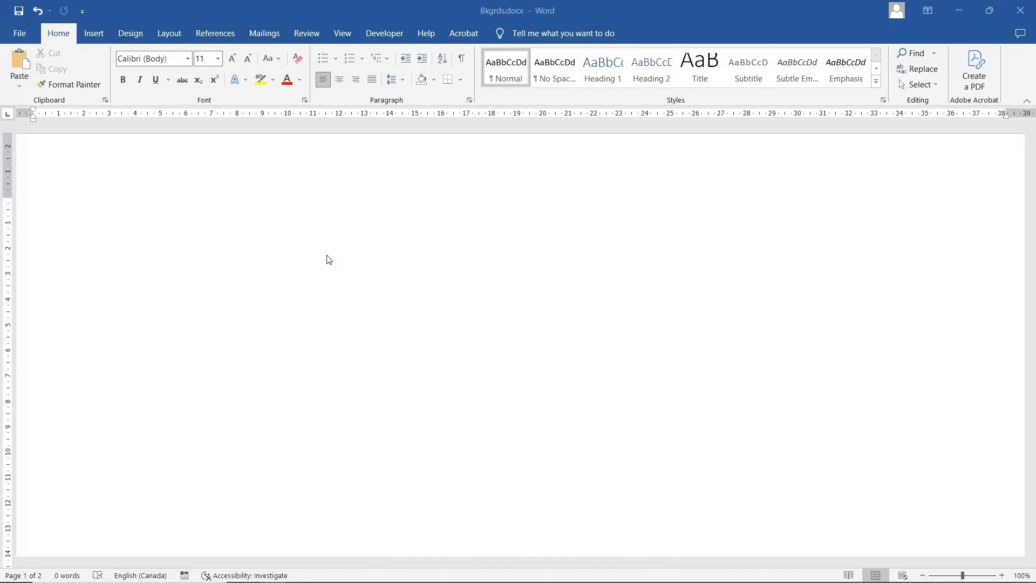
# Step: Draw a rectangle about 34.74 cm wide and 11.01 cm high across the page
pyautogui.click(94, 34)
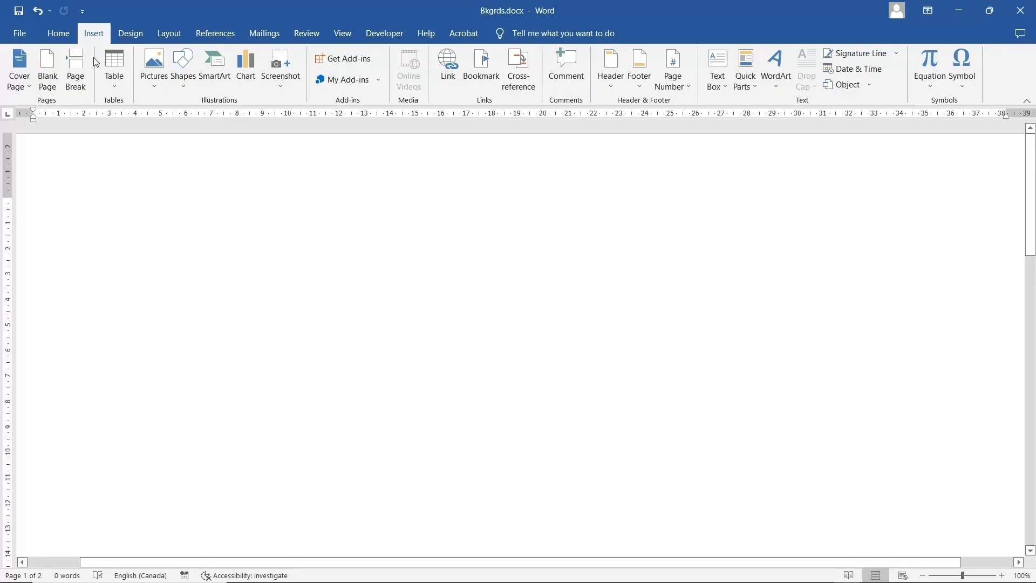
pyautogui.click(184, 69)
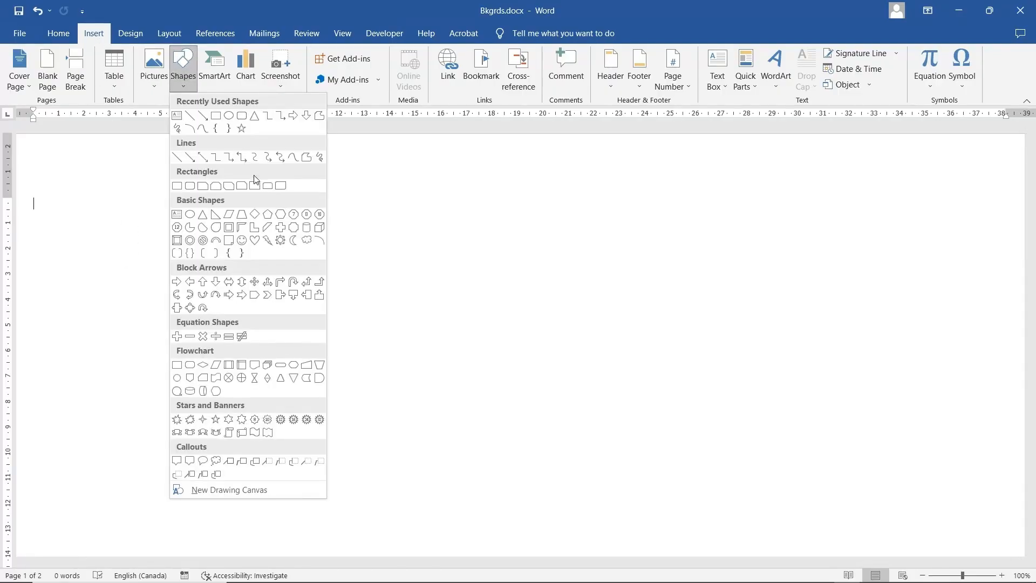
pyautogui.click(215, 115)
pyautogui.moveTo(73, 201); pyautogui.dragTo(959, 482)
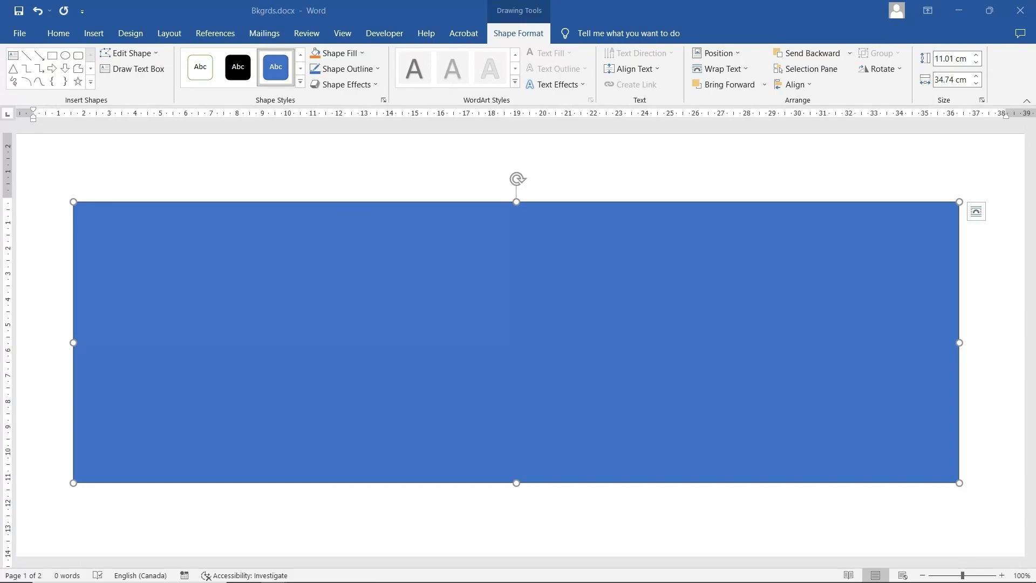
# Step: Fix the rectangle's position on the page in its layout options, keeping the shape selected
pyautogui.click(976, 211)
pyautogui.click(918, 420)
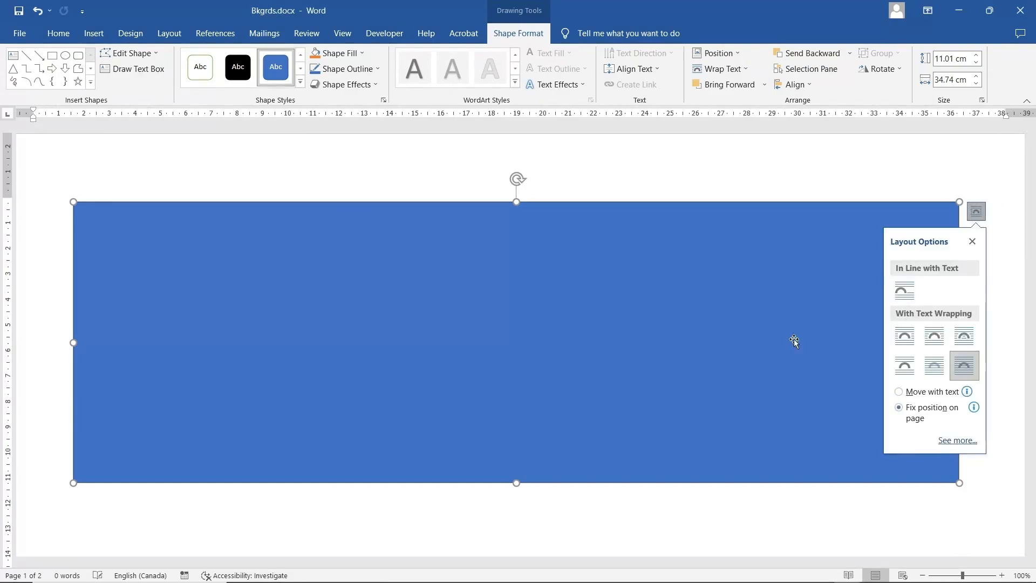
pyautogui.click(596, 179)
pyautogui.click(593, 273)
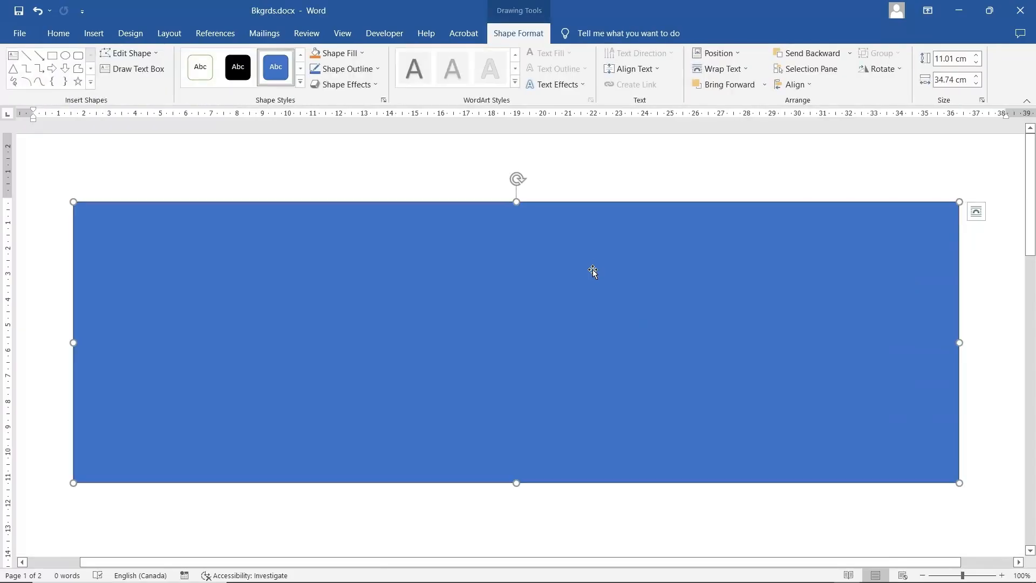
# Step: Apply a linear gradient fill to the rectangle and color its 0% stop Blue, Accent 5, Lighter 80%
pyautogui.click(383, 101)
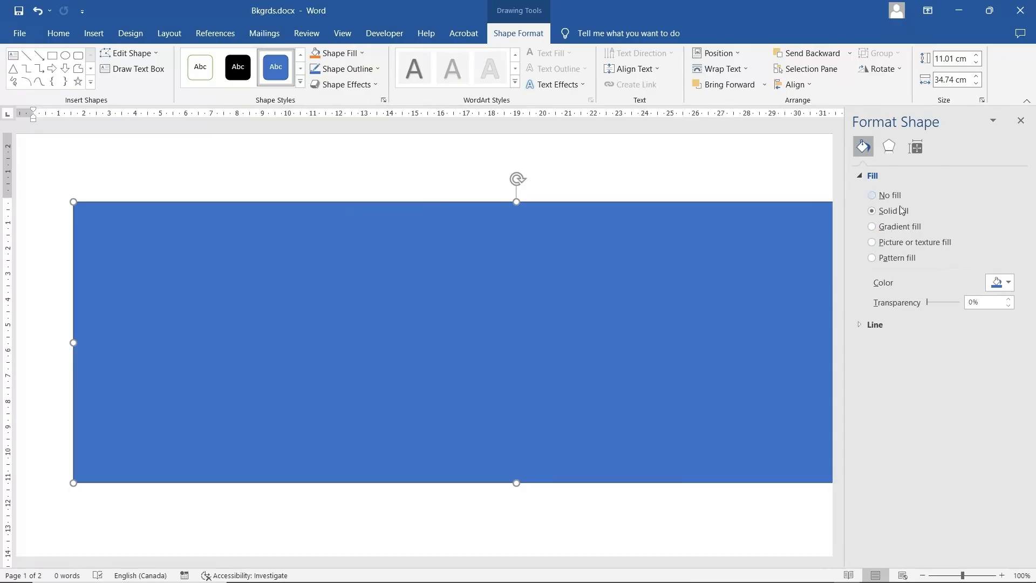
pyautogui.click(905, 230)
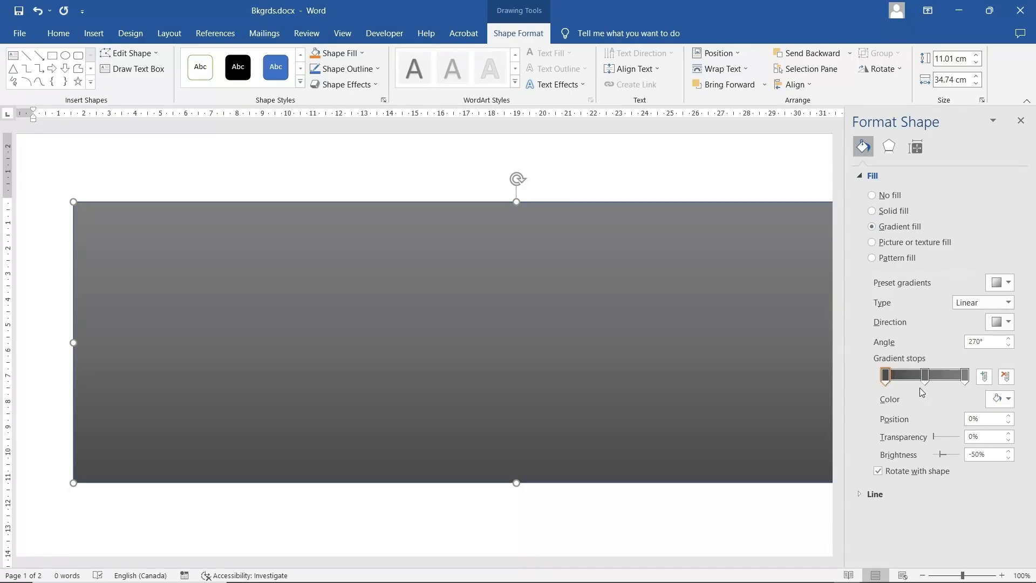
pyautogui.click(1002, 399)
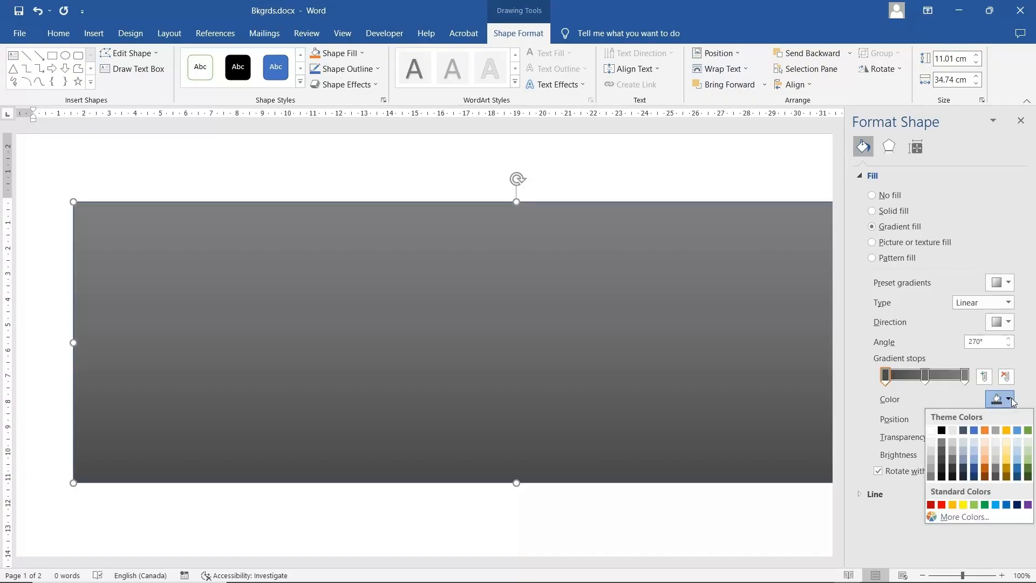
pyautogui.click(1017, 452)
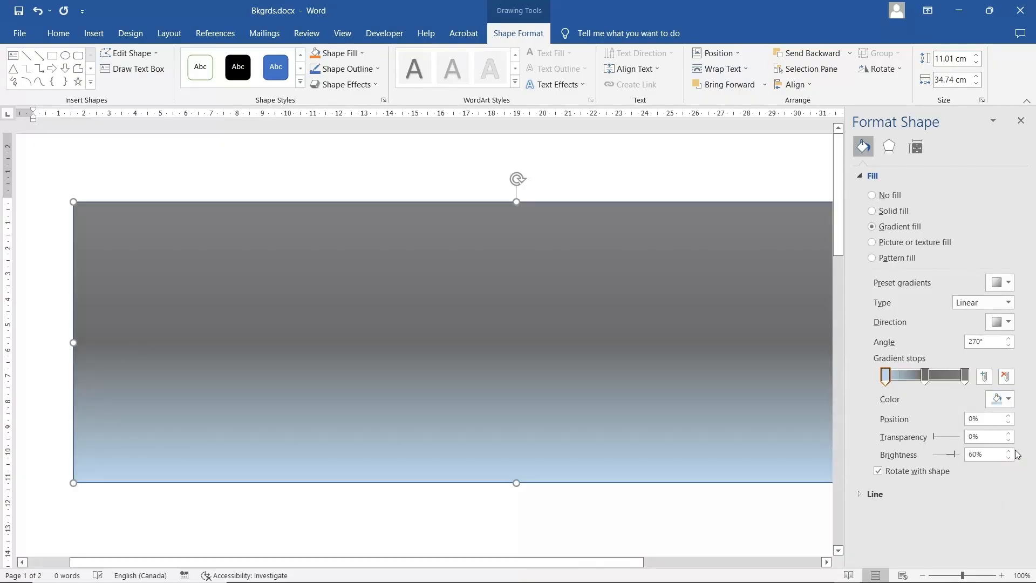
pyautogui.click(1002, 400)
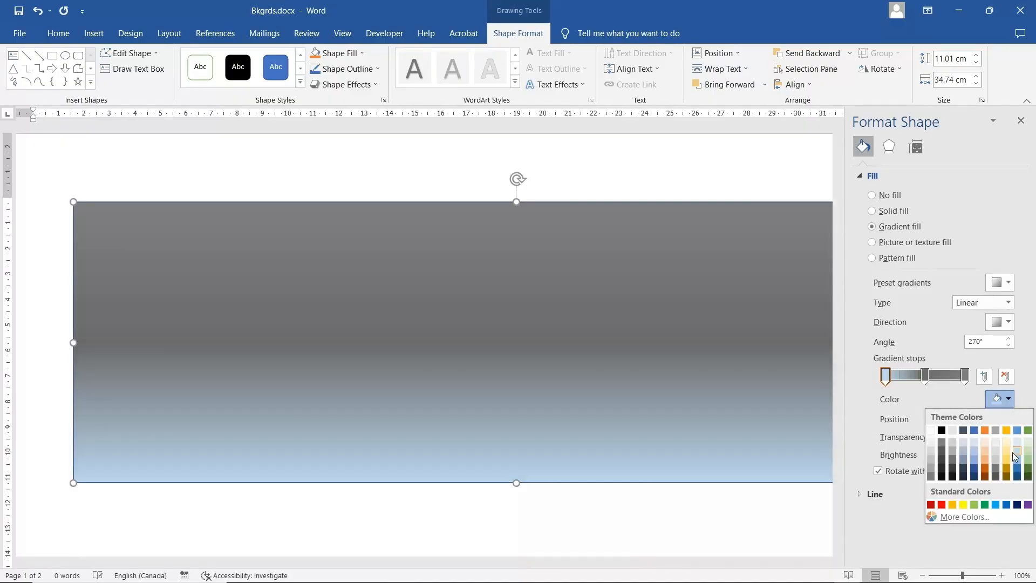
pyautogui.click(1019, 446)
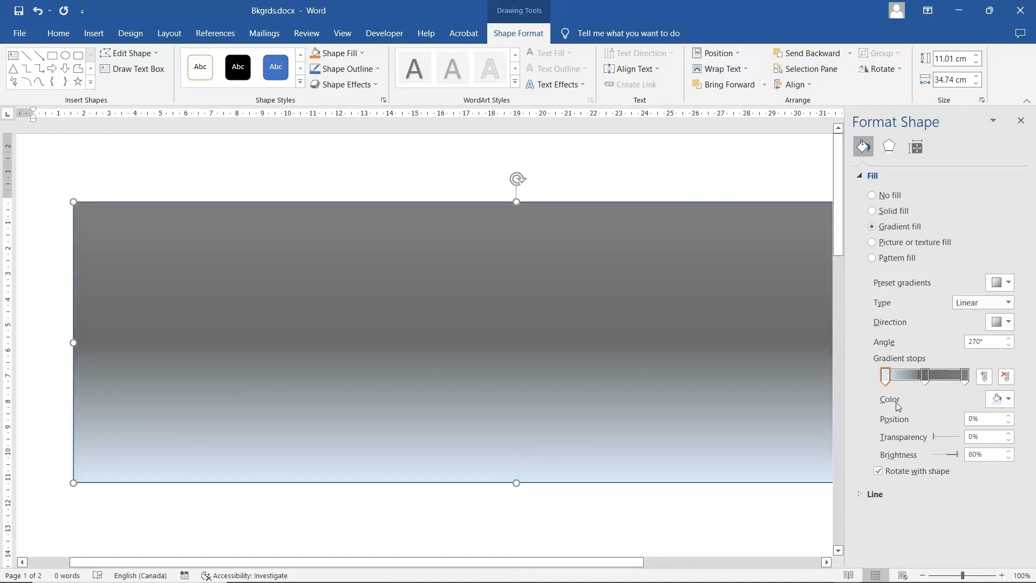
# Step: Move the light blue gradient stop to the 100% position so blue fills the rectangle's upper edge
pyautogui.moveTo(885, 376)
pyautogui.mouseDown()
pyautogui.moveTo(944, 376)
pyautogui.moveTo(878, 383)
pyautogui.mouseUp()
pyautogui.click(946, 381)
pyautogui.moveTo(945, 380); pyautogui.dragTo(969, 374)
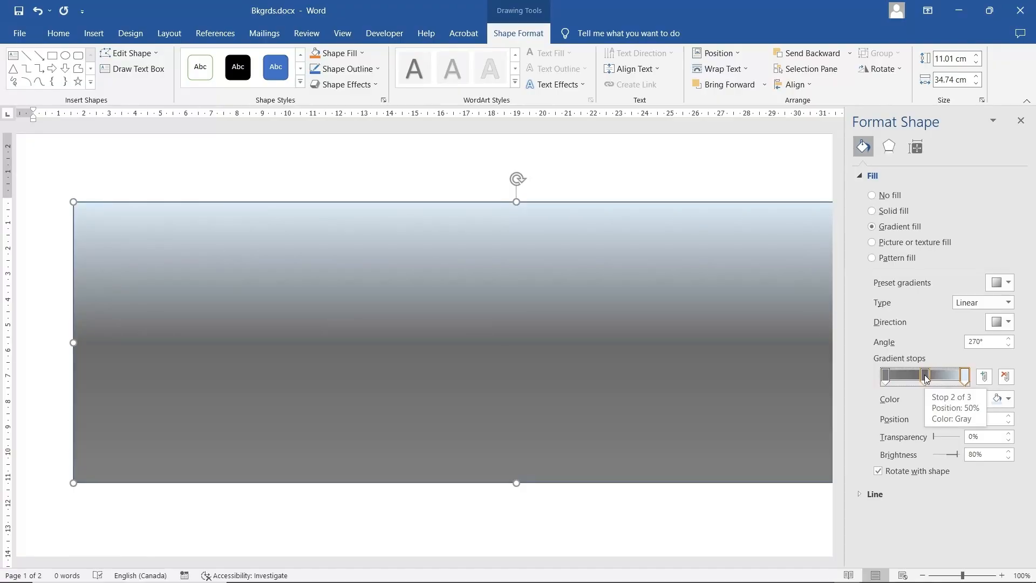
pyautogui.click(1005, 399)
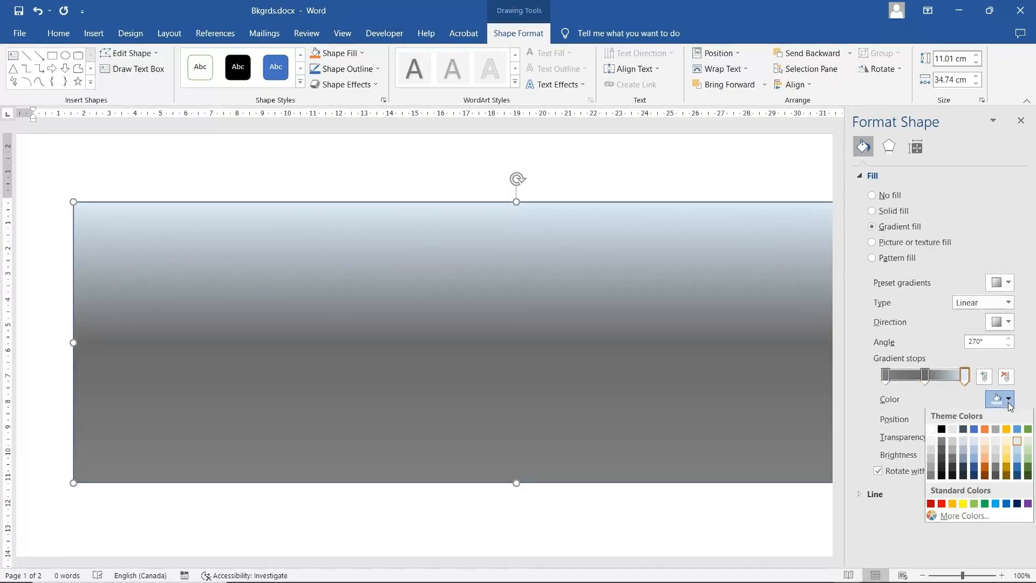
pyautogui.click(985, 442)
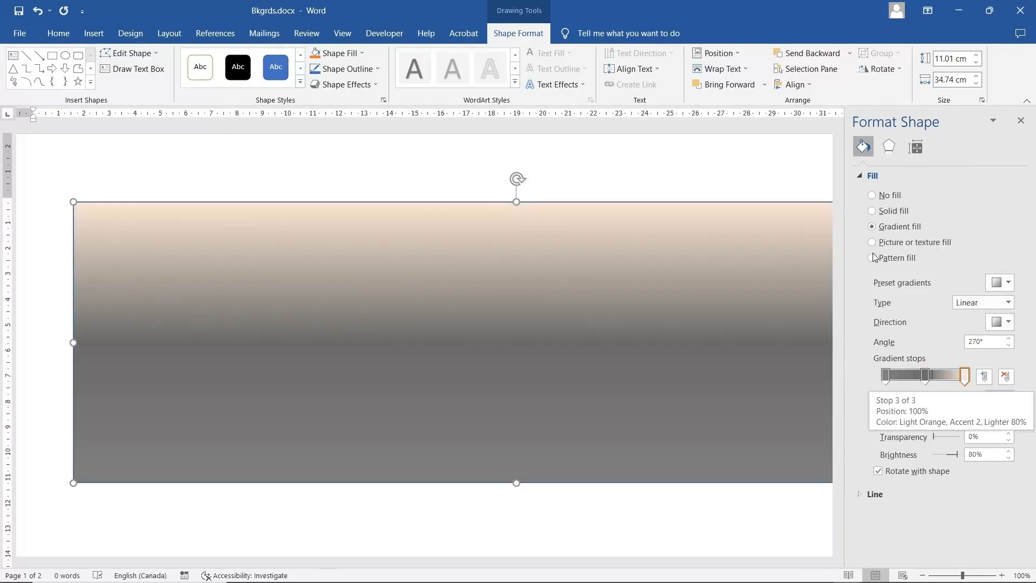
pyautogui.click(37, 11)
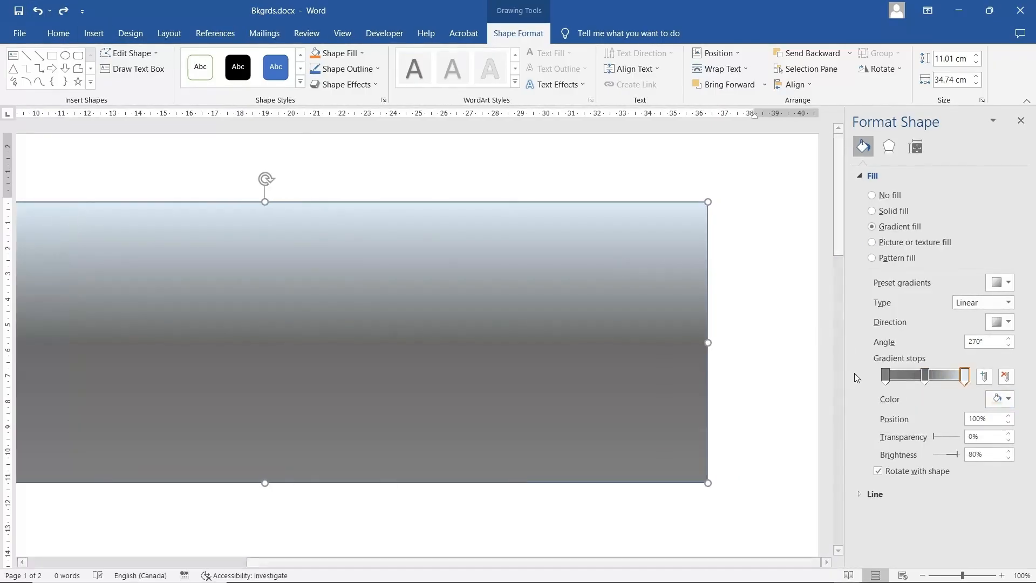
# Step: Color the middle gradient stop Light Orange, Accent 2, Lighter 80% and the 0% stop the Lighter 40% shade of that orange
pyautogui.click(925, 376)
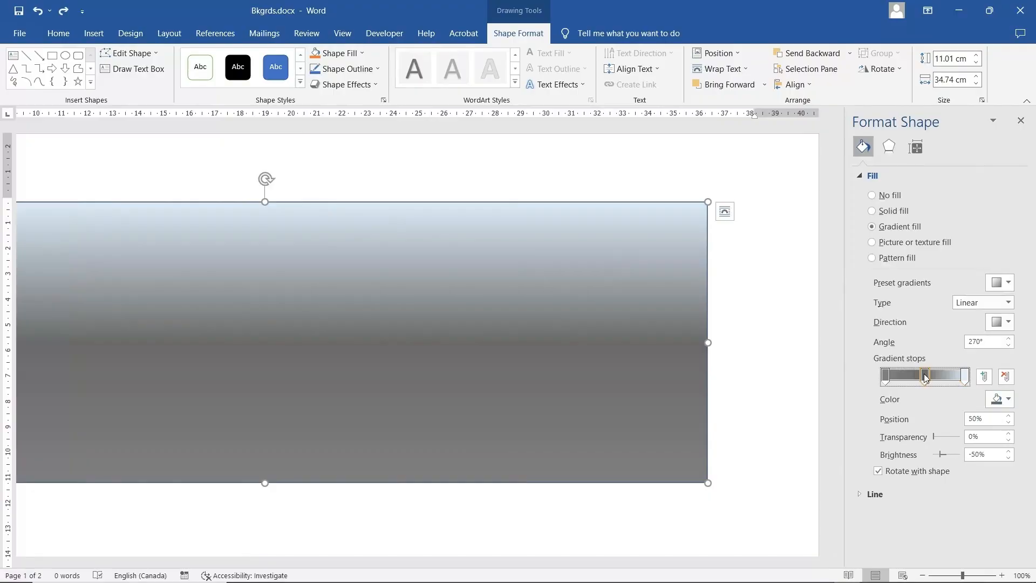
pyautogui.click(1007, 401)
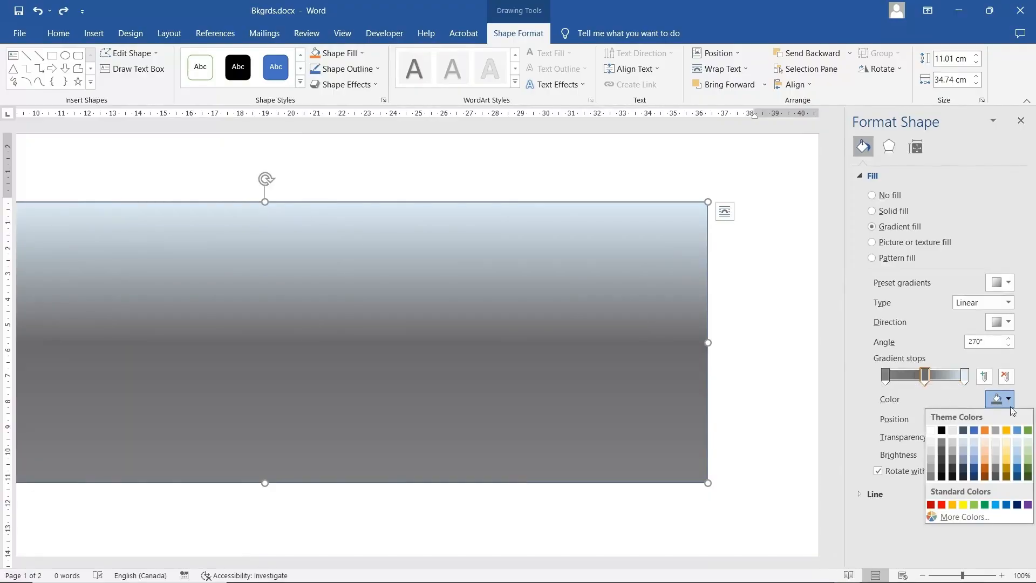
pyautogui.click(996, 448)
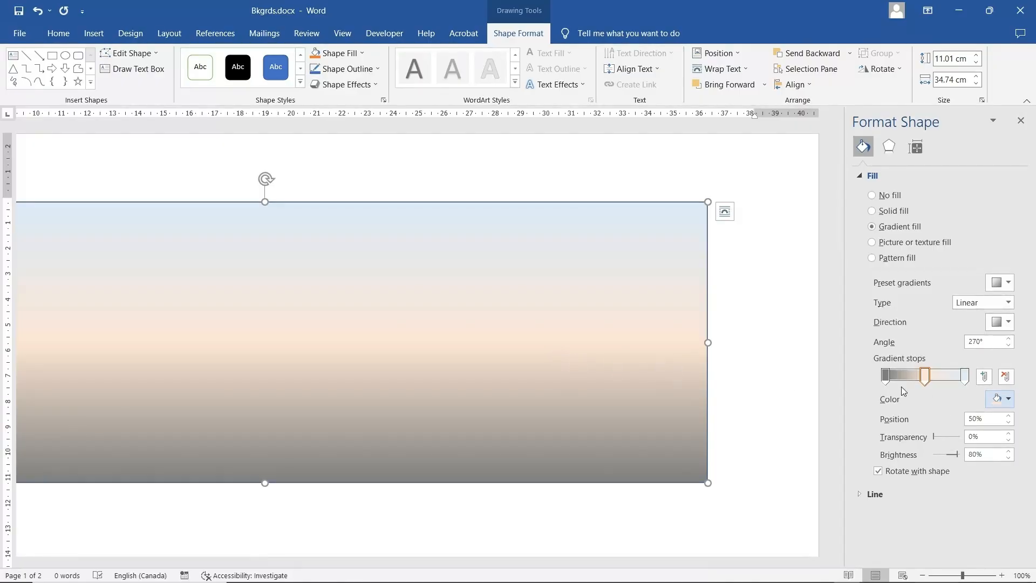
pyautogui.click(886, 374)
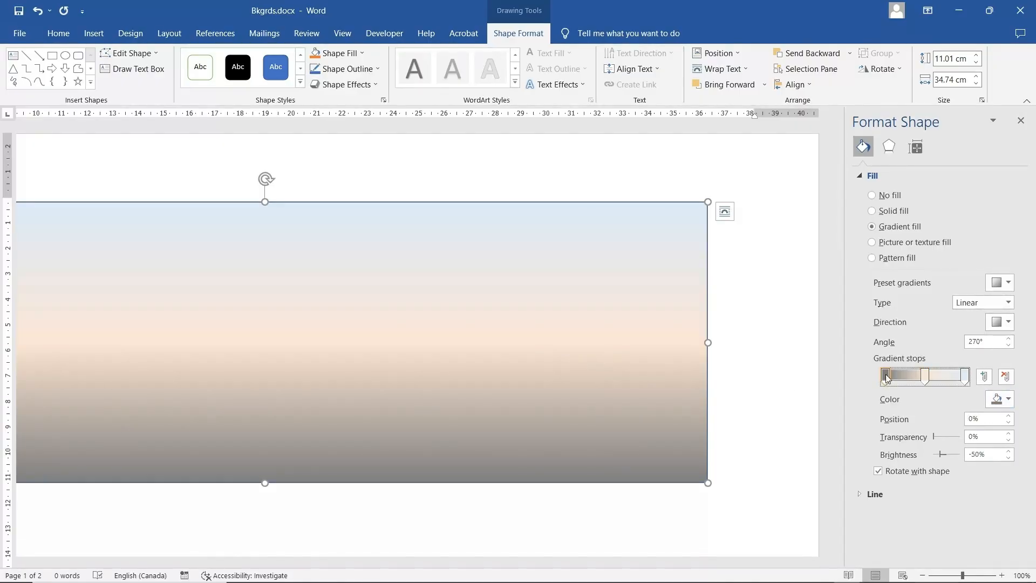
pyautogui.click(1007, 400)
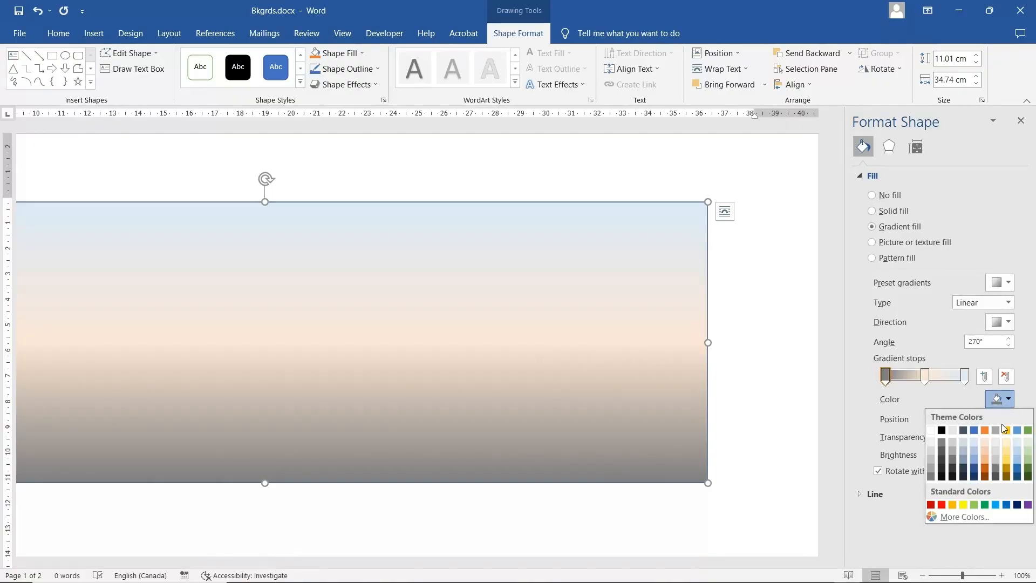
pyautogui.click(986, 459)
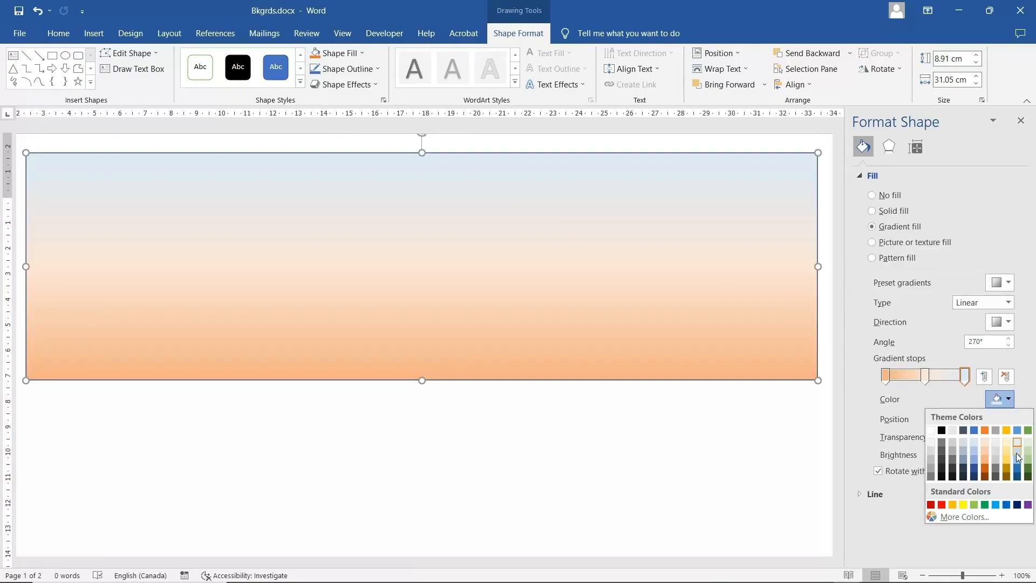
# Step: Try Blue, Accent 5, Lighter 60% and a light blue-gray on the 100% gradient stop
pyautogui.click(1017, 455)
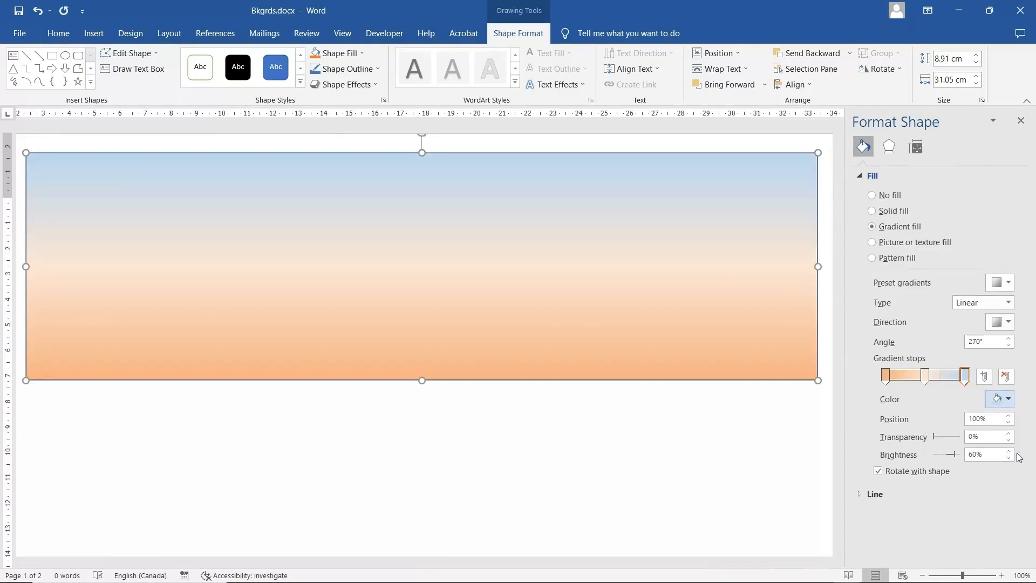
pyautogui.click(1008, 399)
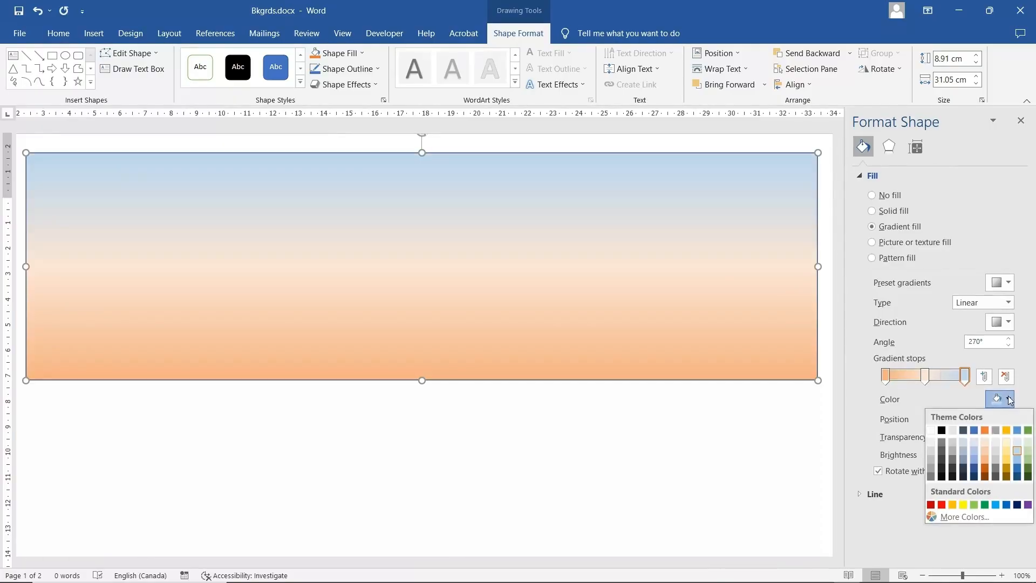
pyautogui.click(975, 451)
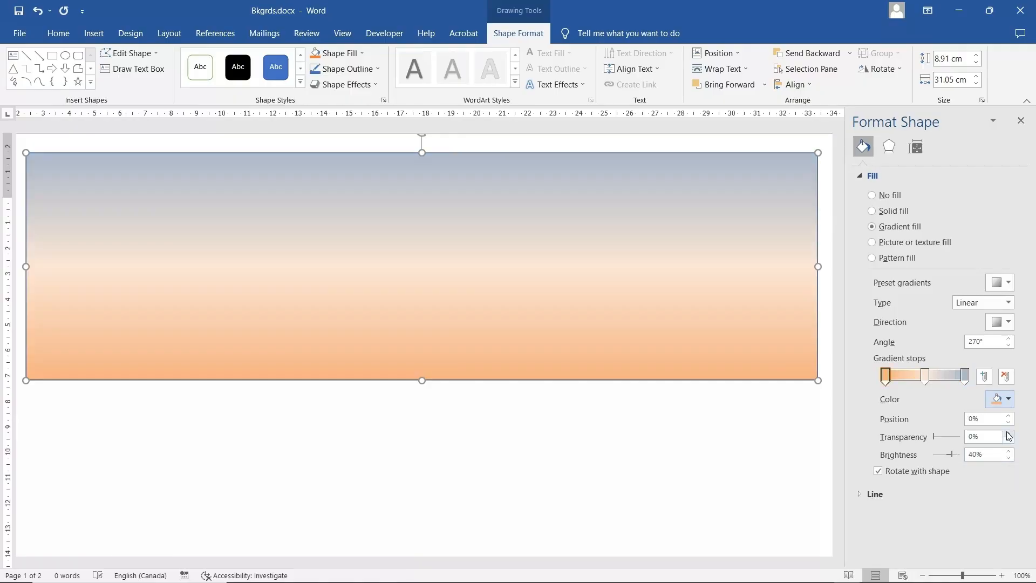
# Step: Darken the middle gradient stop's light orange and give the 0% stop the custom color #F09456
pyautogui.click(924, 376)
pyautogui.moveTo(925, 377); pyautogui.dragTo(920, 380)
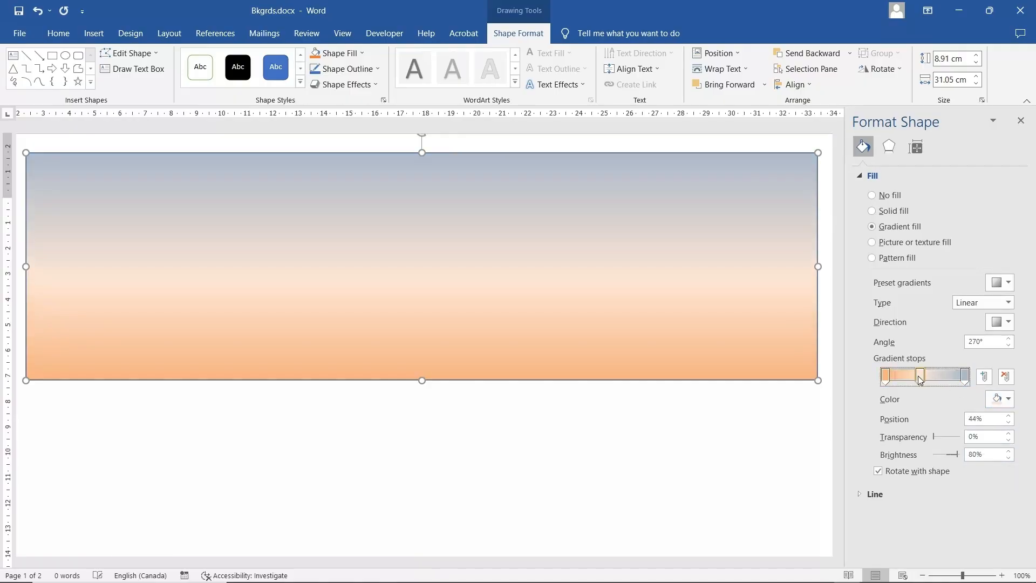
pyautogui.click(1001, 399)
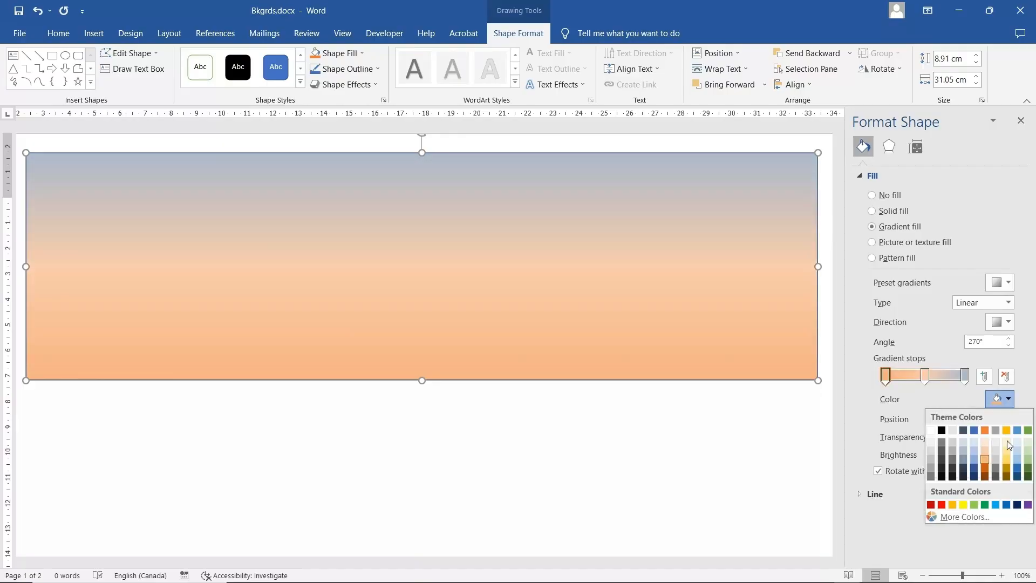
pyautogui.click(965, 517)
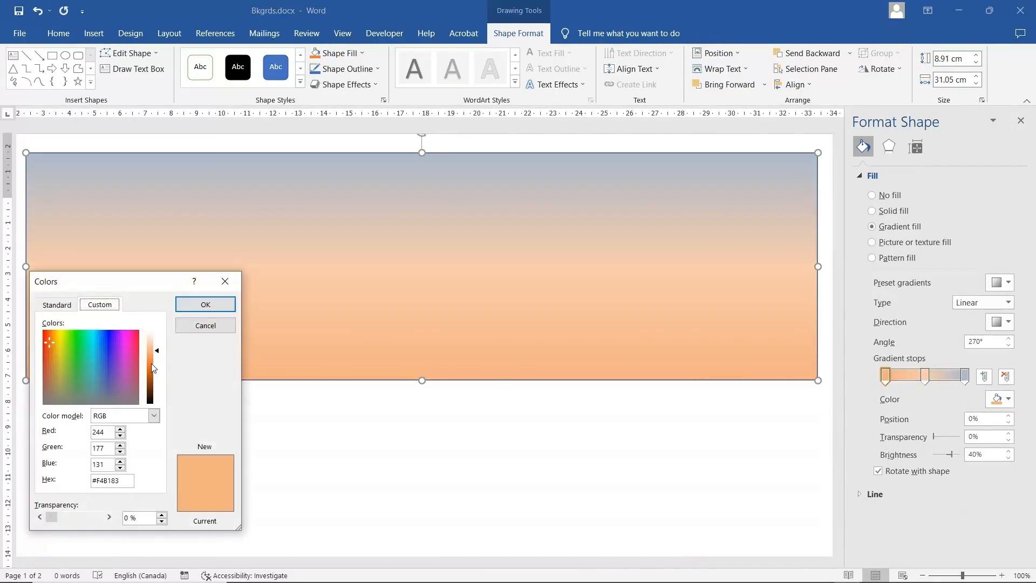
pyautogui.click(150, 356)
pyautogui.click(150, 357)
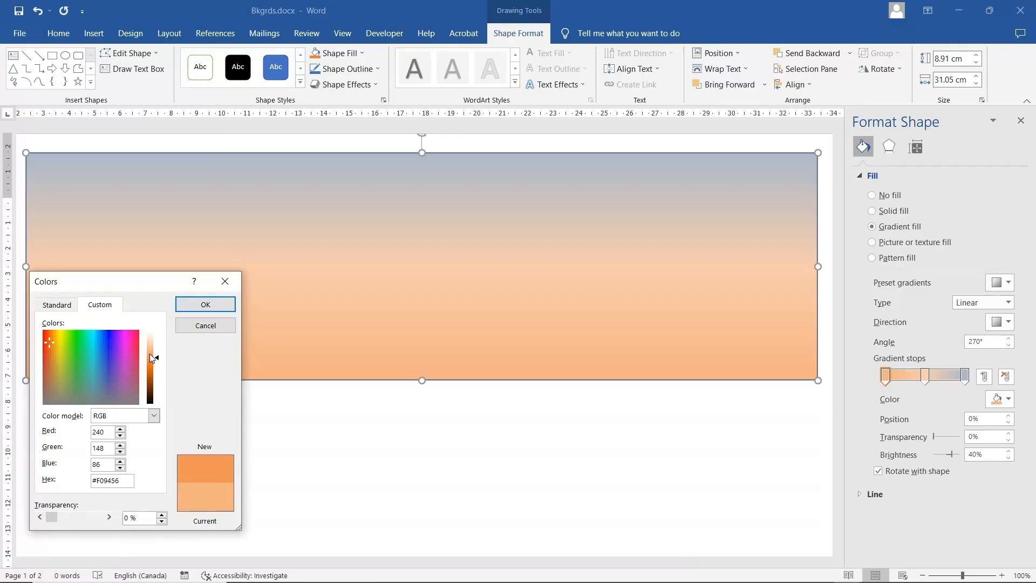
pyautogui.click(205, 303)
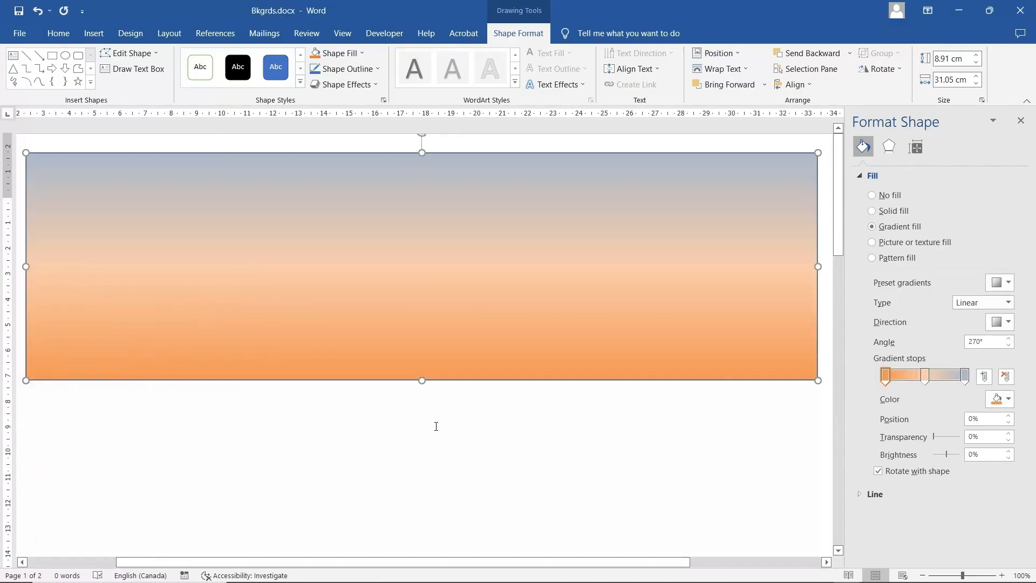
# Step: Try an extra gradient stop at 65% in the Lighter 60% shade of the Accent 2 orange
pyautogui.moveTo(925, 376); pyautogui.dragTo(927, 374)
pyautogui.click(938, 373)
pyautogui.click(999, 399)
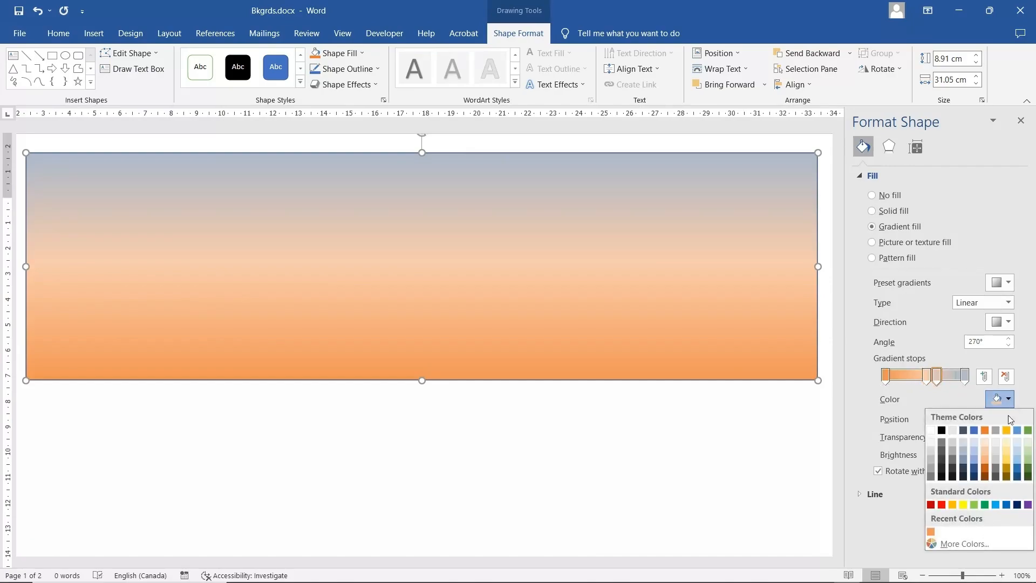
pyautogui.click(984, 453)
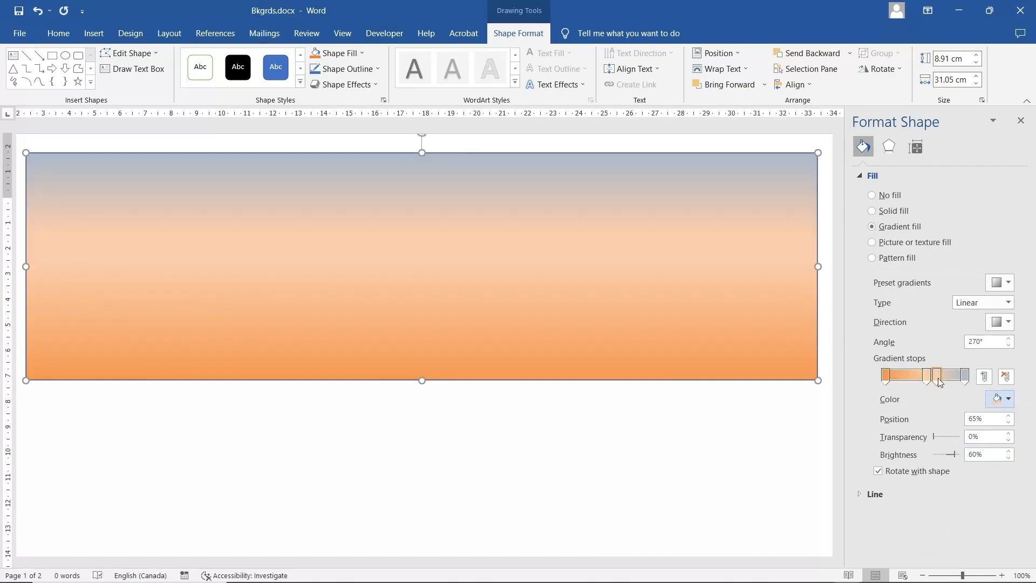
# Step: Keep one light orange middle stop, shifted toward the orange end, and color the 100% stop Blue, Accent 5, Lighter 80%
pyautogui.moveTo(926, 377)
pyautogui.mouseDown()
pyautogui.moveTo(938, 383)
pyautogui.moveTo(915, 394)
pyautogui.mouseUp()
pyautogui.click(965, 377)
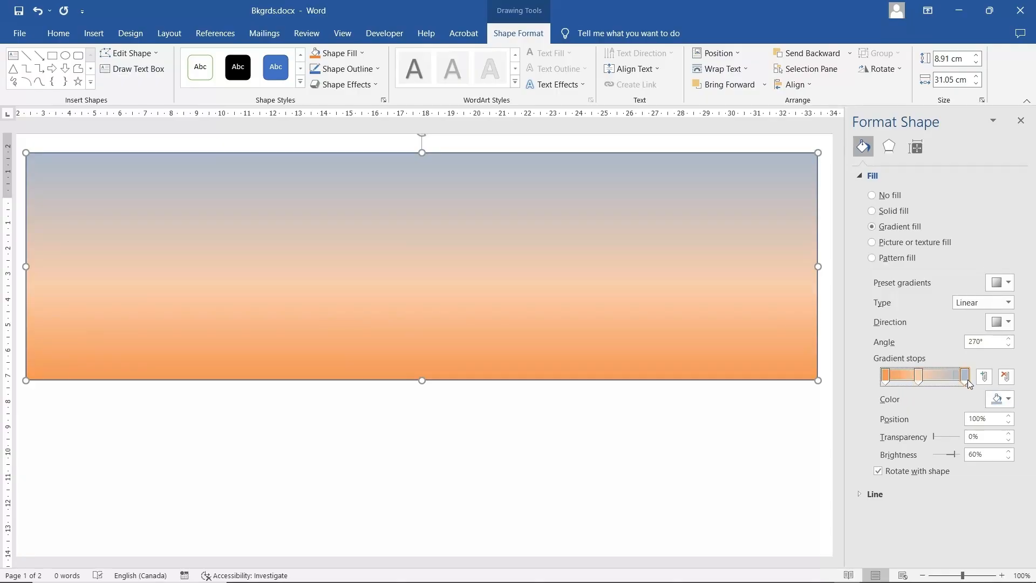
pyautogui.click(1002, 399)
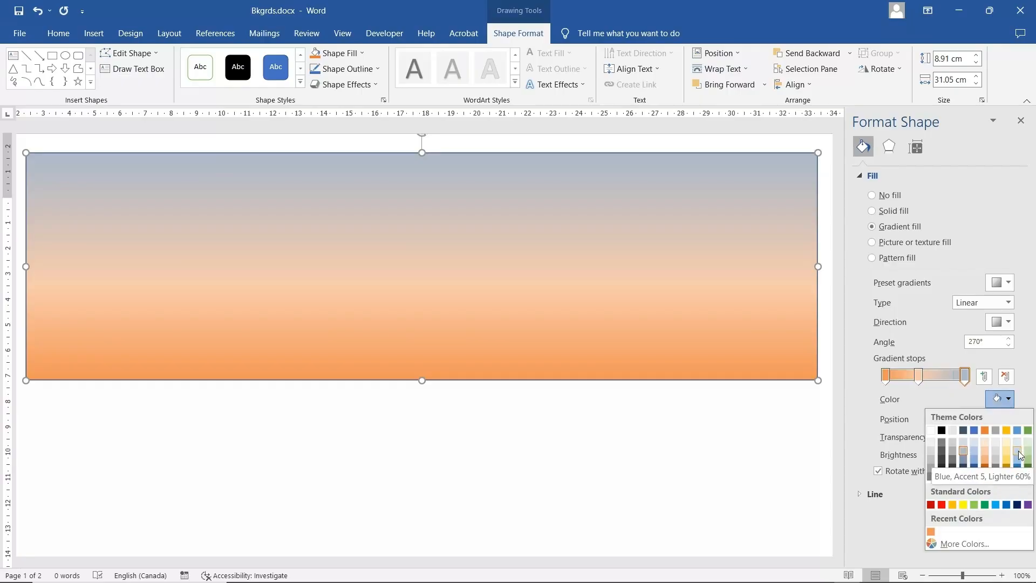
pyautogui.click(1018, 461)
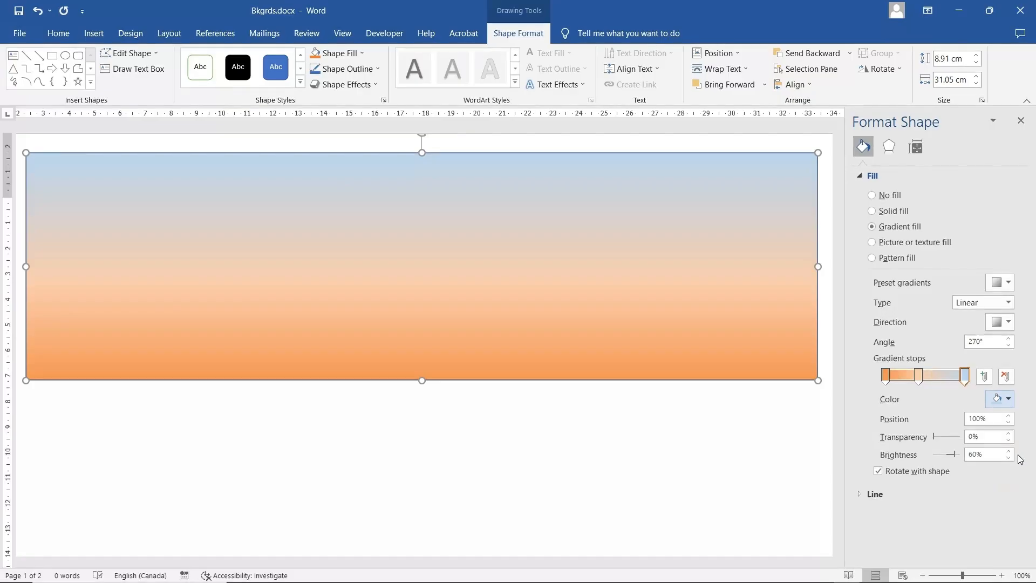
pyautogui.click(1008, 399)
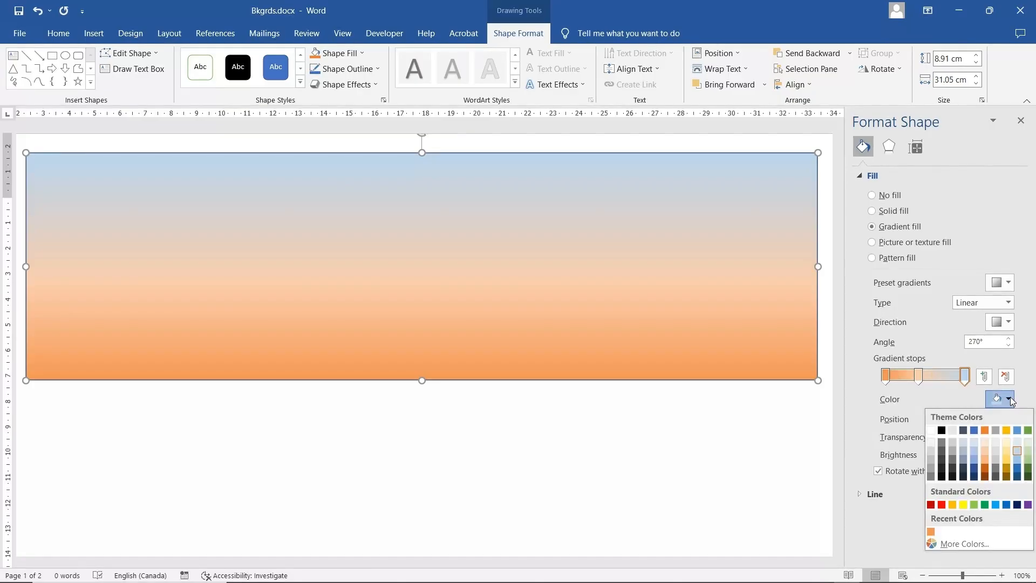
pyautogui.click(1019, 448)
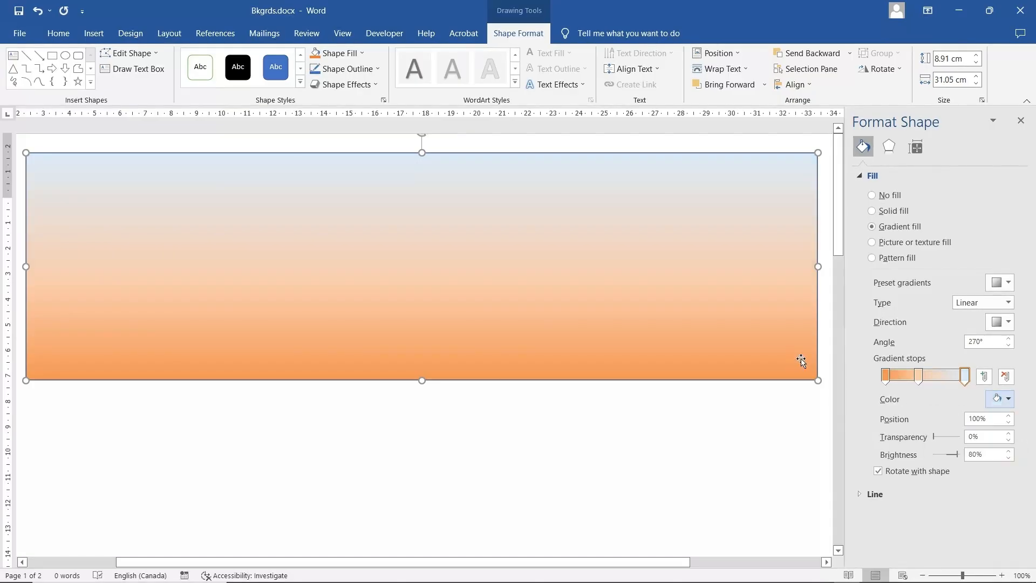
# Step: Move the light blue gradient stop inward to about 78% and give the 0% stop the custom color #F3A875
pyautogui.moveTo(964, 378); pyautogui.dragTo(942, 385)
pyautogui.click(885, 376)
pyautogui.click(1008, 400)
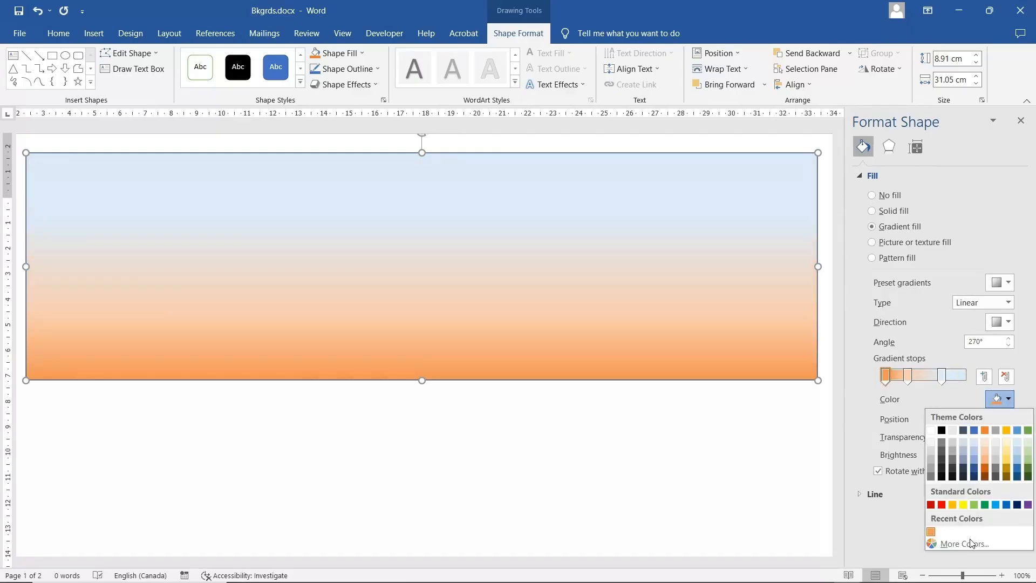
pyautogui.click(955, 542)
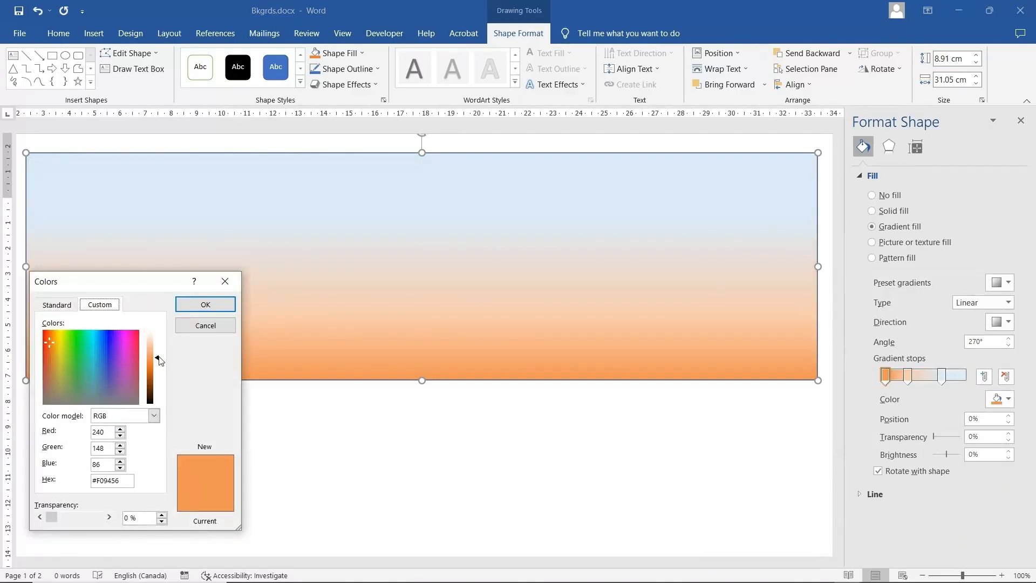
pyautogui.moveTo(160, 360); pyautogui.dragTo(160, 358)
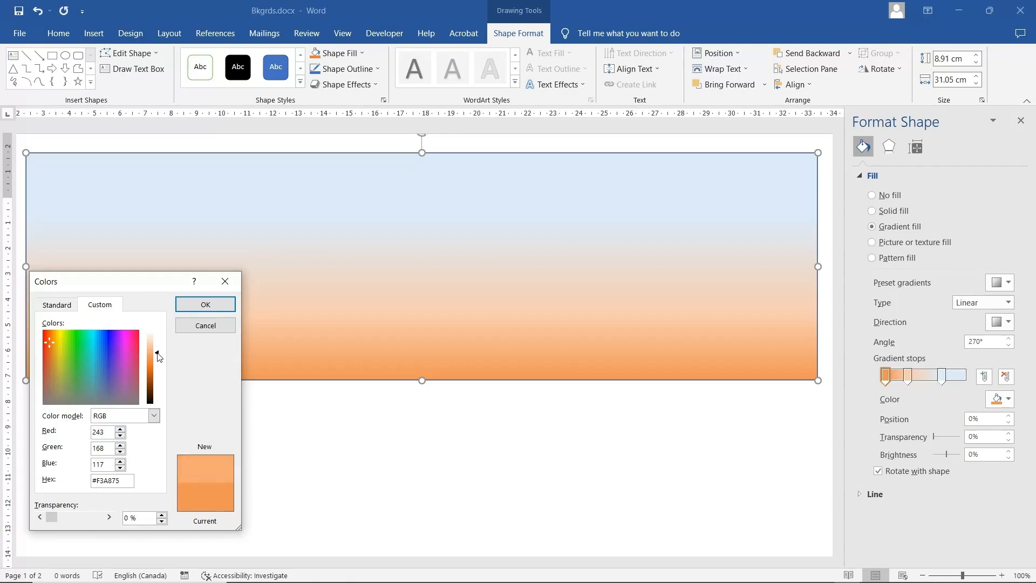
pyautogui.click(206, 304)
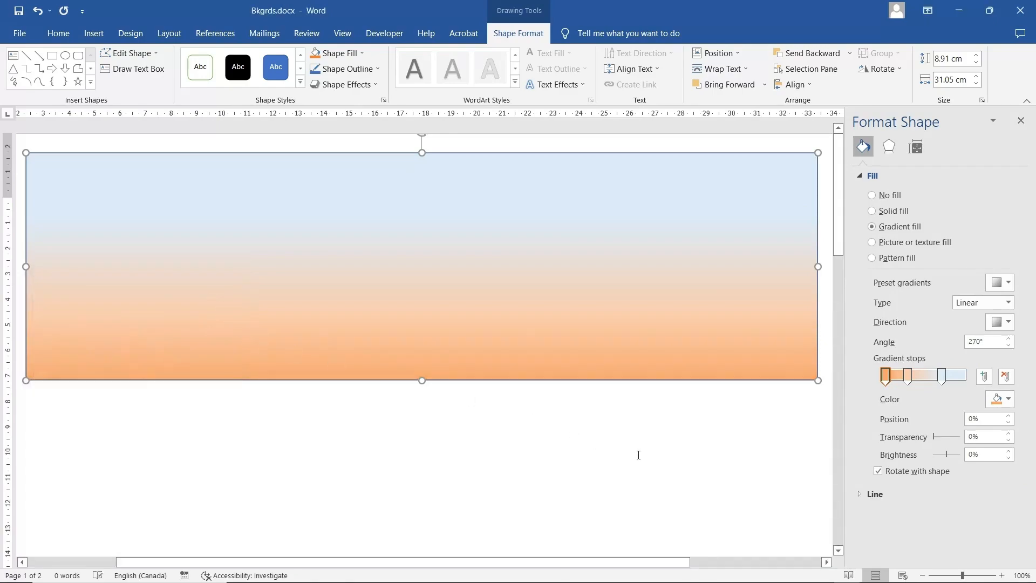
# Step: Remove the gradient rectangle's outline and move the rectangle slightly up, close to the page's upper edge
pyautogui.click(356, 70)
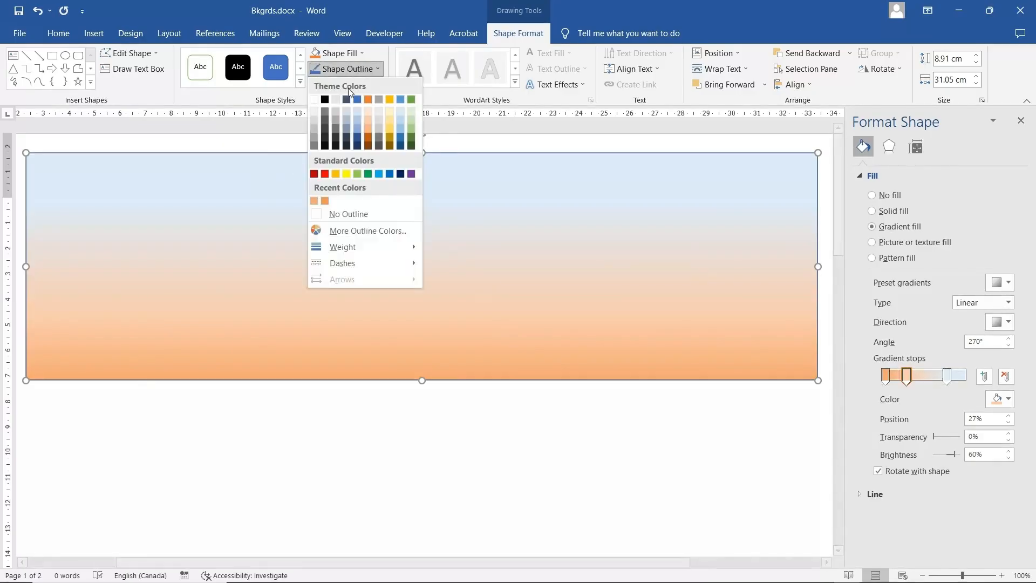
pyautogui.click(348, 213)
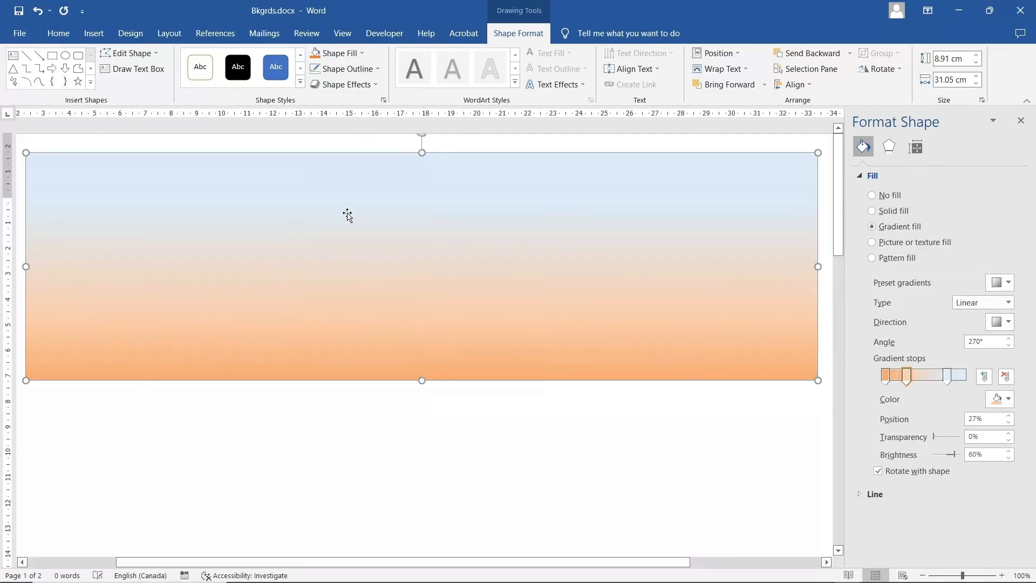
pyautogui.click(439, 442)
pyautogui.click(480, 317)
pyautogui.moveTo(567, 320); pyautogui.dragTo(508, 310)
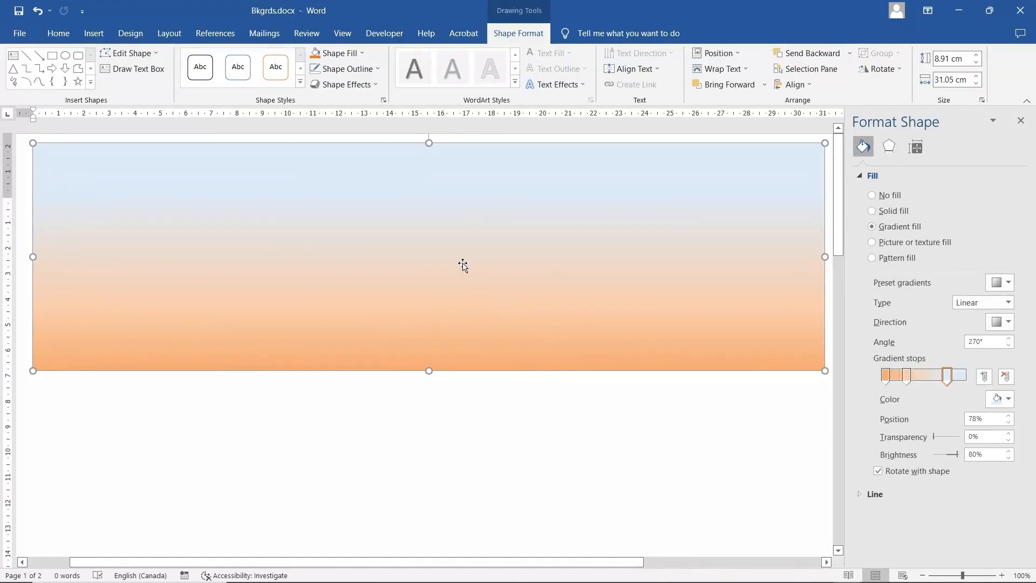
pyautogui.click(398, 419)
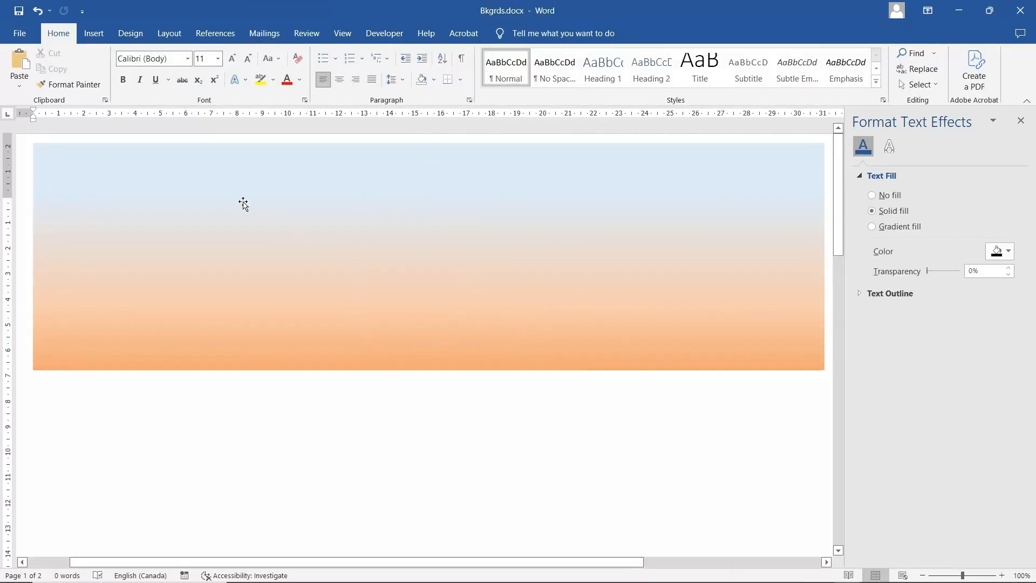
# Step: Copy the gradient rectangle and paste a duplicate below it
pyautogui.rightClick(424, 248)
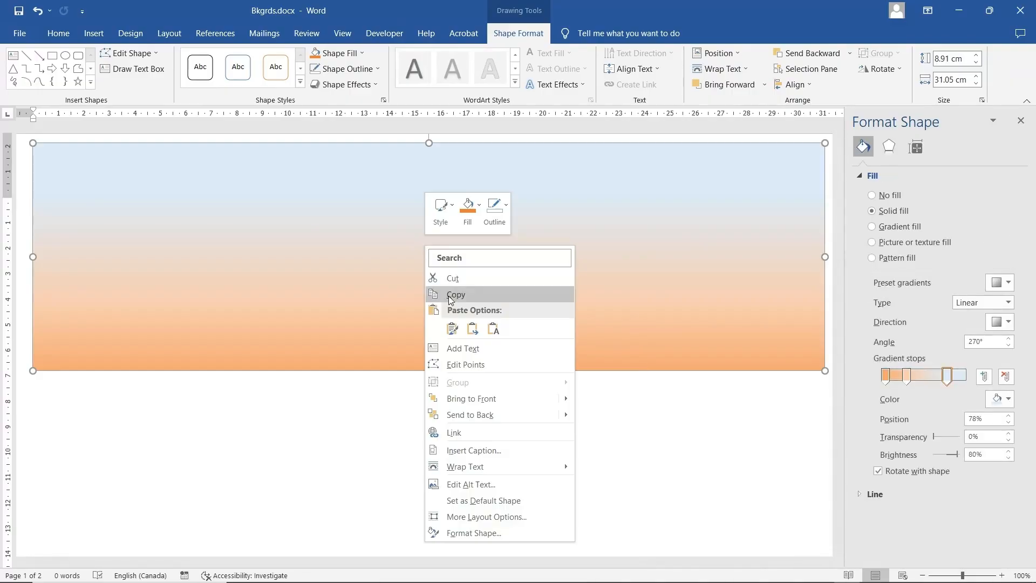
pyautogui.click(454, 302)
pyautogui.rightClick(436, 441)
pyautogui.click(460, 317)
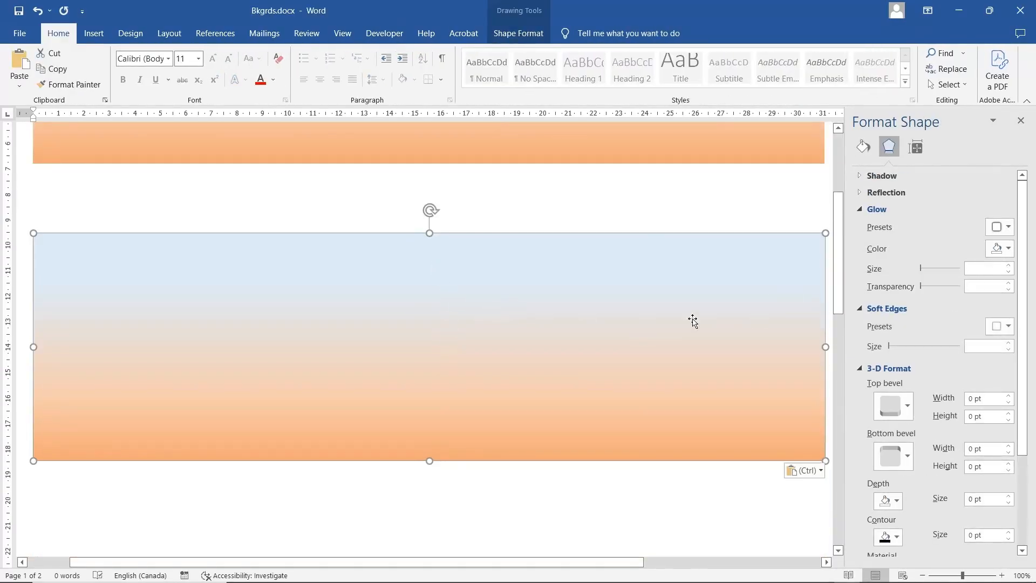
# Step: Remove the middle gradient stop from the duplicate rectangle and color its 0% stop the 50% darker gold theme shade
pyautogui.click(863, 146)
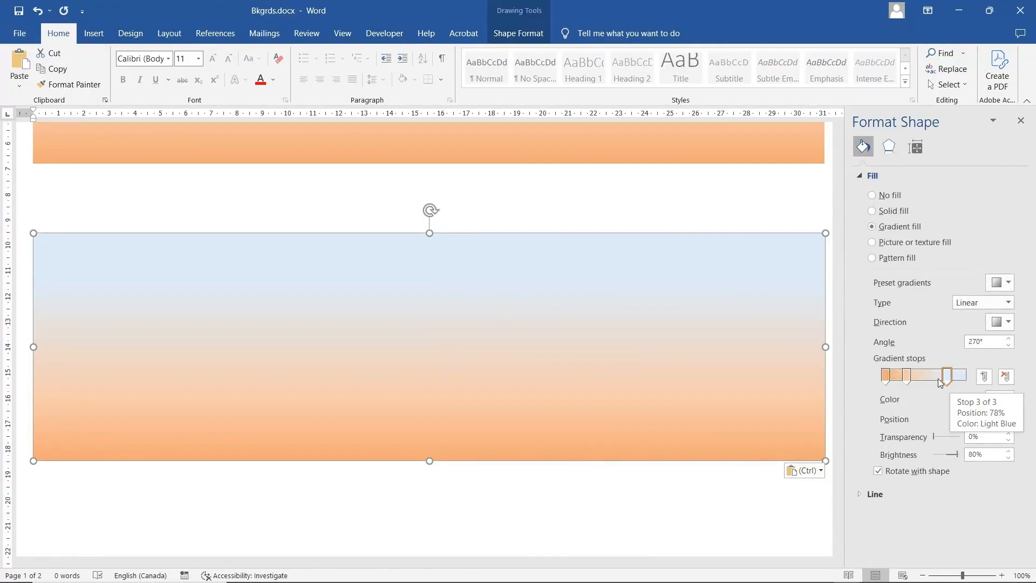
pyautogui.click(909, 376)
pyautogui.press('Delete')
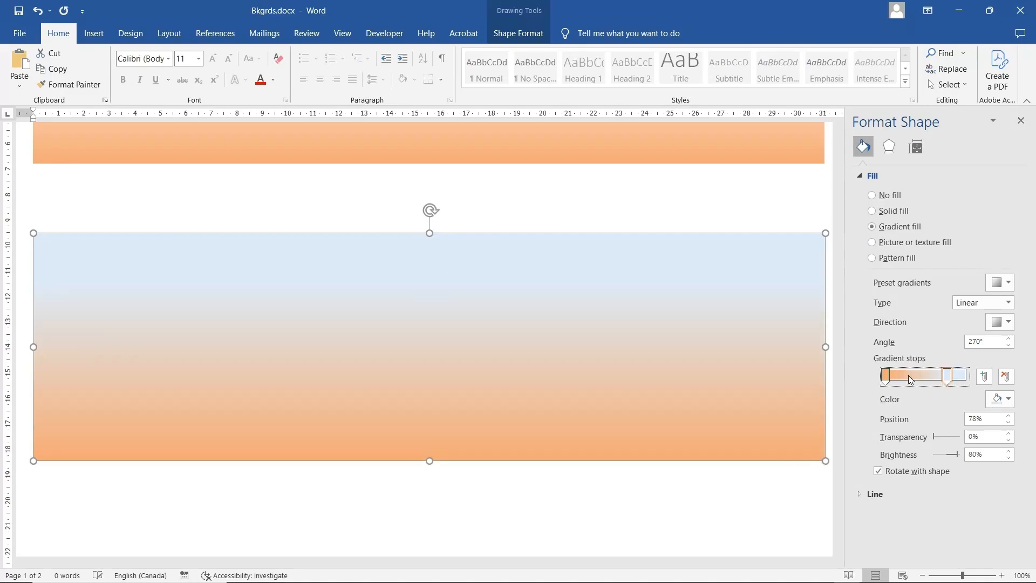
pyautogui.click(885, 376)
pyautogui.click(1002, 400)
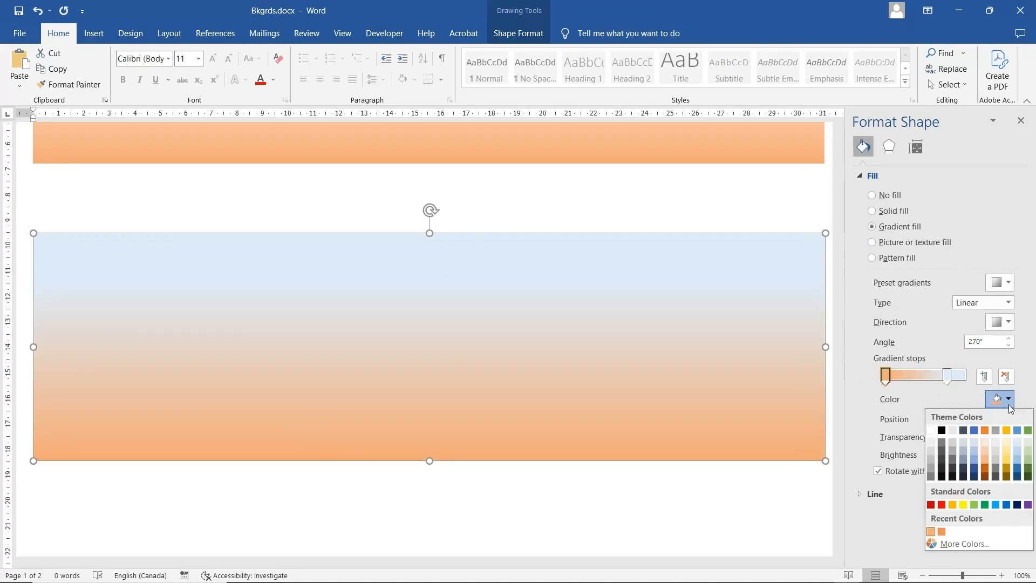
pyautogui.click(1005, 476)
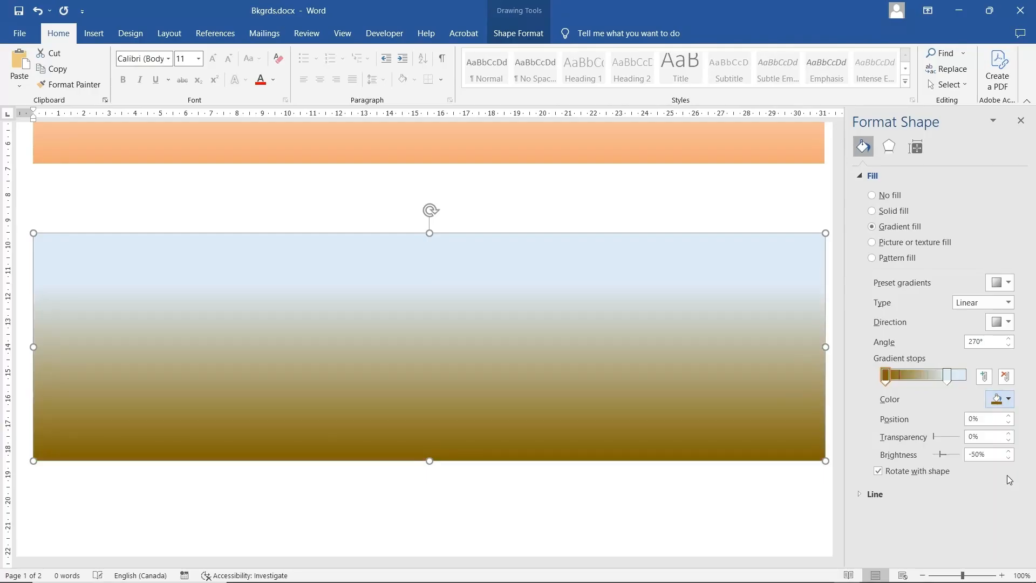
# Step: Move the dark gold gradient stop to 81% and change it to the 25% darker gold theme shade
pyautogui.moveTo(885, 375); pyautogui.dragTo(951, 376)
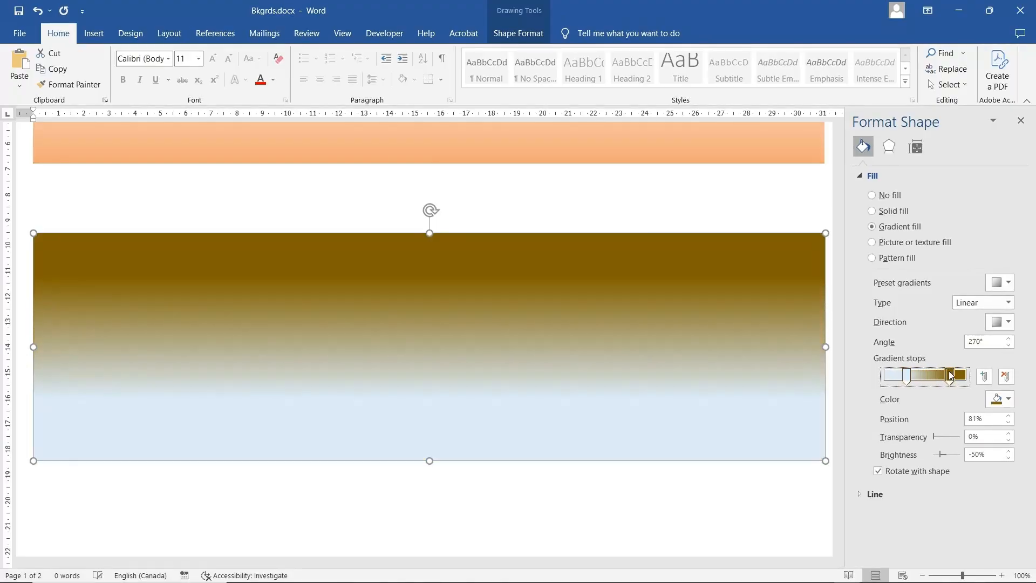
pyautogui.click(1000, 399)
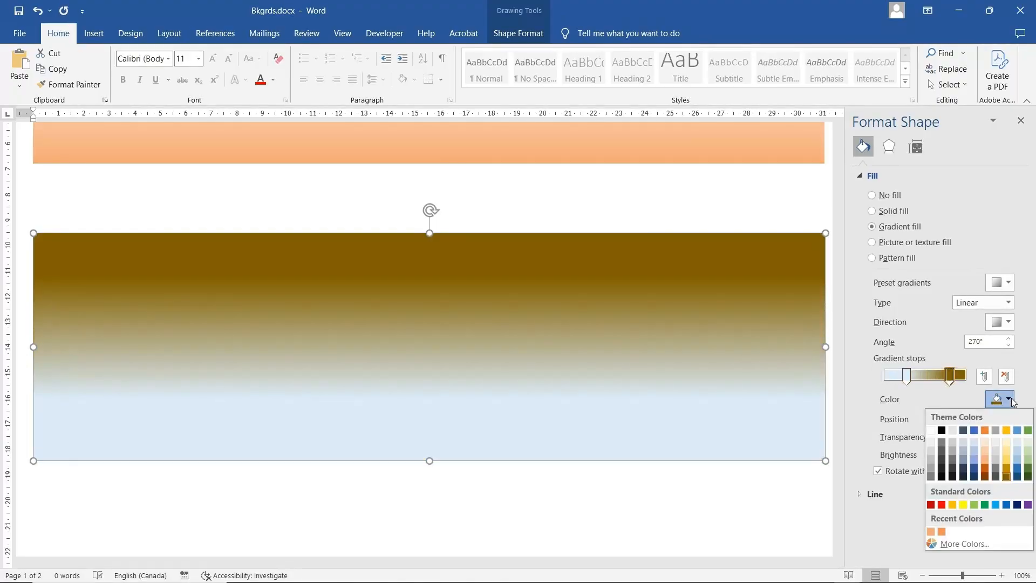
pyautogui.click(1008, 467)
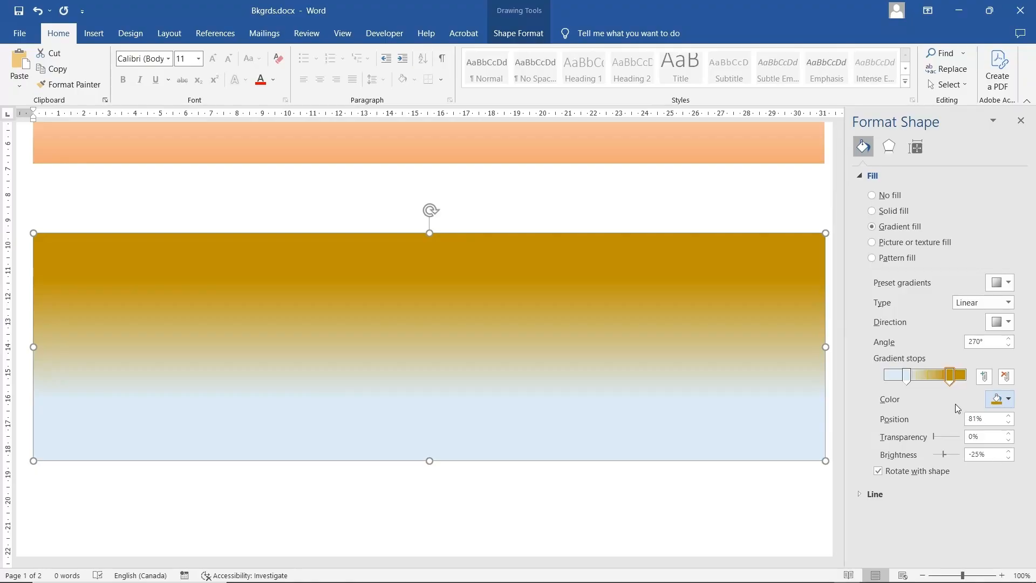
# Step: Rearrange the duplicate's gradient stops, placing gold near the 0% end and light blue at 62%
pyautogui.moveTo(949, 377); pyautogui.dragTo(944, 382)
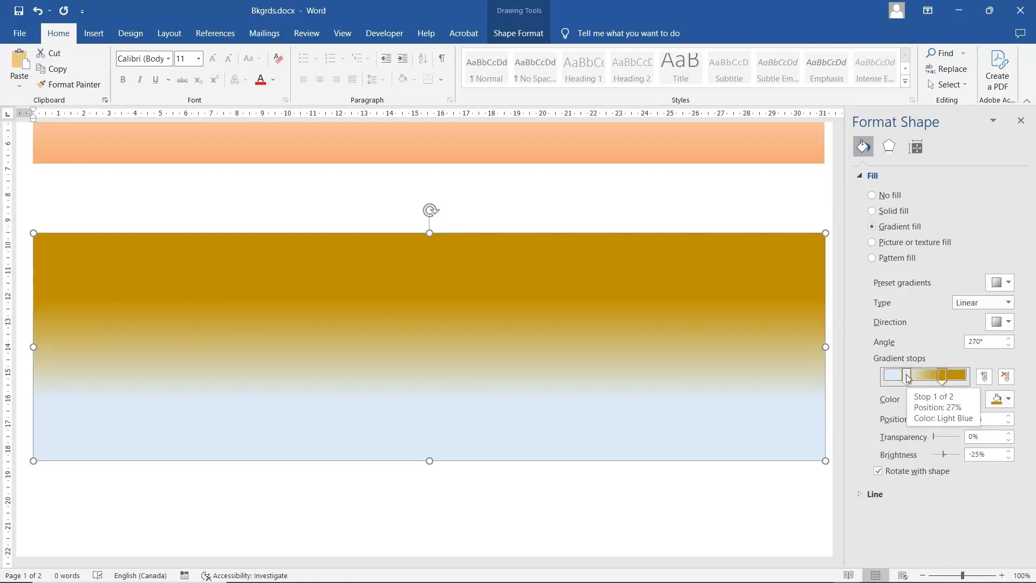
pyautogui.moveTo(941, 381); pyautogui.dragTo(948, 379)
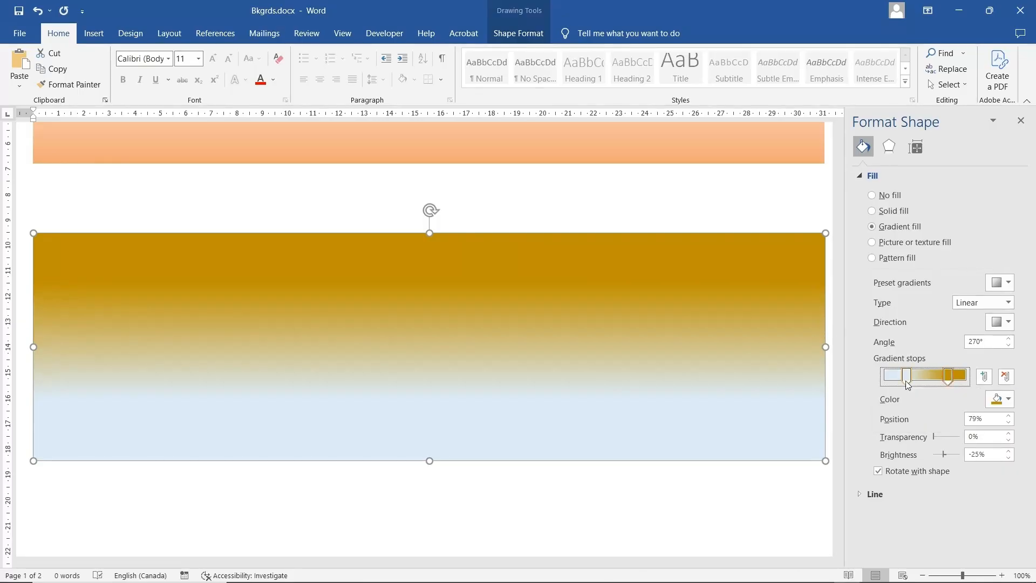
pyautogui.moveTo(908, 379)
pyautogui.mouseDown()
pyautogui.moveTo(963, 379)
pyautogui.moveTo(896, 381)
pyautogui.mouseUp()
pyautogui.moveTo(963, 379); pyautogui.dragTo(935, 379)
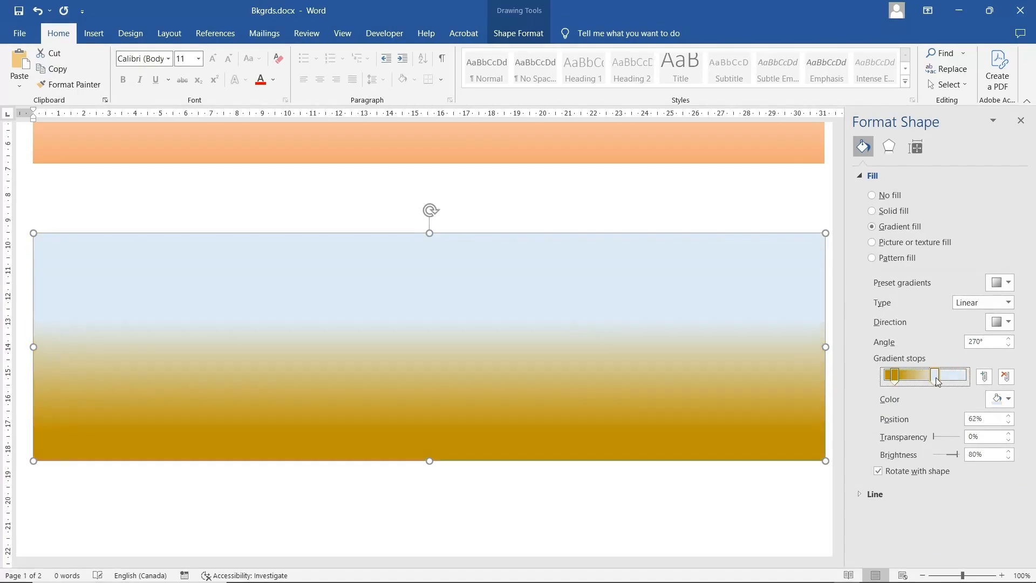
# Step: Color the 62% gradient stop brown from the standard color palette
pyautogui.click(1010, 398)
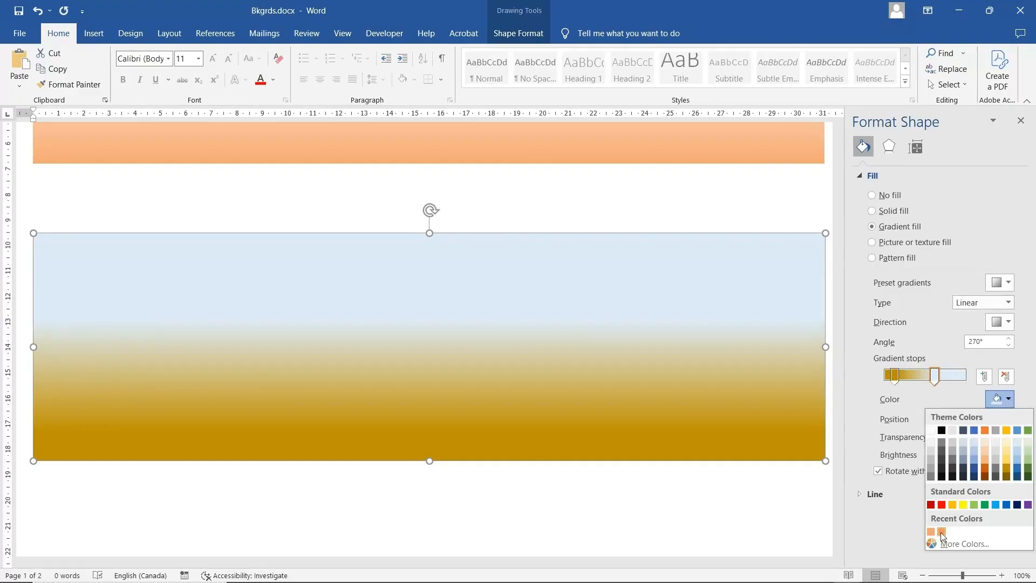
pyautogui.click(966, 543)
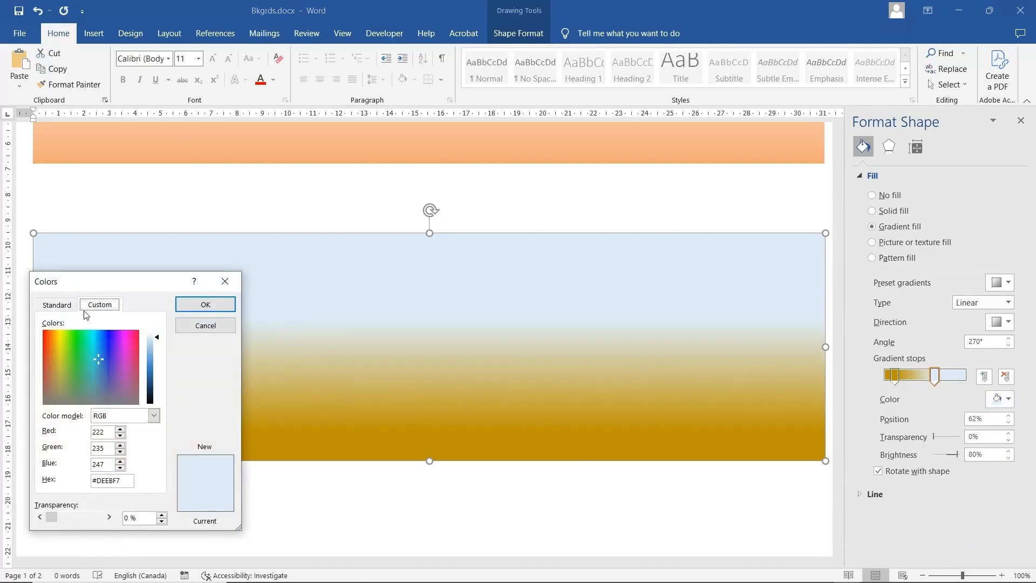
pyautogui.click(56, 305)
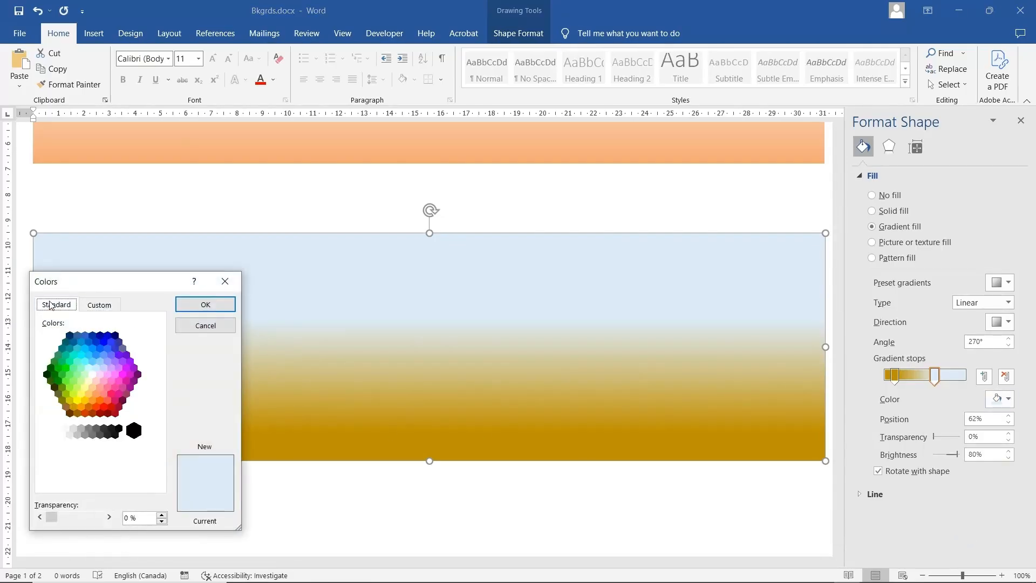
pyautogui.click(63, 401)
pyautogui.click(65, 408)
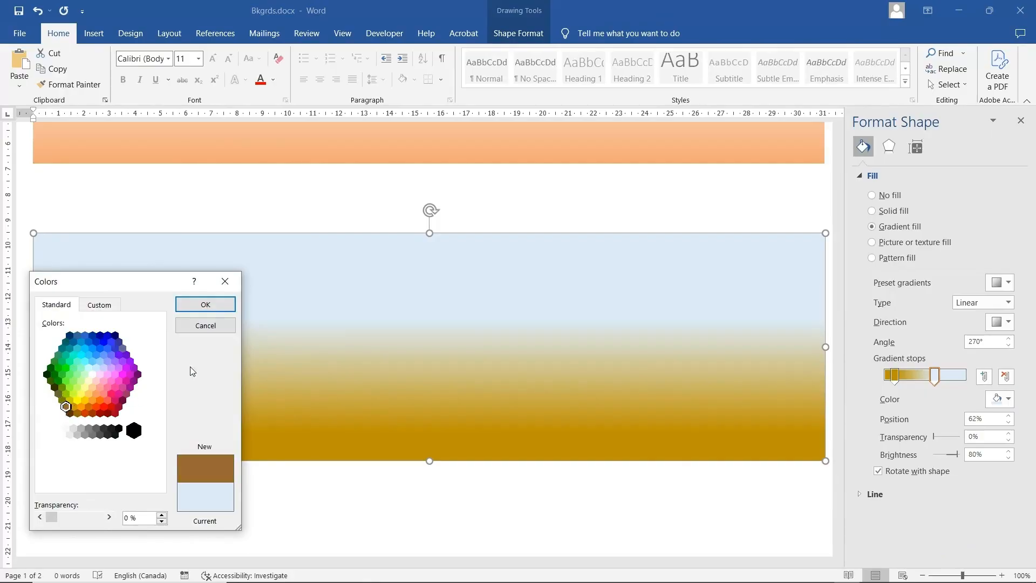
pyautogui.click(209, 304)
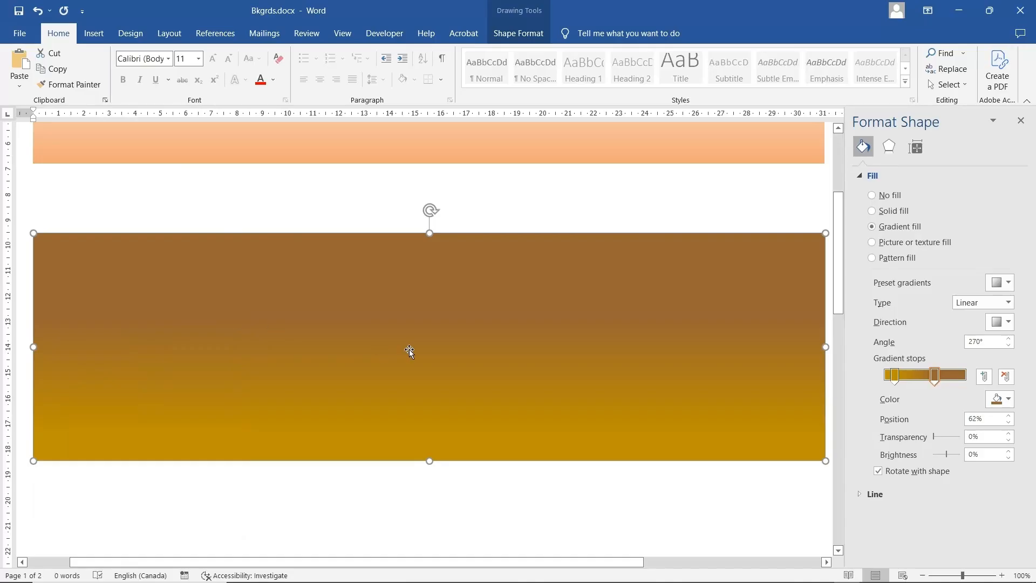
# Step: Move the brown rectangle up against the sky rectangle's lower edge and adjust its height from the bottom edge
pyautogui.moveTo(579, 285); pyautogui.dragTo(580, 214)
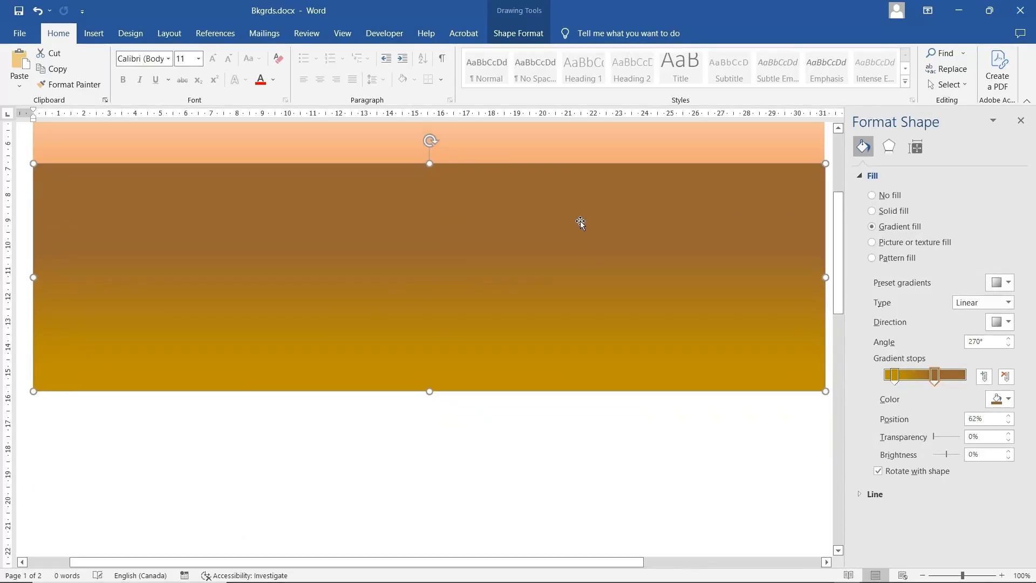
pyautogui.scroll(5, 626, 312)
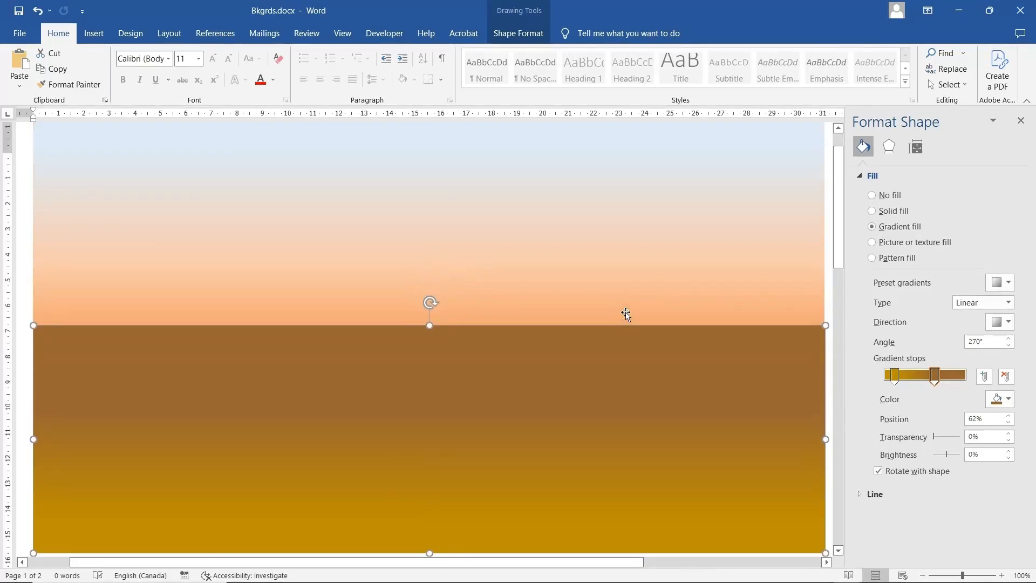
pyautogui.scroll(-1, 626, 312)
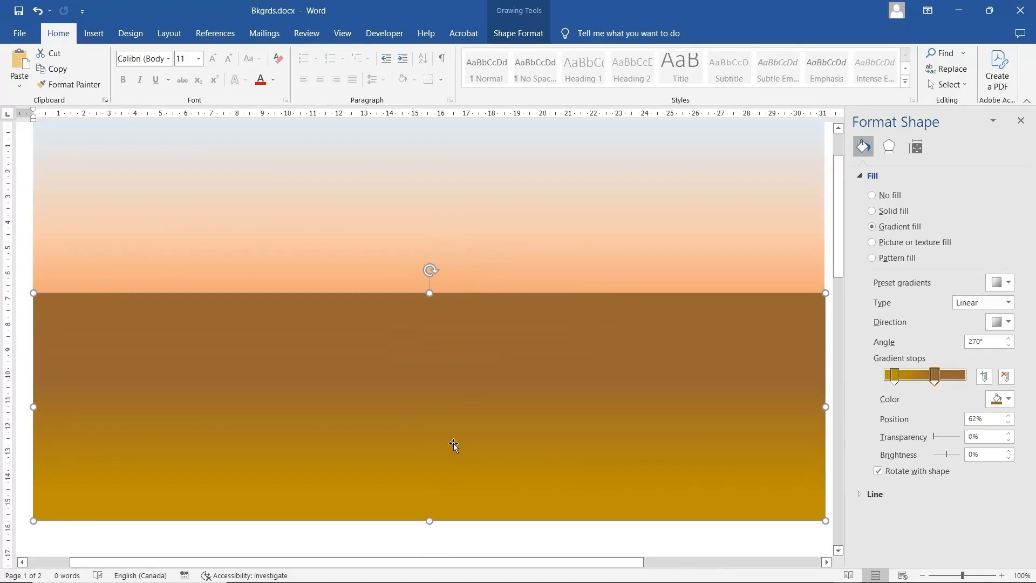
pyautogui.moveTo(432, 523)
pyautogui.mouseDown()
pyautogui.moveTo(430, 509)
pyautogui.moveTo(430, 531)
pyautogui.mouseUp()
# Step: Shorten the sky rectangle by lowering its upper edge slightly
pyautogui.click(499, 270)
pyautogui.scroll(1, 494, 251)
pyautogui.scroll(1, 495, 252)
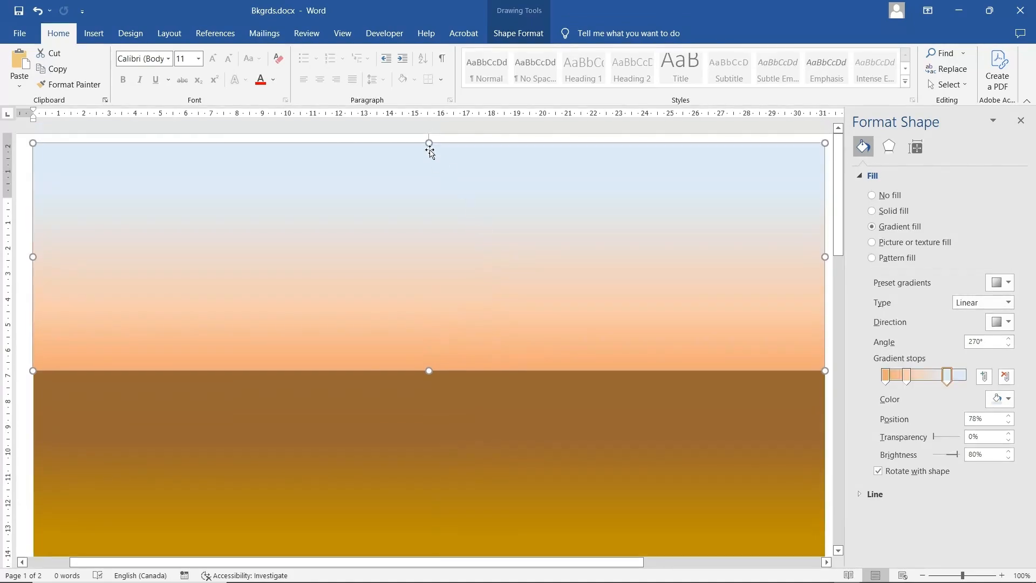
pyautogui.moveTo(424, 145); pyautogui.dragTo(420, 166)
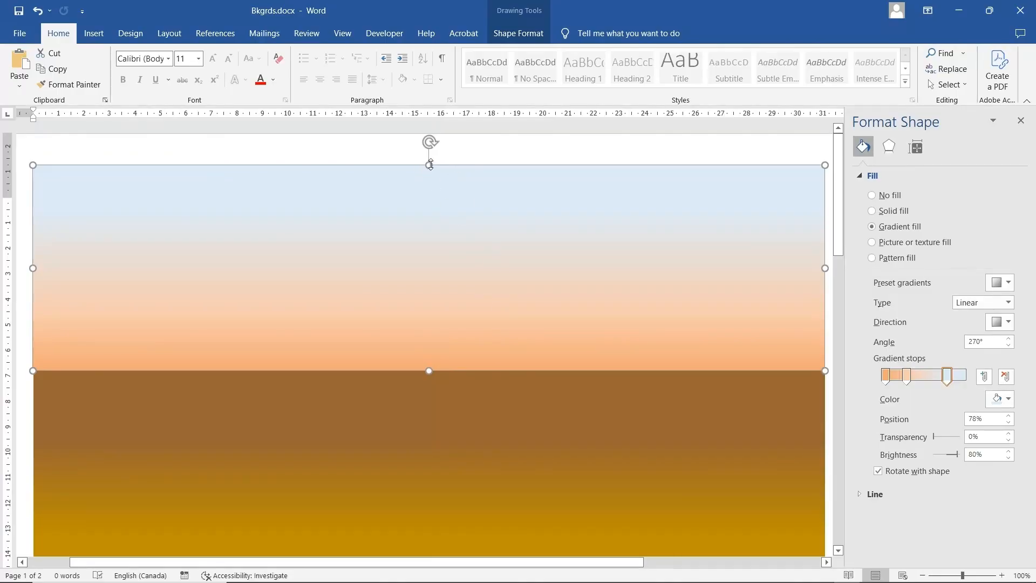
# Step: Add an edit point about a quarter along the brown ground shape's upper edge and bend the edge into a gentle curve
pyautogui.click(419, 423)
pyautogui.rightClick(419, 423)
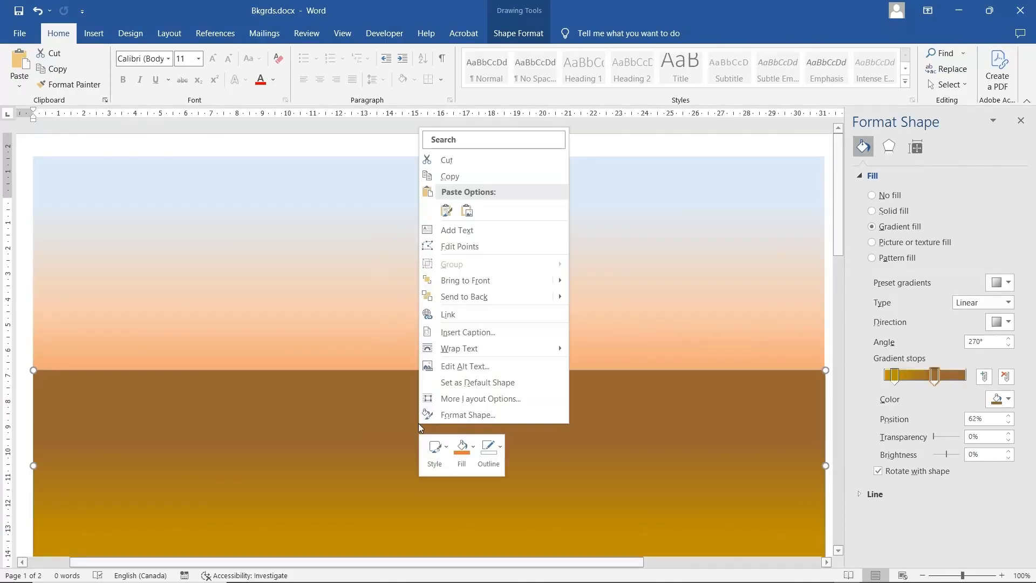
pyautogui.click(464, 246)
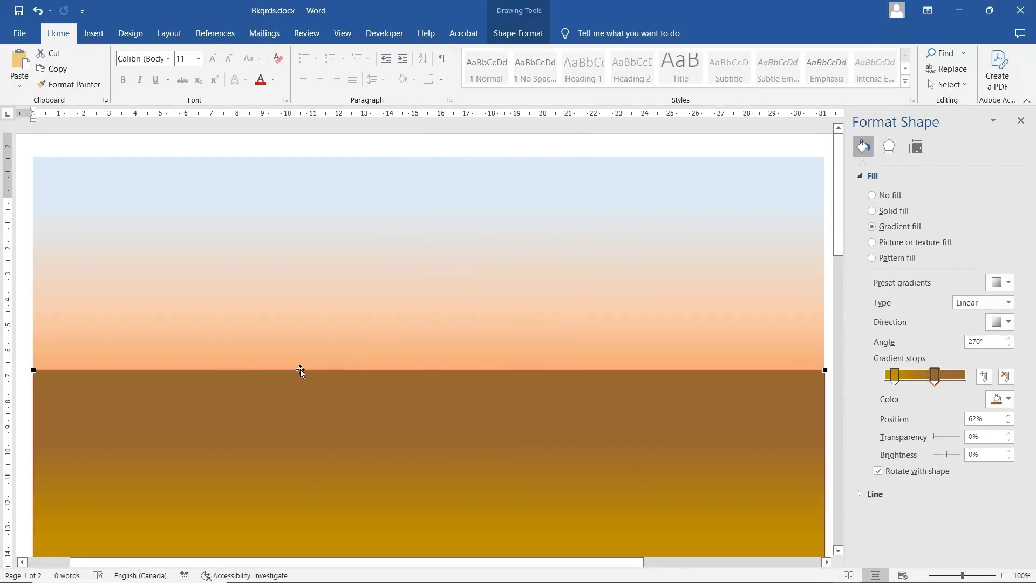
pyautogui.rightClick(222, 370)
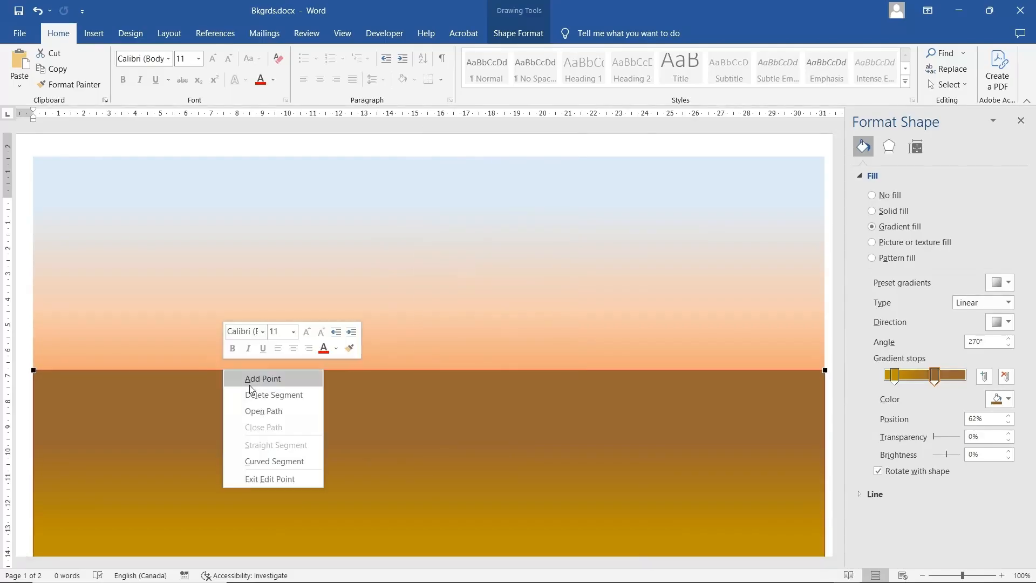
pyautogui.click(258, 384)
pyautogui.scroll(-2, 162, 326)
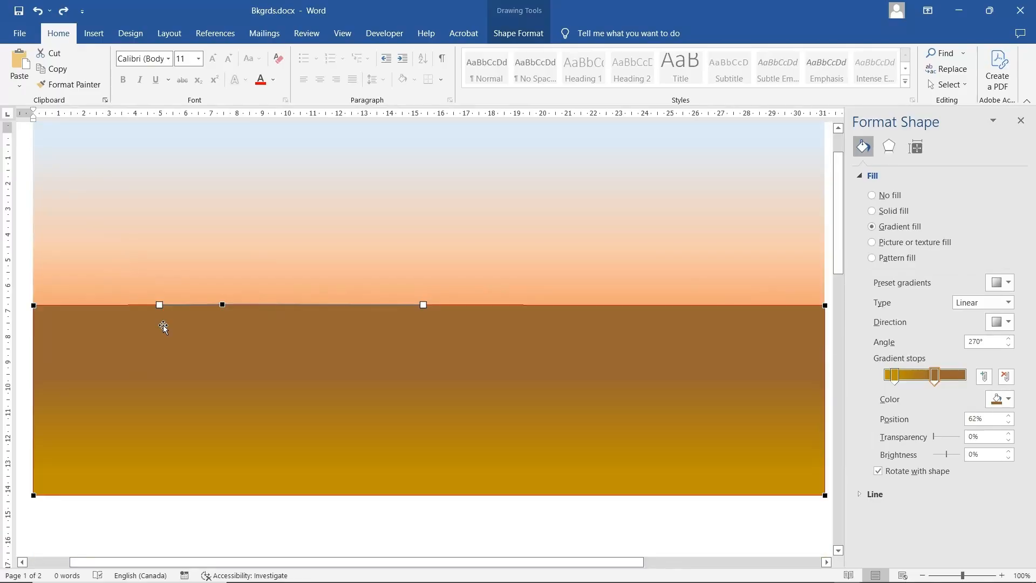
pyautogui.moveTo(161, 306); pyautogui.dragTo(163, 312)
pyautogui.moveTo(423, 306)
pyautogui.mouseDown()
pyautogui.moveTo(423, 294)
pyautogui.moveTo(429, 323)
pyautogui.mouseUp()
# Step: Extend the sky rectangle's lower edge behind the ground and reshape the ground's added edit point into a deeper dip
pyautogui.click(296, 235)
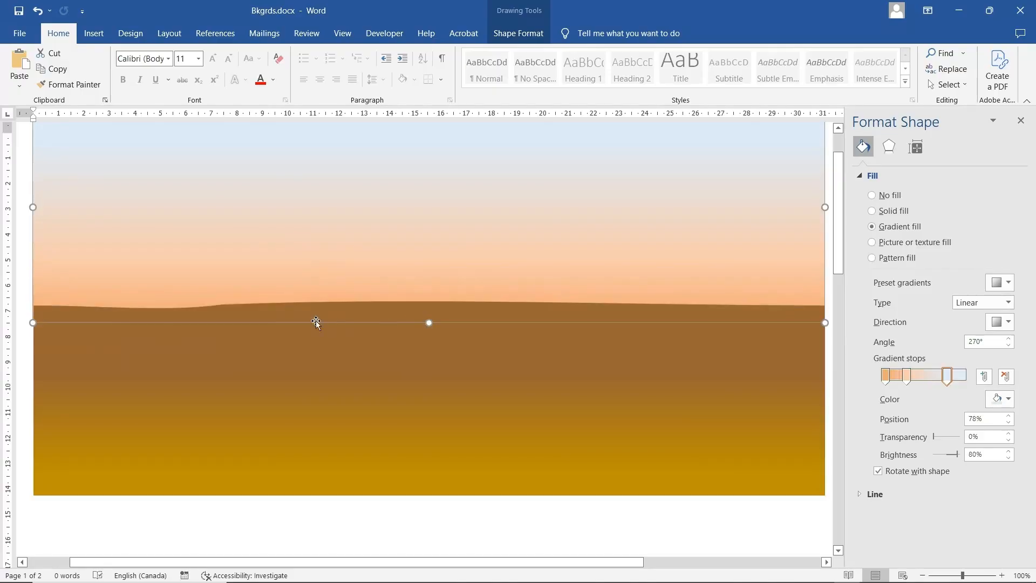
pyautogui.click(221, 315)
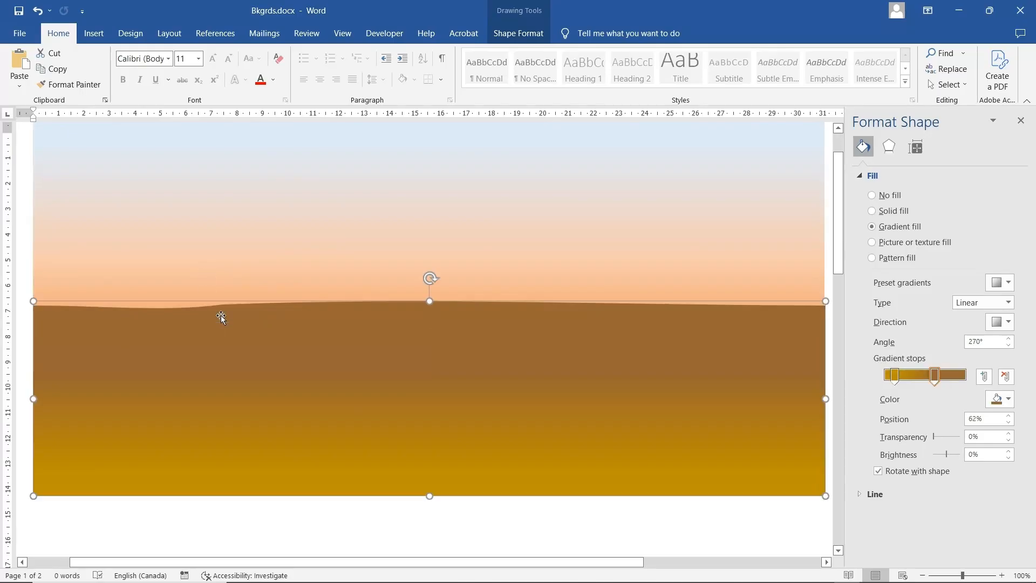
pyautogui.rightClick(234, 331)
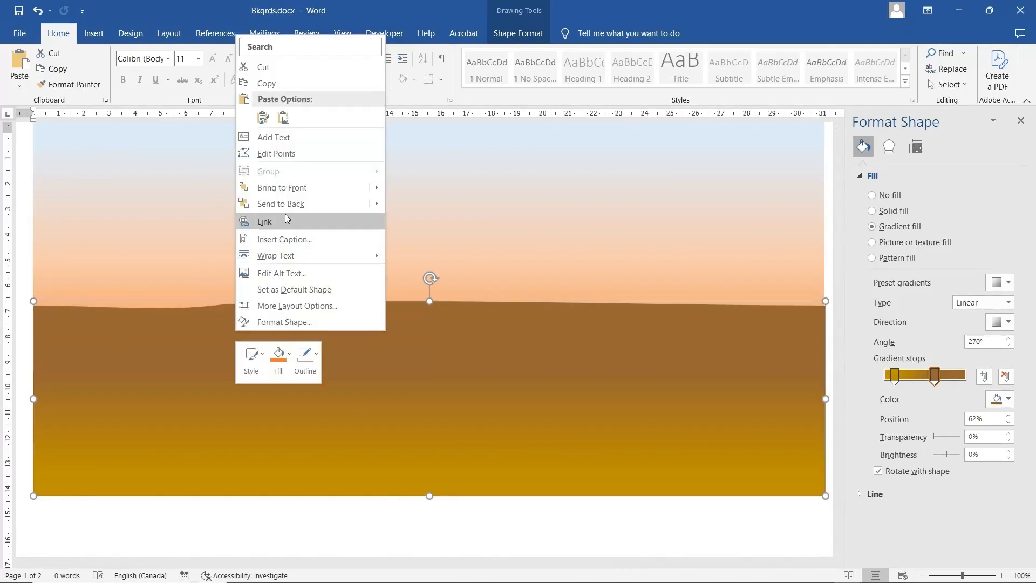
pyautogui.click(277, 154)
pyautogui.click(223, 306)
pyautogui.moveTo(164, 313); pyautogui.dragTo(173, 337)
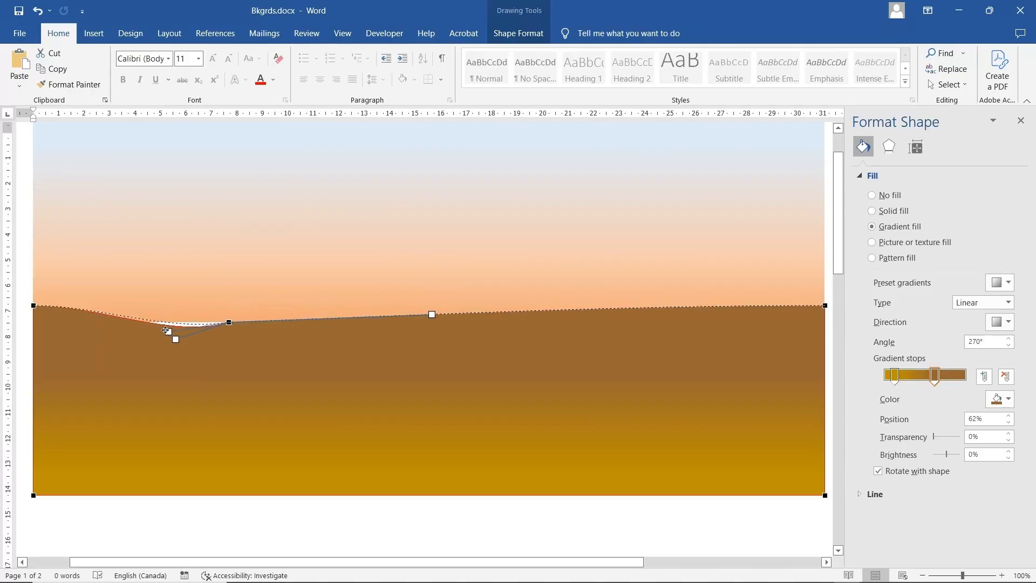
pyautogui.click(526, 409)
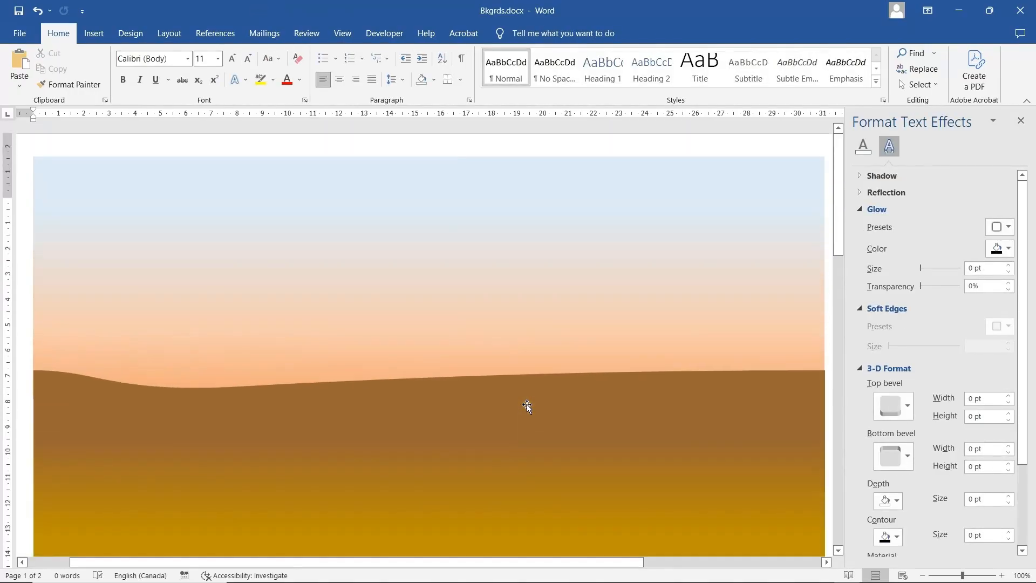
# Step: Draw a small tilted crescent moon, about 0.67 by 0.31 cm, near the sky's upper-left corner and fix its position on the page
pyautogui.click(94, 34)
pyautogui.click(186, 66)
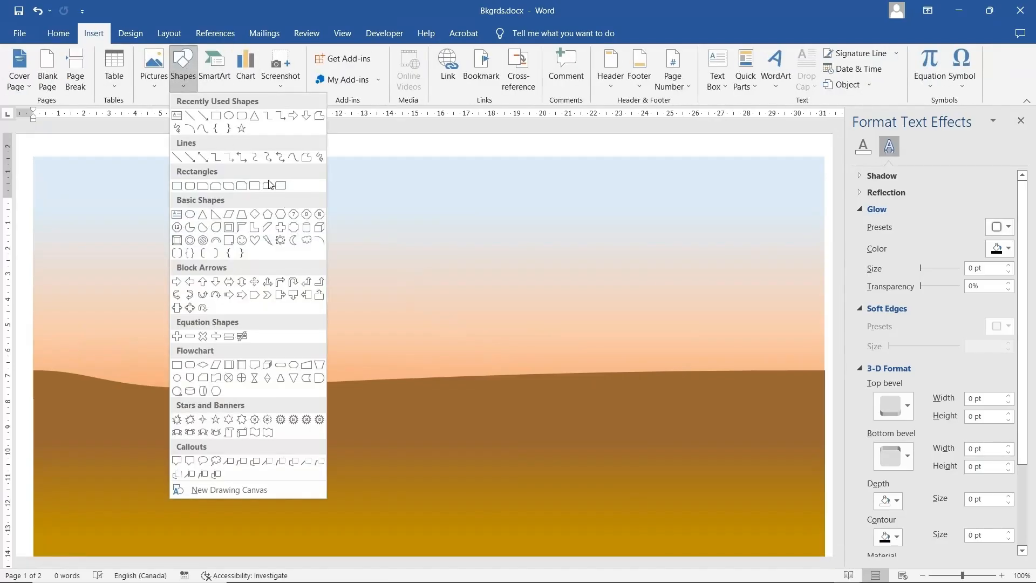
pyautogui.click(294, 247)
pyautogui.moveTo(111, 214); pyautogui.dragTo(85, 193)
pyautogui.moveTo(91, 158); pyautogui.dragTo(79, 156)
pyautogui.moveTo(96, 199)
pyautogui.mouseDown()
pyautogui.moveTo(87, 187)
pyautogui.moveTo(93, 195)
pyautogui.mouseUp()
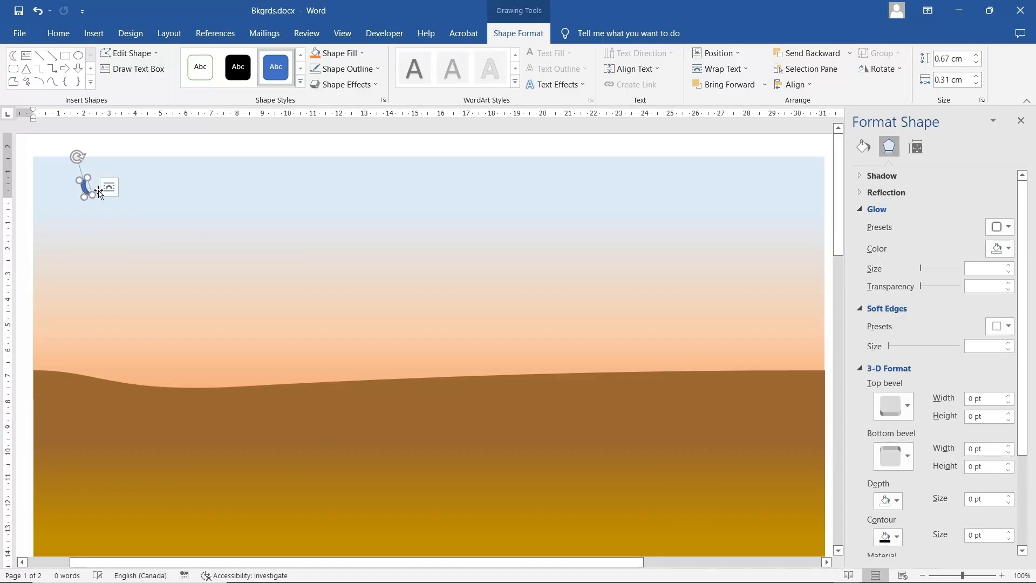
pyautogui.click(109, 187)
pyautogui.click(160, 359)
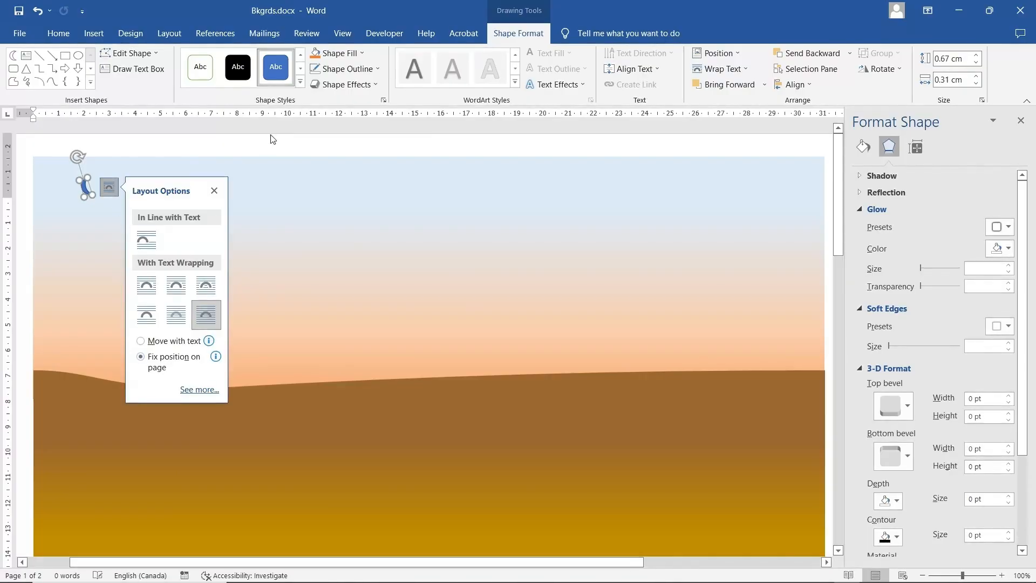
# Step: Remove the moon's outline and fill it with very light gray
pyautogui.click(354, 70)
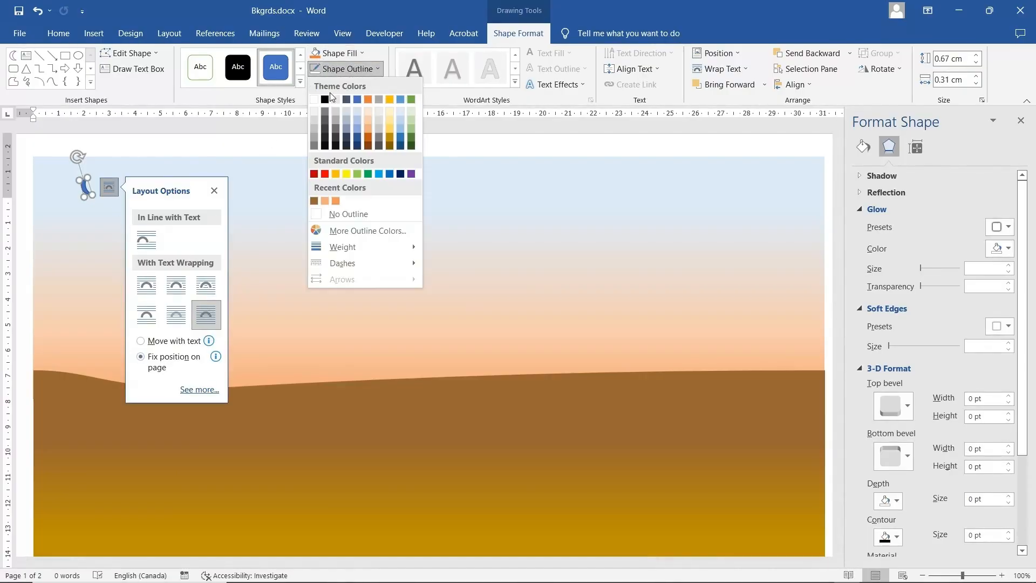
pyautogui.click(342, 218)
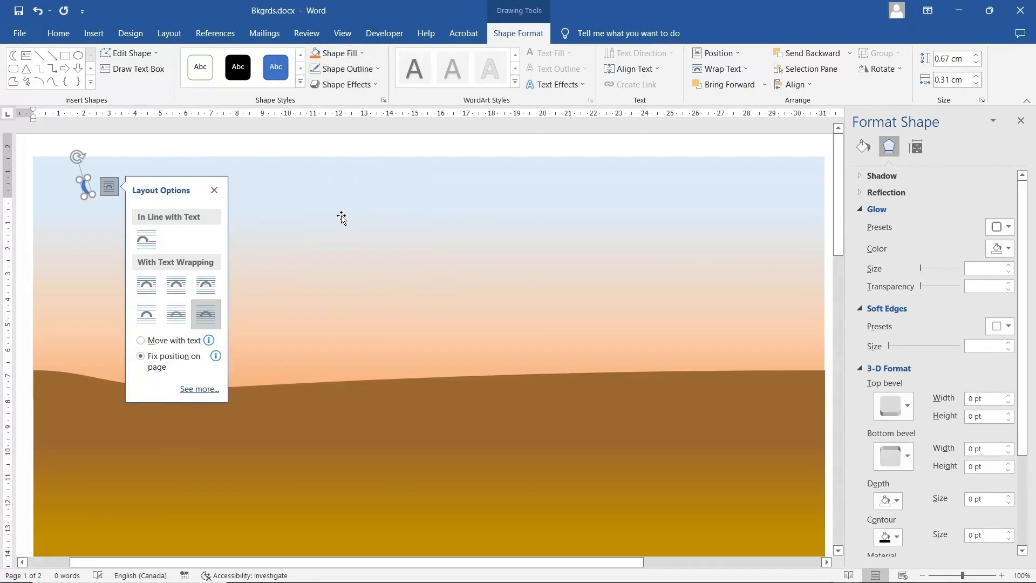
pyautogui.click(337, 53)
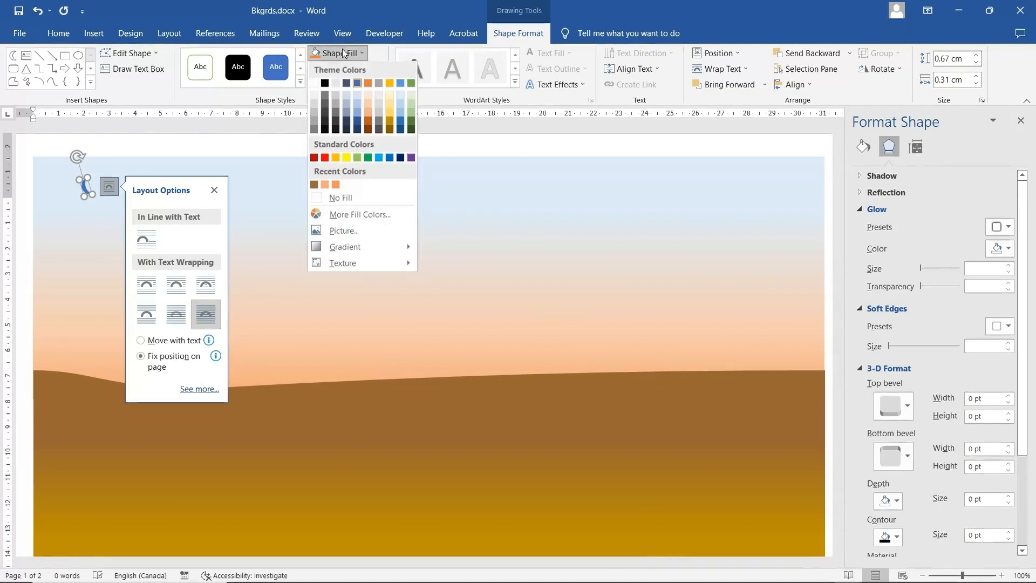
pyautogui.click(315, 96)
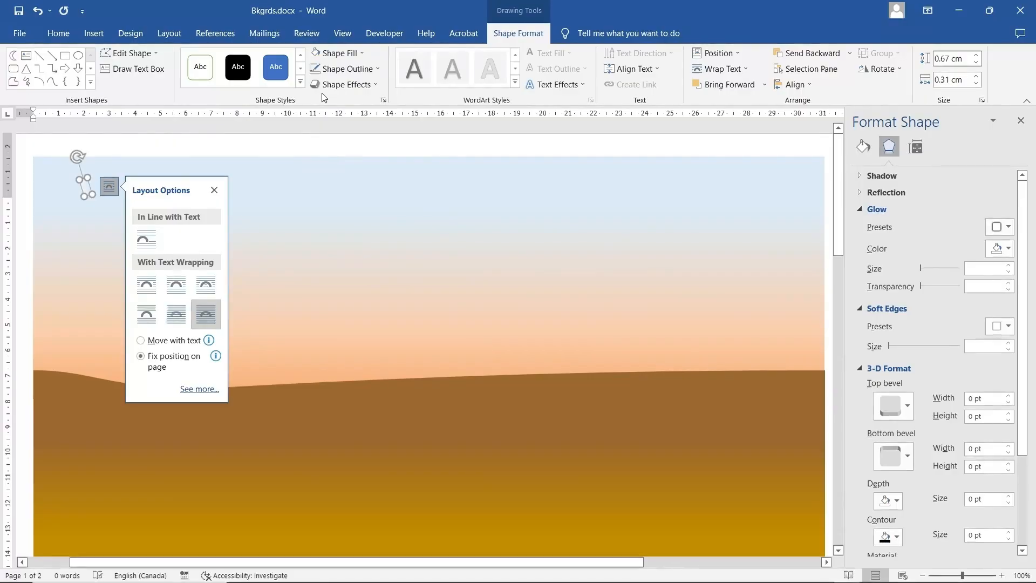
pyautogui.click(308, 206)
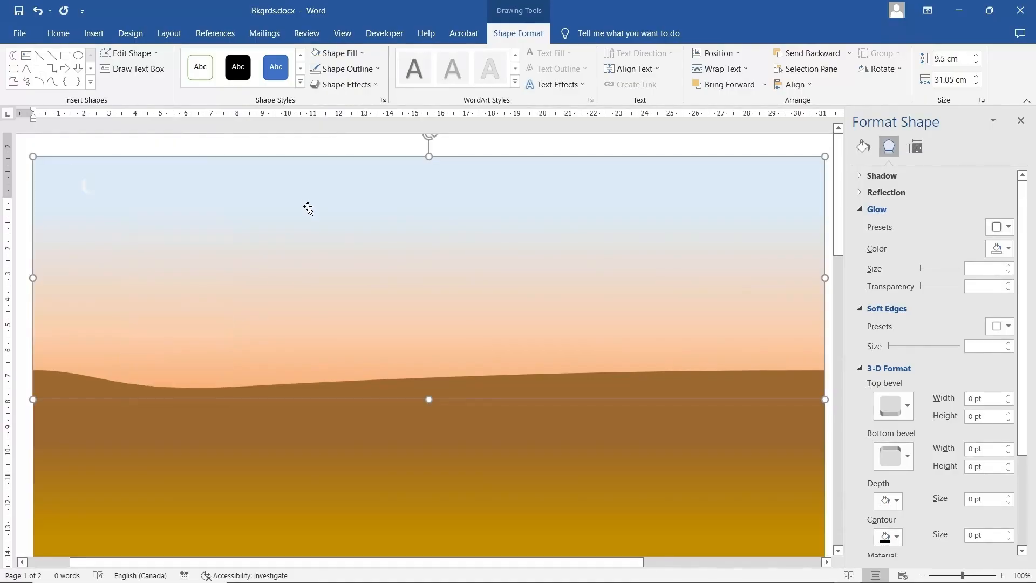
# Step: Give the moon a ¼ pt light gray outline
pyautogui.click(85, 188)
pyautogui.click(350, 69)
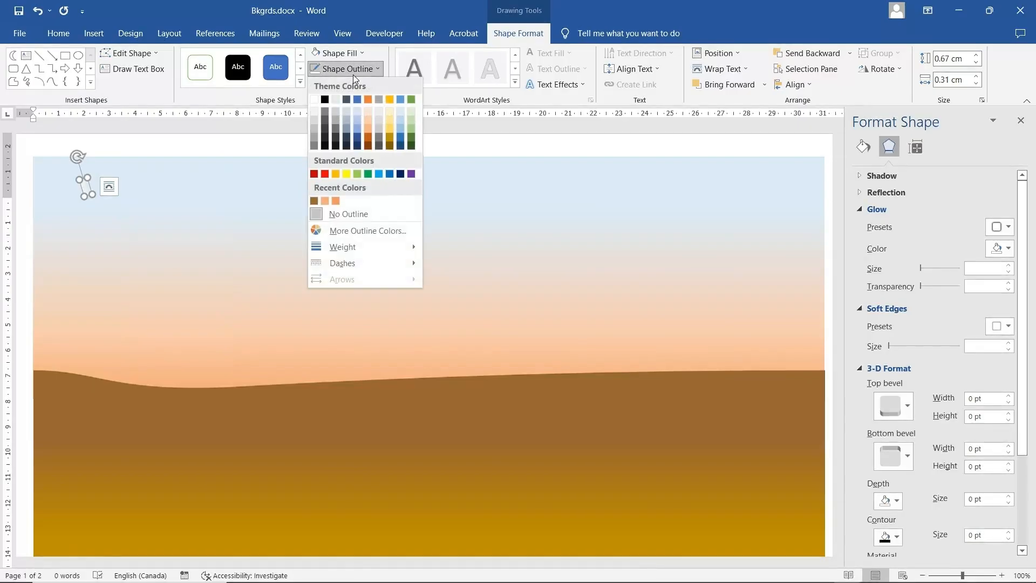
pyautogui.moveTo(385, 253)
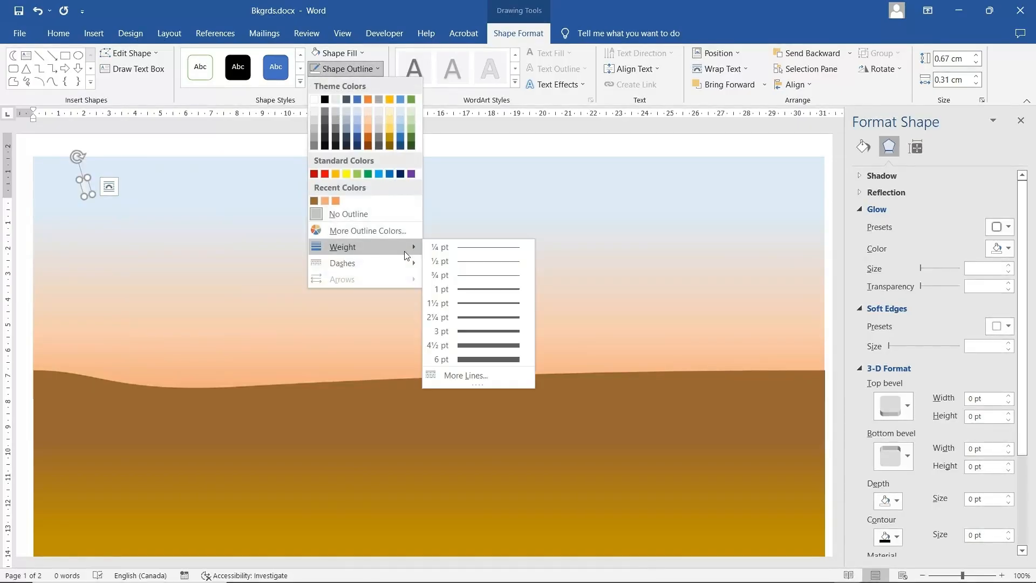
pyautogui.click(472, 248)
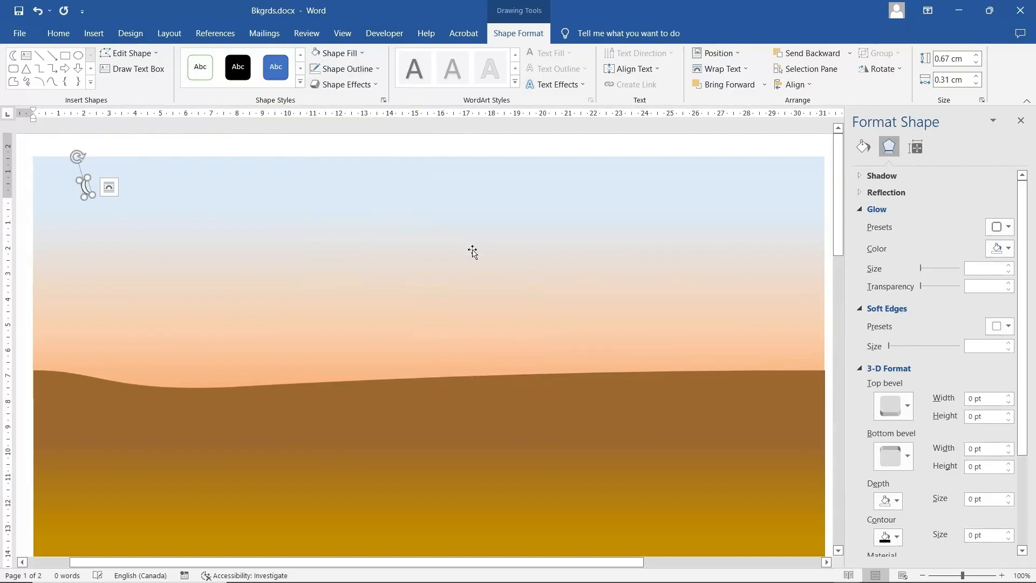
pyautogui.click(347, 54)
pyautogui.click(346, 54)
pyautogui.click(345, 69)
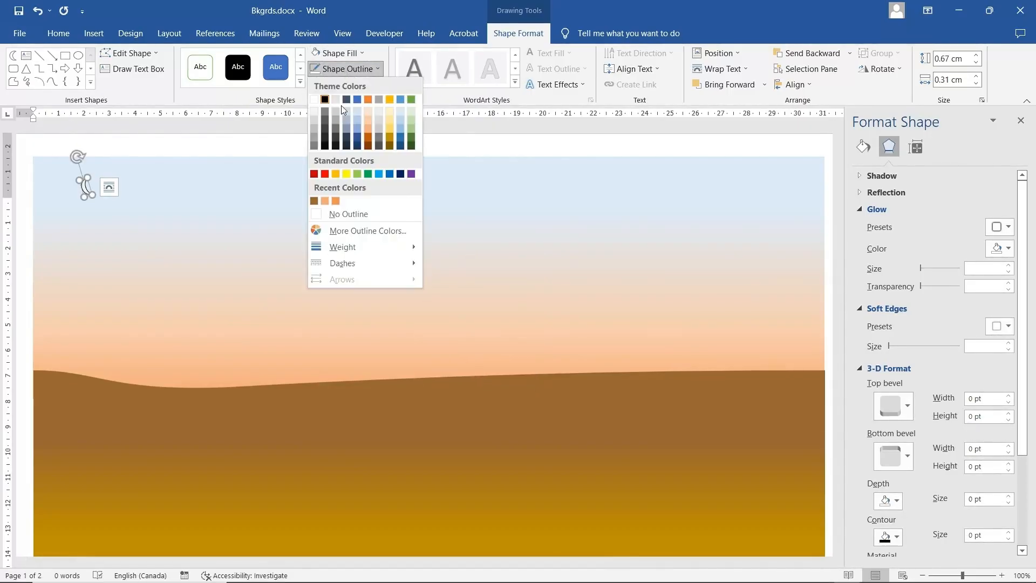
pyautogui.click(314, 120)
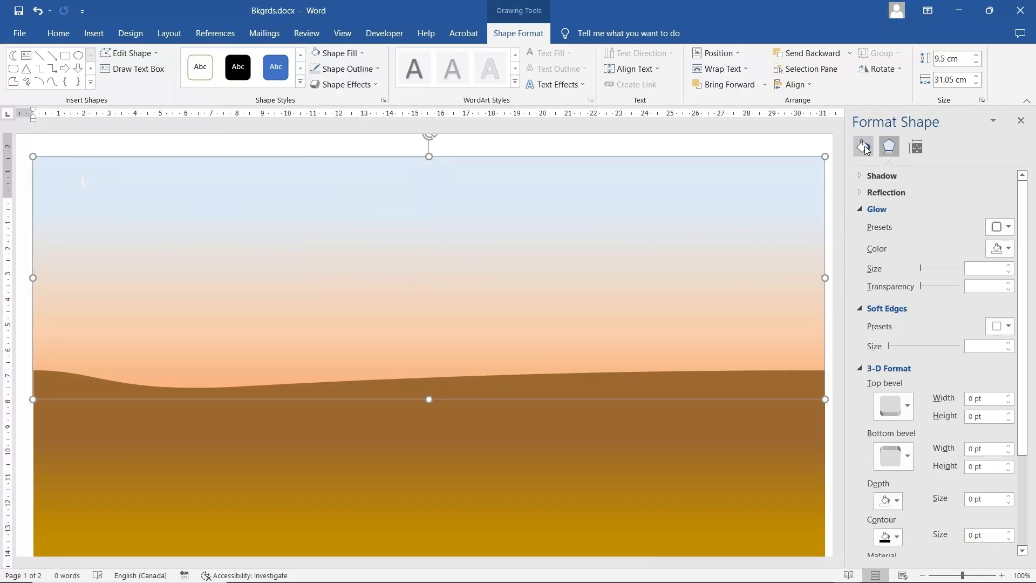
# Step: Recolor the sky gradient's 78% stop to a deeper light blue with 60% brightness
pyautogui.click(864, 146)
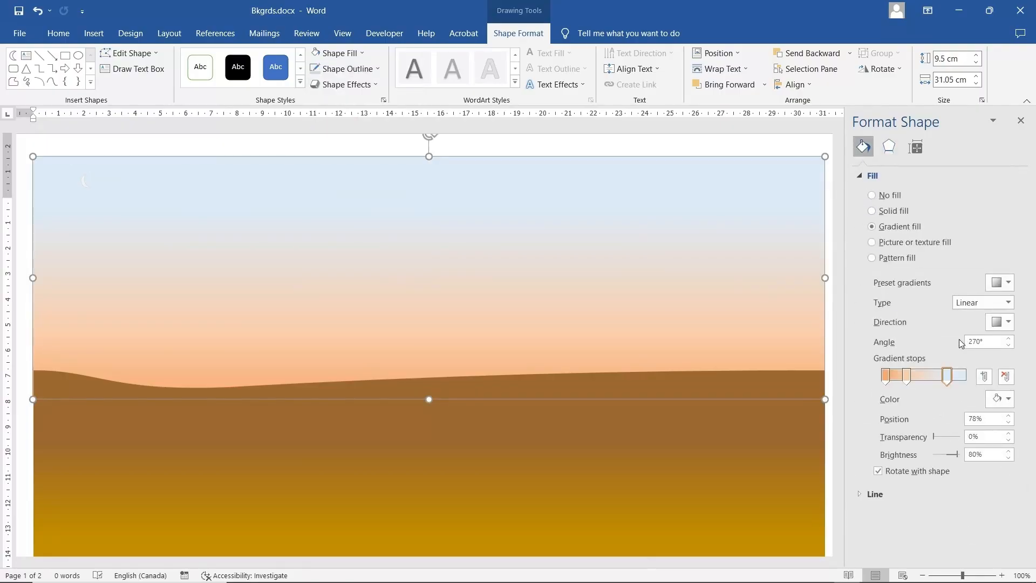
pyautogui.click(950, 379)
pyautogui.click(1008, 400)
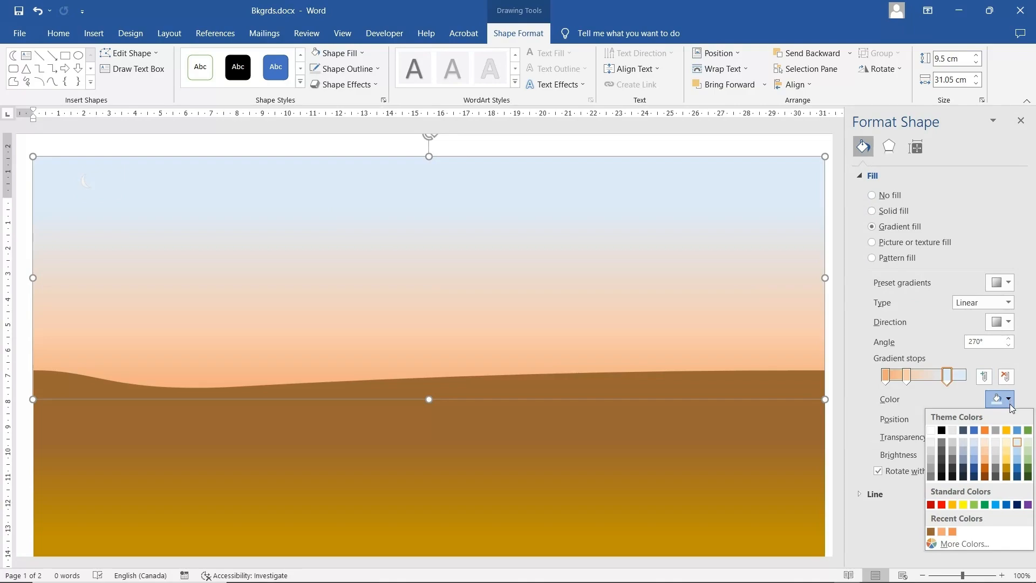
pyautogui.click(1018, 452)
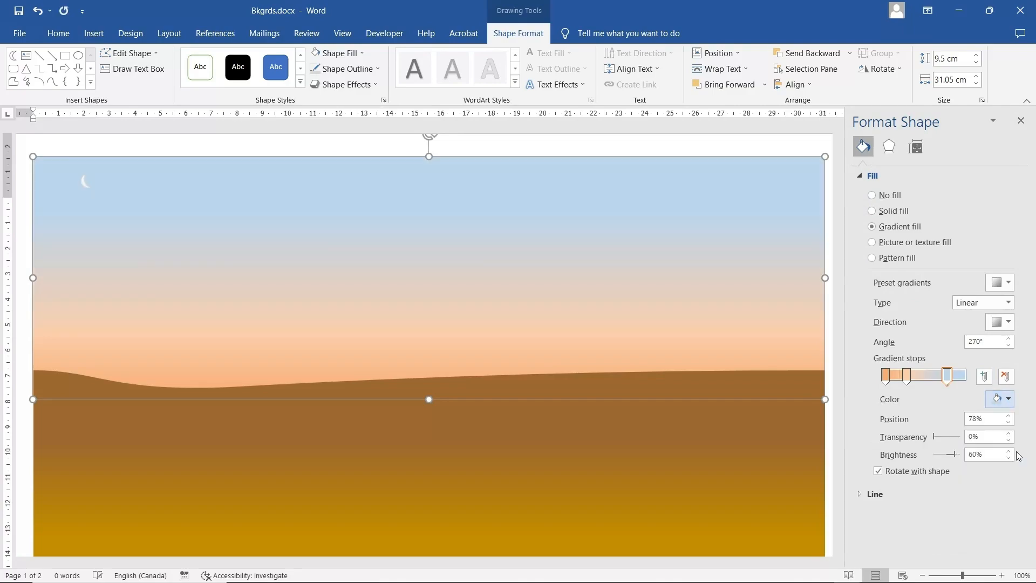
# Step: Draw a small rectangle about 2.63 cm wide and 1.19 cm high on the right half of the brown ground
pyautogui.click(565, 484)
pyautogui.click(94, 33)
pyautogui.click(184, 68)
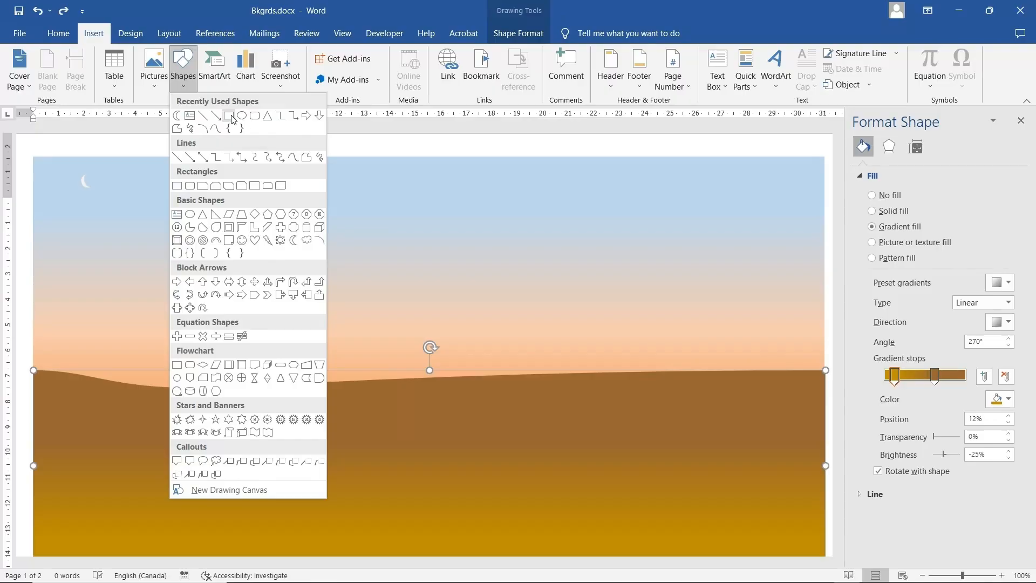
pyautogui.click(232, 118)
pyautogui.moveTo(578, 406); pyautogui.dragTo(646, 437)
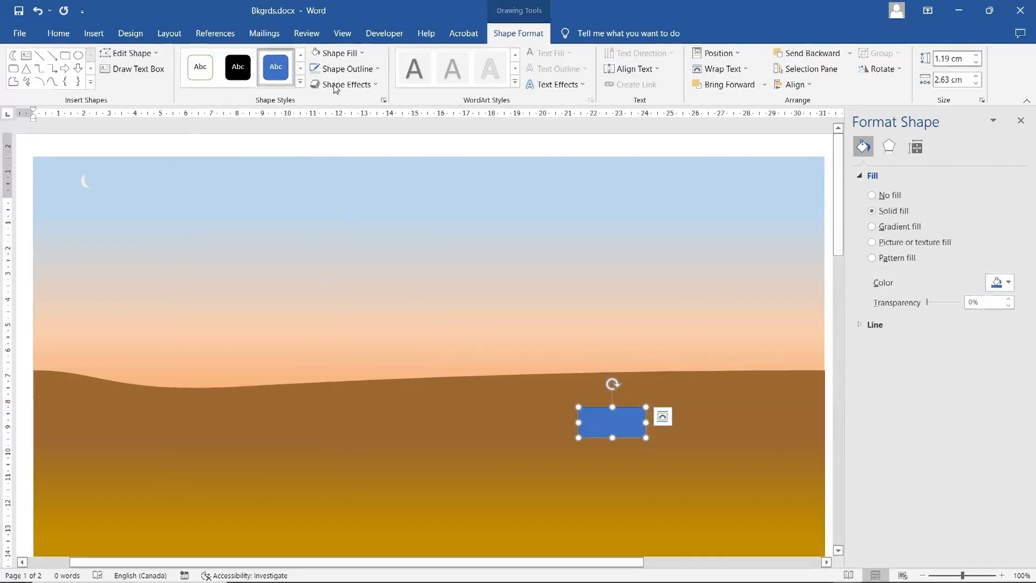
# Step: Fill the small rectangle with medium gray and color its outline Black, Text 1, Lighter 25%
pyautogui.click(341, 56)
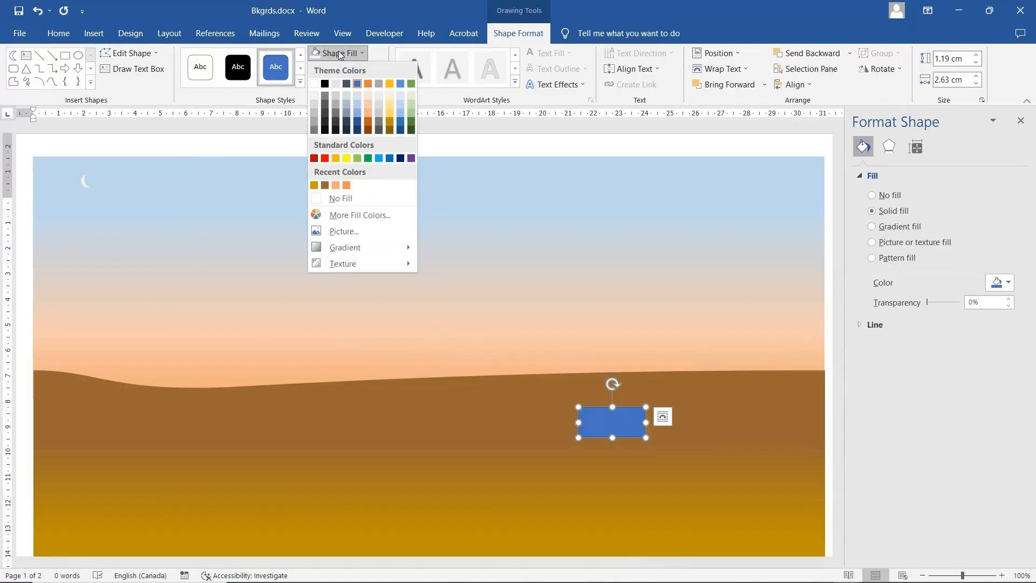
pyautogui.click(325, 99)
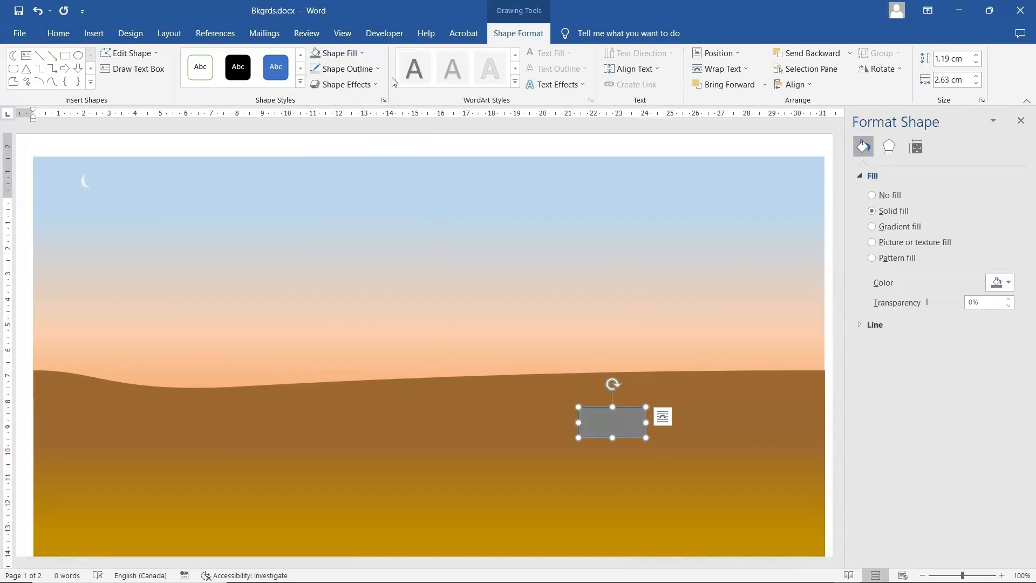
pyautogui.click(348, 68)
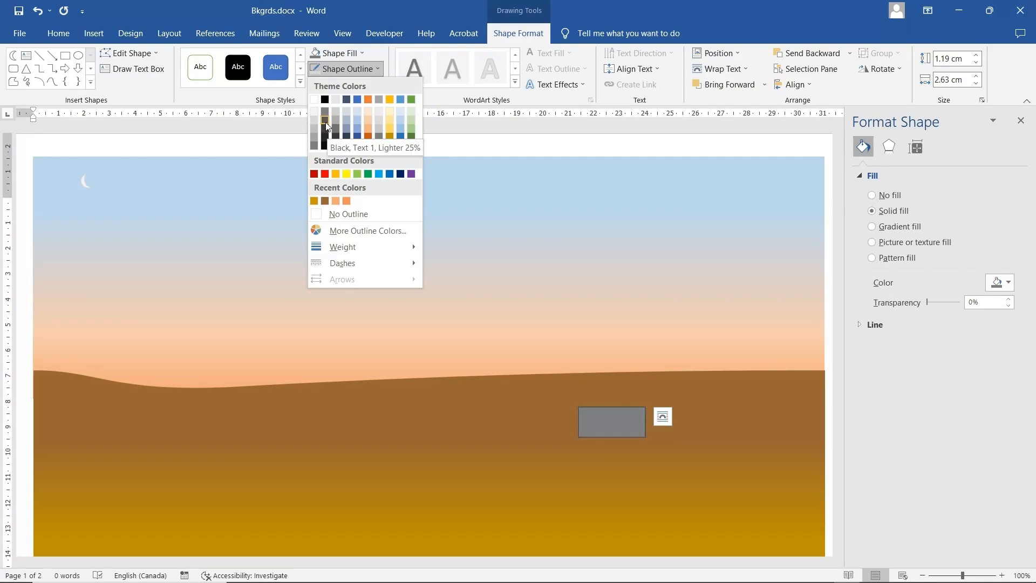
pyautogui.click(326, 122)
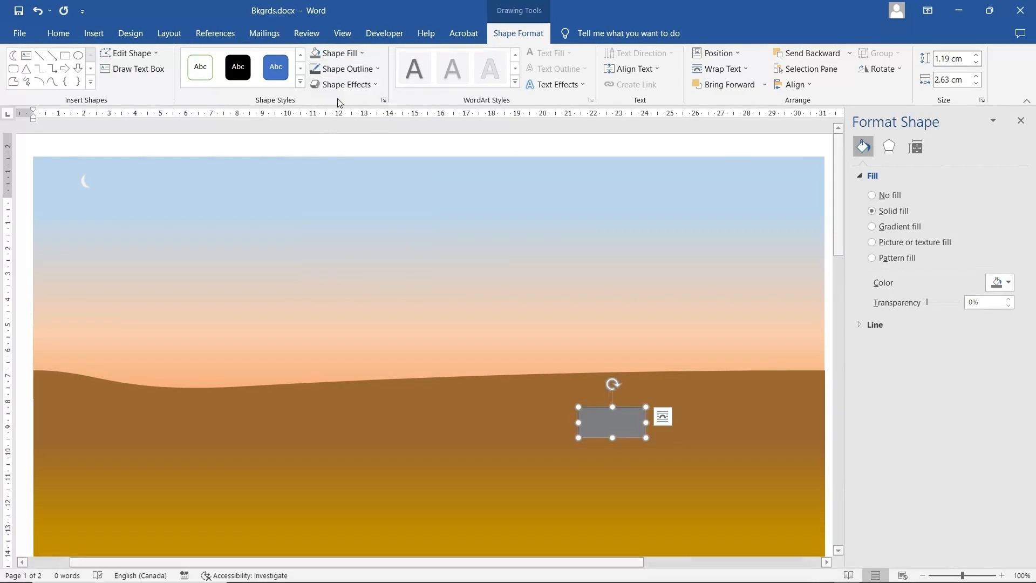
# Step: Set the small rectangle's outline weight to ¼ pt and fix its position on the page
pyautogui.click(348, 70)
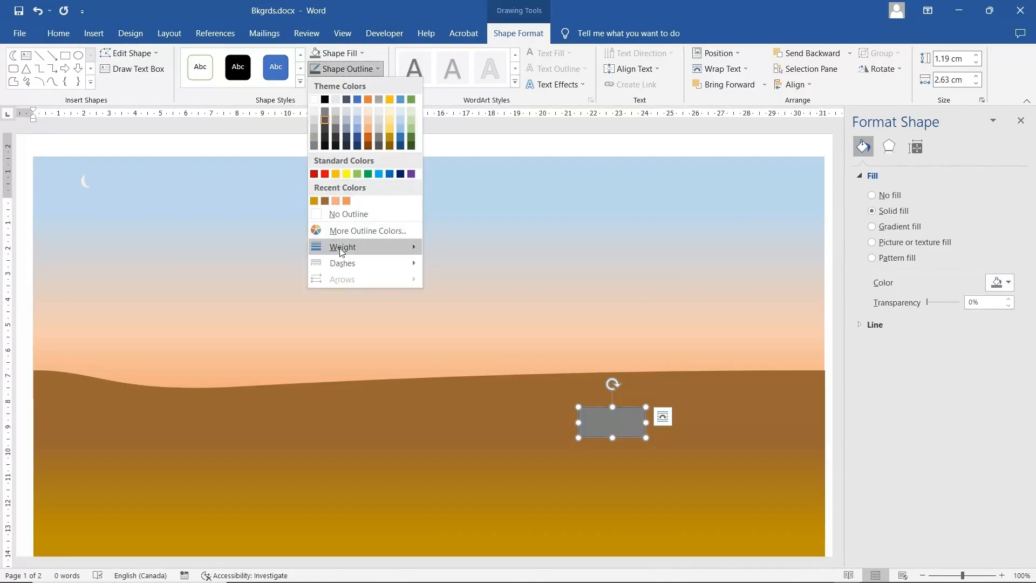
pyautogui.moveTo(342, 249)
pyautogui.click(468, 248)
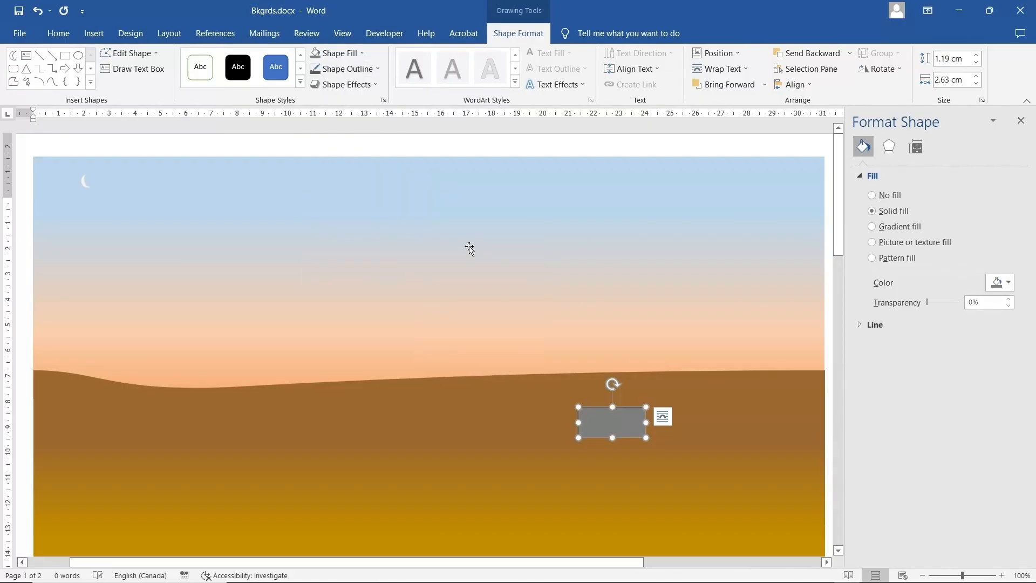
pyautogui.click(663, 416)
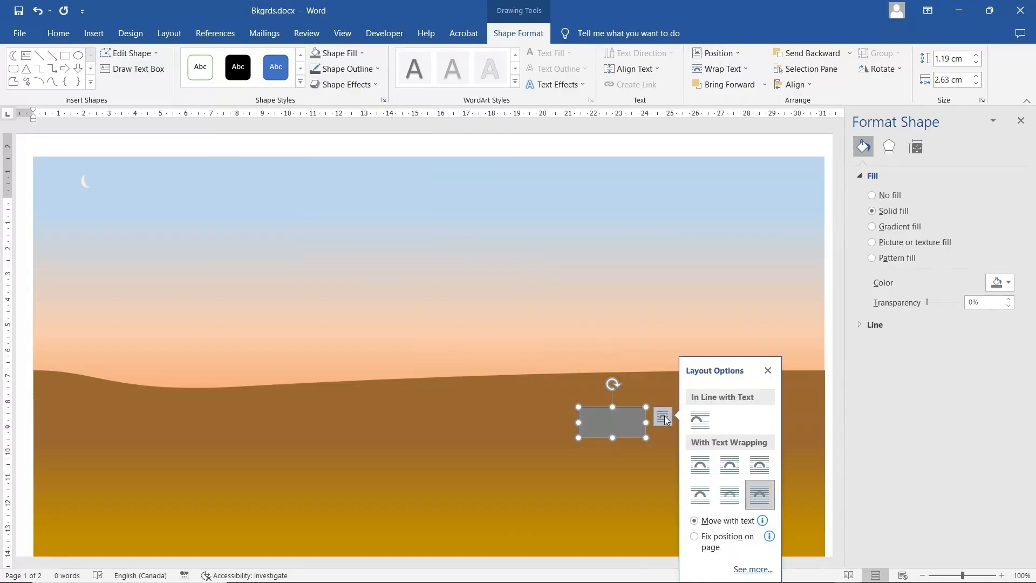
pyautogui.click(721, 543)
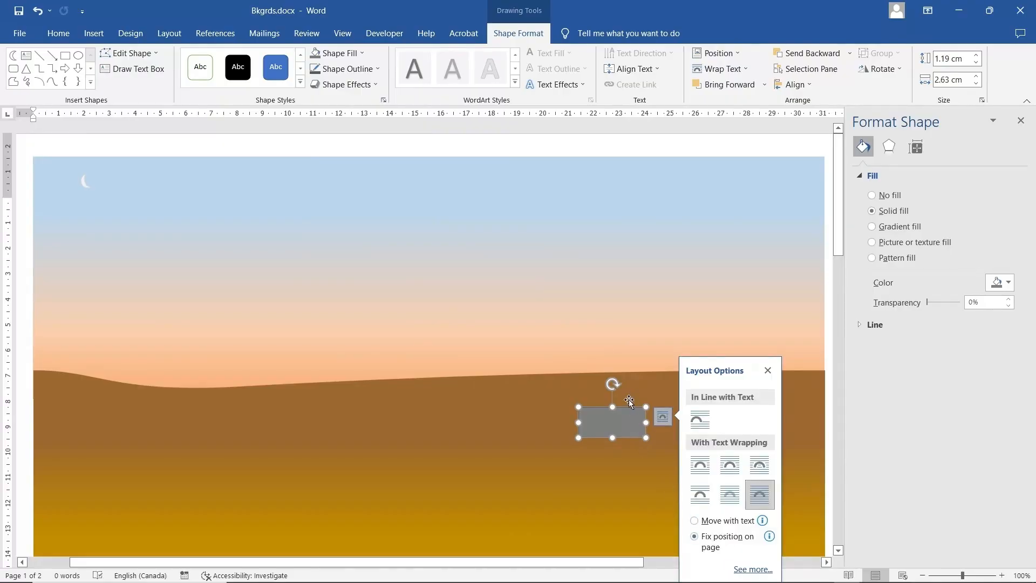
# Step: Edit the gray rectangle's points, adding one raised above its top edge and one pulled inward from its bottom edge
pyautogui.rightClick(620, 423)
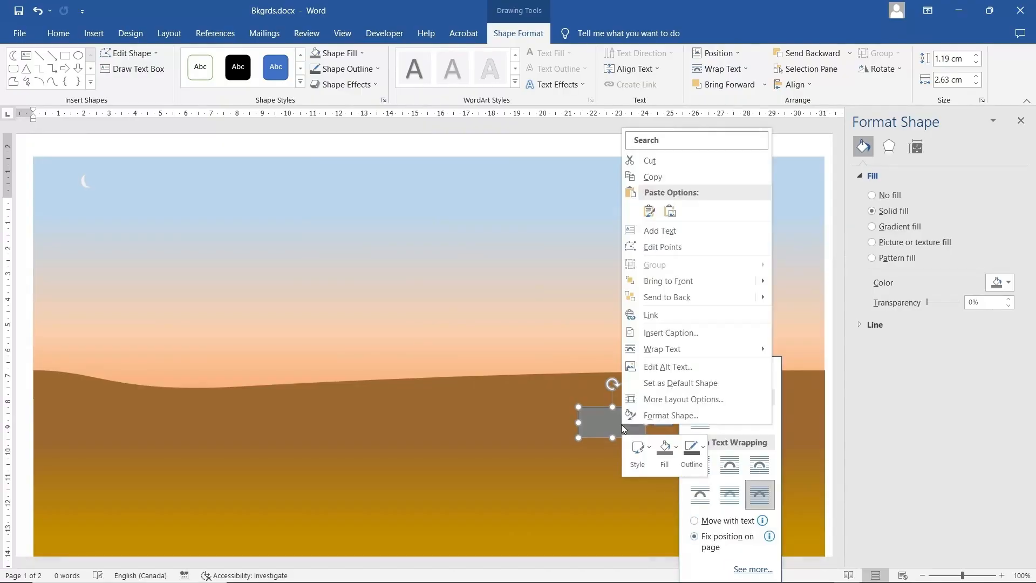
pyautogui.click(656, 247)
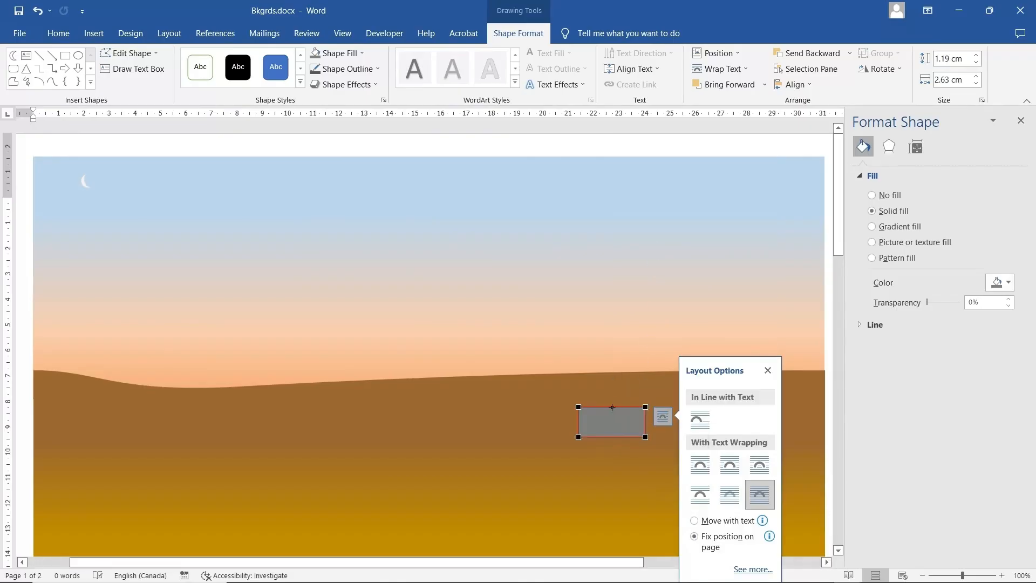
pyautogui.rightClick(613, 406)
pyautogui.click(615, 409)
pyautogui.moveTo(613, 406); pyautogui.dragTo(626, 396)
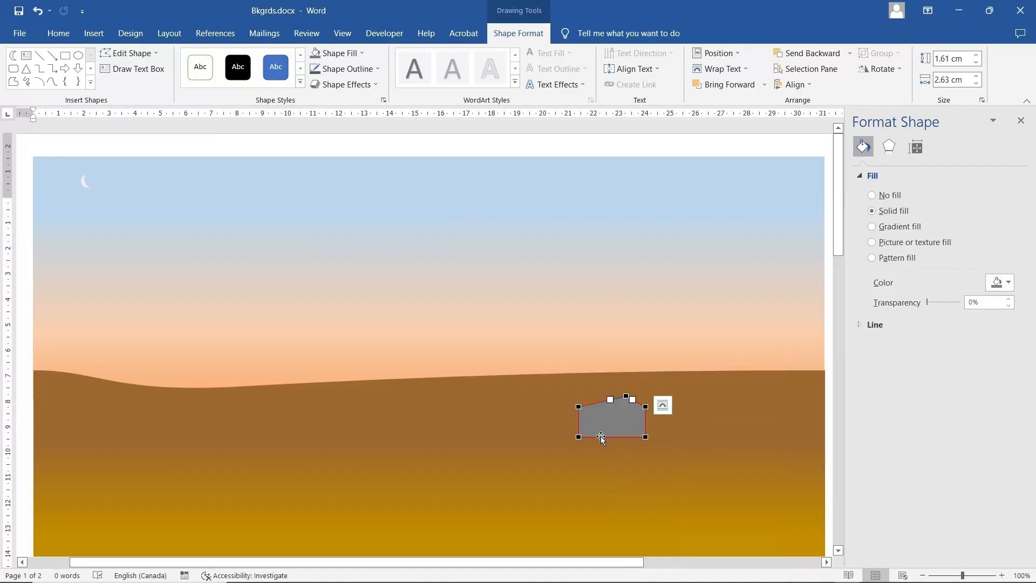
pyautogui.rightClick(601, 437)
pyautogui.click(615, 442)
pyautogui.moveTo(601, 437)
pyautogui.mouseDown()
pyautogui.moveTo(615, 452)
pyautogui.moveTo(628, 433)
pyautogui.moveTo(593, 428)
pyautogui.mouseUp()
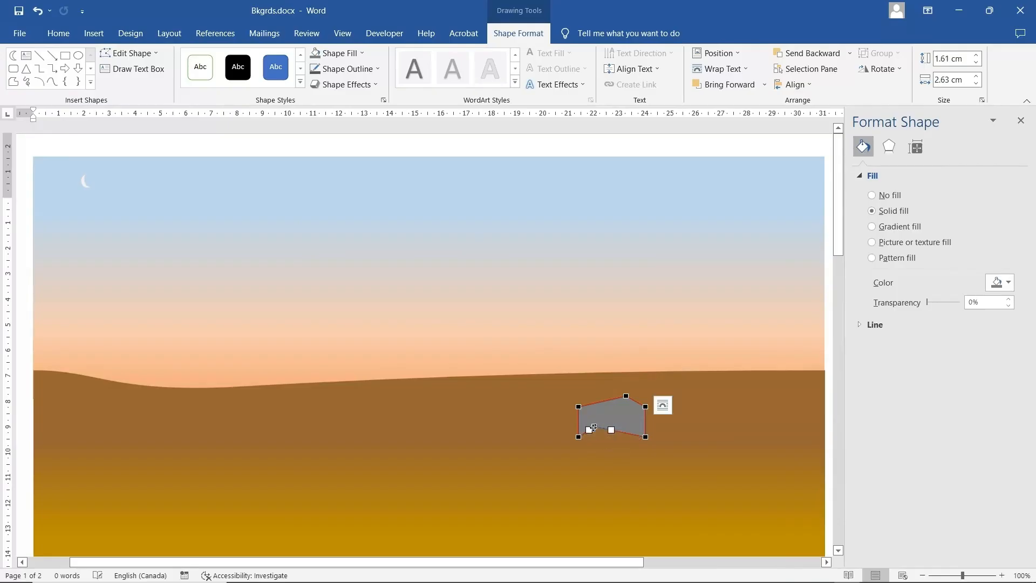
# Step: Add and shift more edge points to form an irregular rock outline, and flatten the shape to about 1.61 cm high
pyautogui.rightClick(625, 432)
pyautogui.click(663, 440)
pyautogui.moveTo(614, 430); pyautogui.dragTo(616, 438)
pyautogui.rightClick(645, 420)
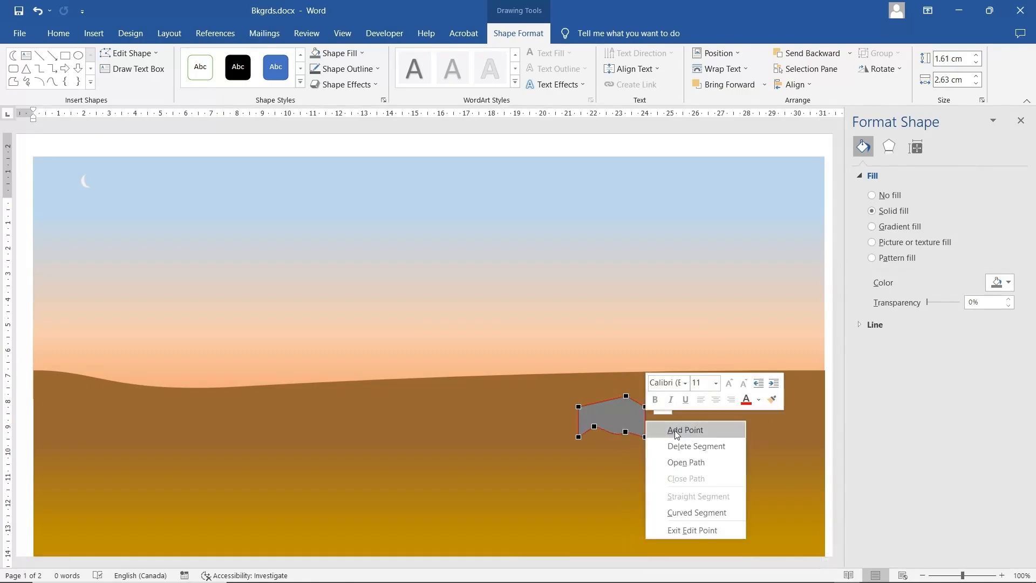
pyautogui.click(674, 431)
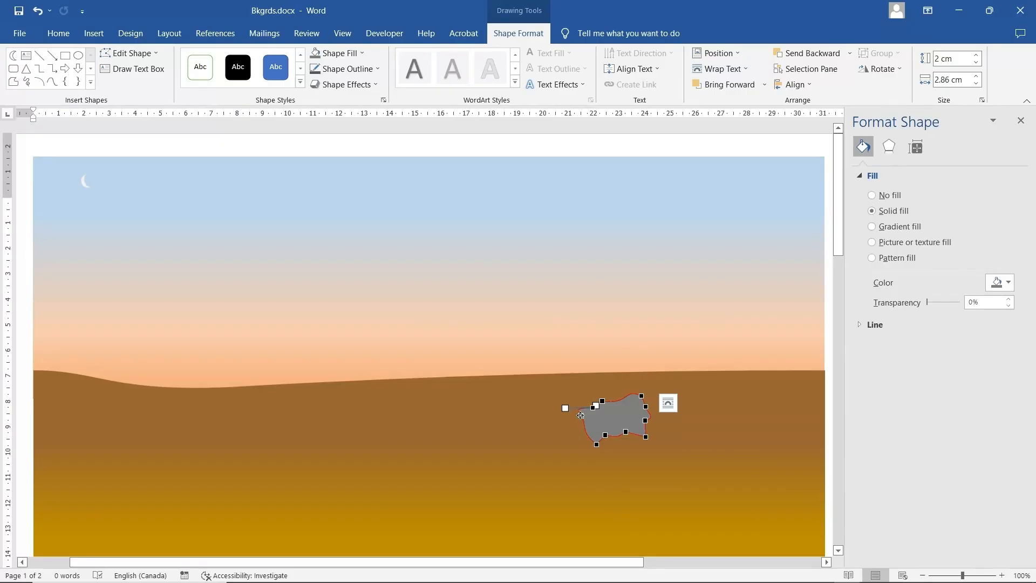
pyautogui.moveTo(580, 415); pyautogui.dragTo(578, 422)
pyautogui.click(605, 420)
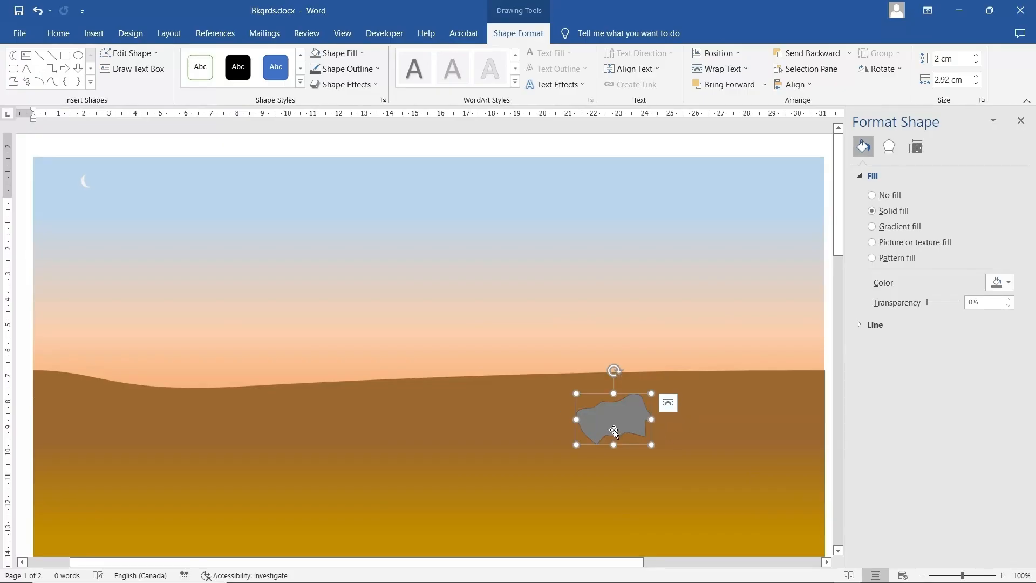
pyautogui.moveTo(611, 445); pyautogui.dragTo(615, 435)
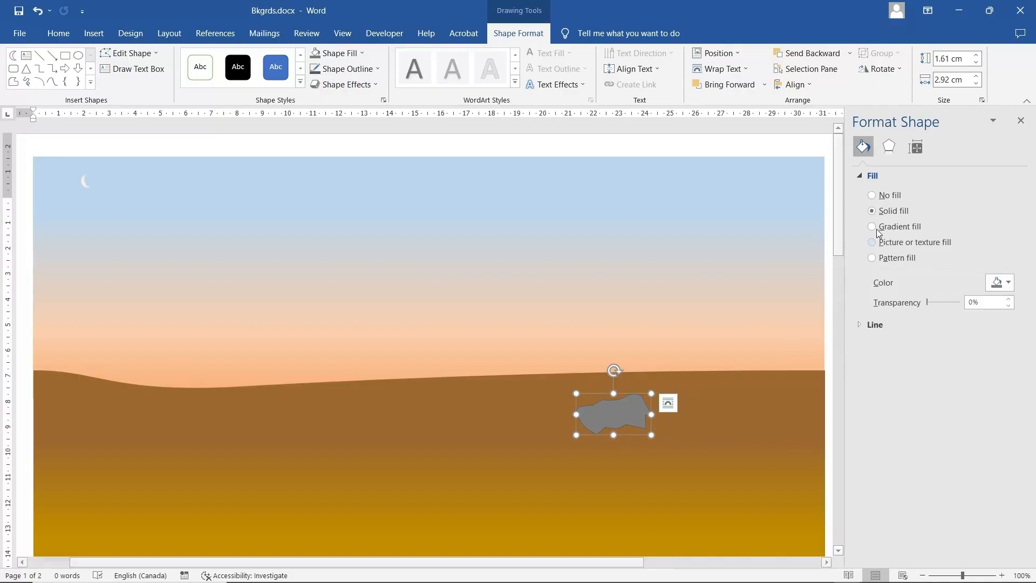
# Step: Give the gray rock an angled top bevel and a 3-D depth of 6.5 pt
pyautogui.click(889, 148)
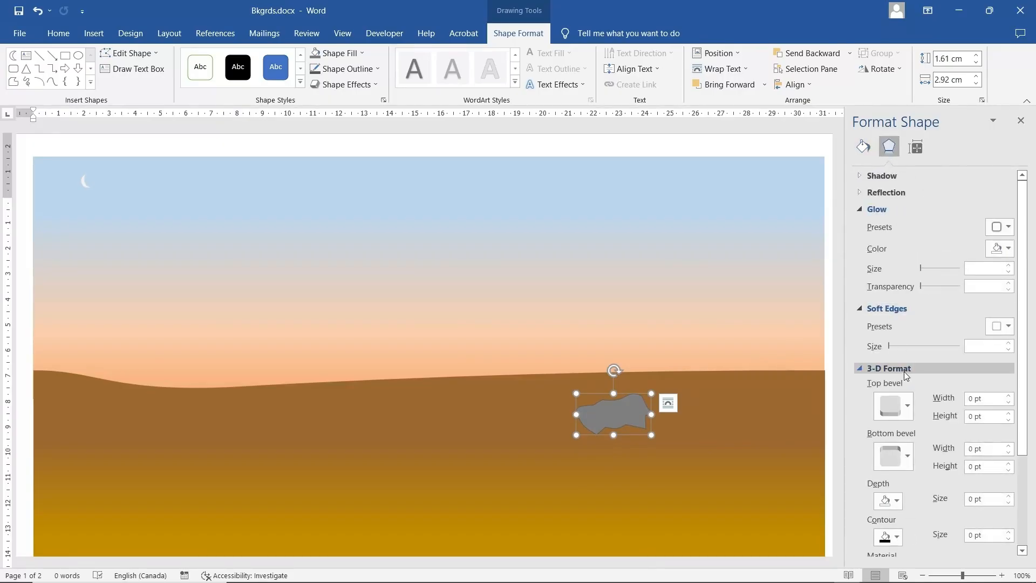
pyautogui.click(906, 409)
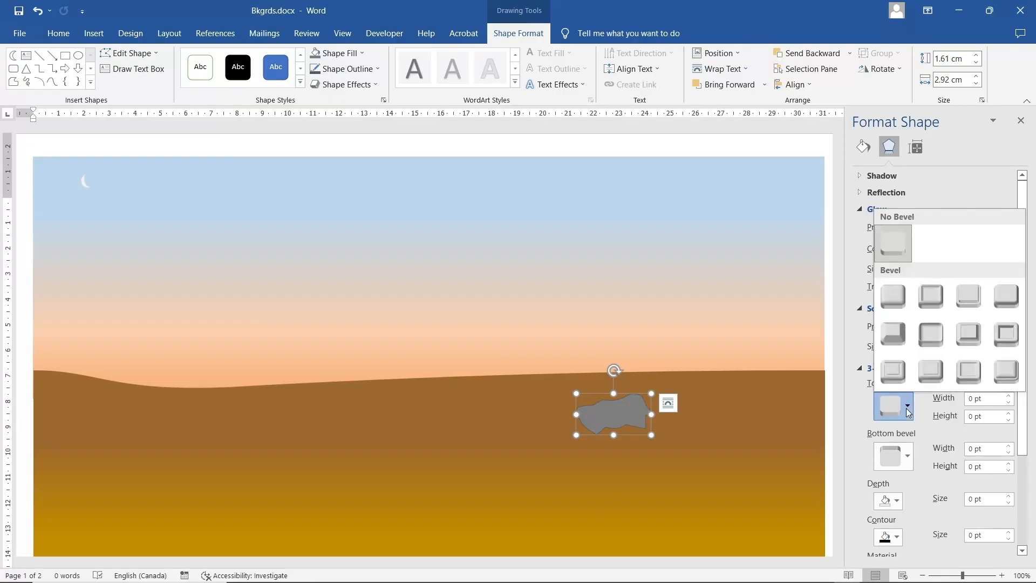
pyautogui.click(897, 335)
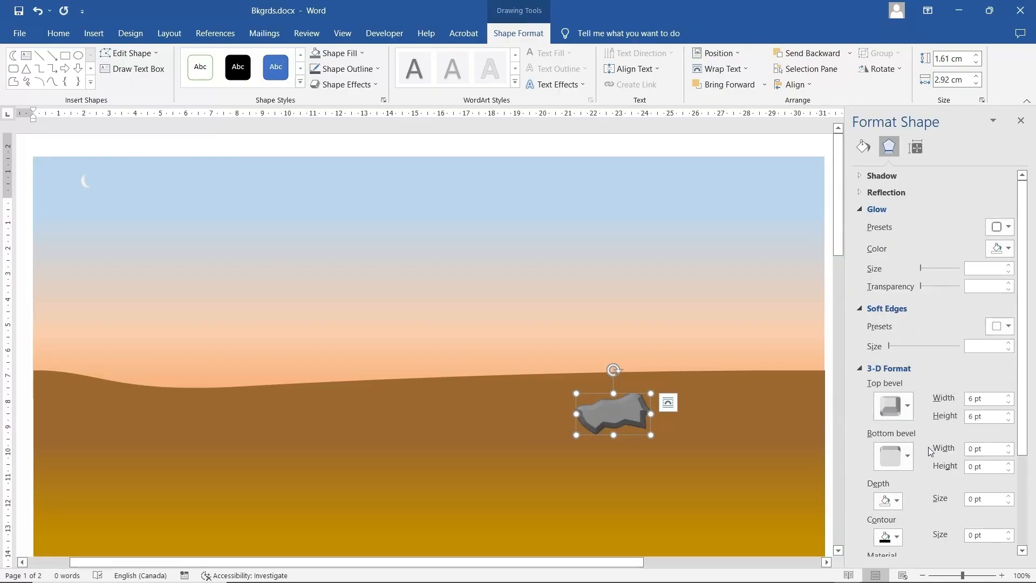
pyautogui.scroll(-3, 930, 377)
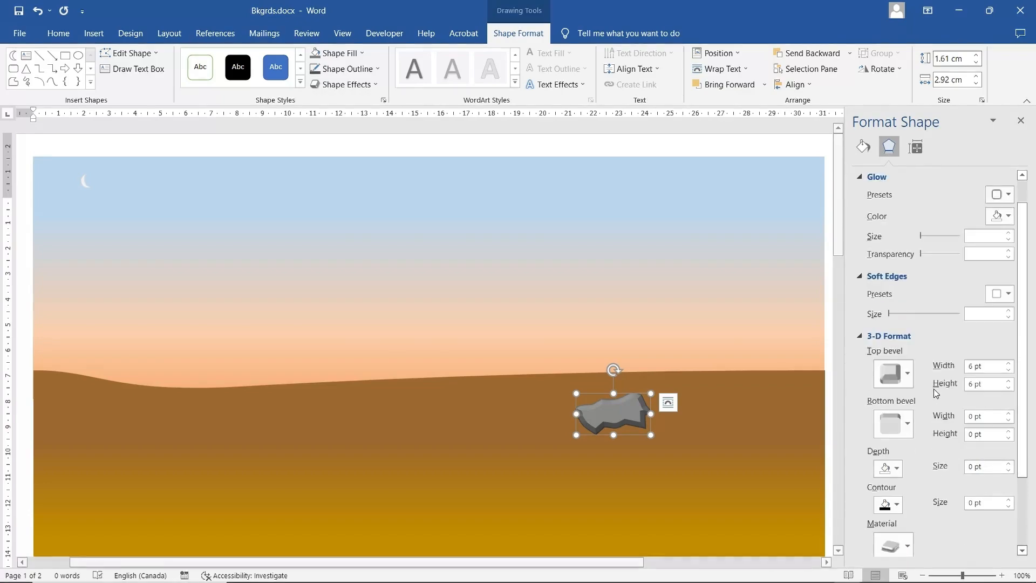
pyautogui.scroll(-1, 936, 392)
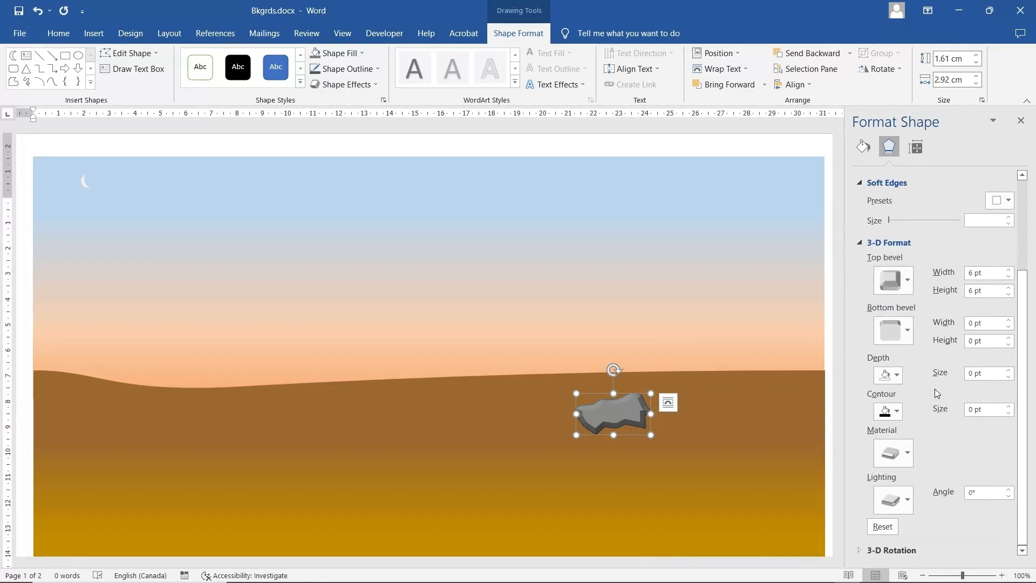
pyautogui.click(1008, 370)
pyautogui.click(1008, 370)
# Step: Tilt the rock in 3-D by setting its Y rotation to 310°
pyautogui.click(892, 549)
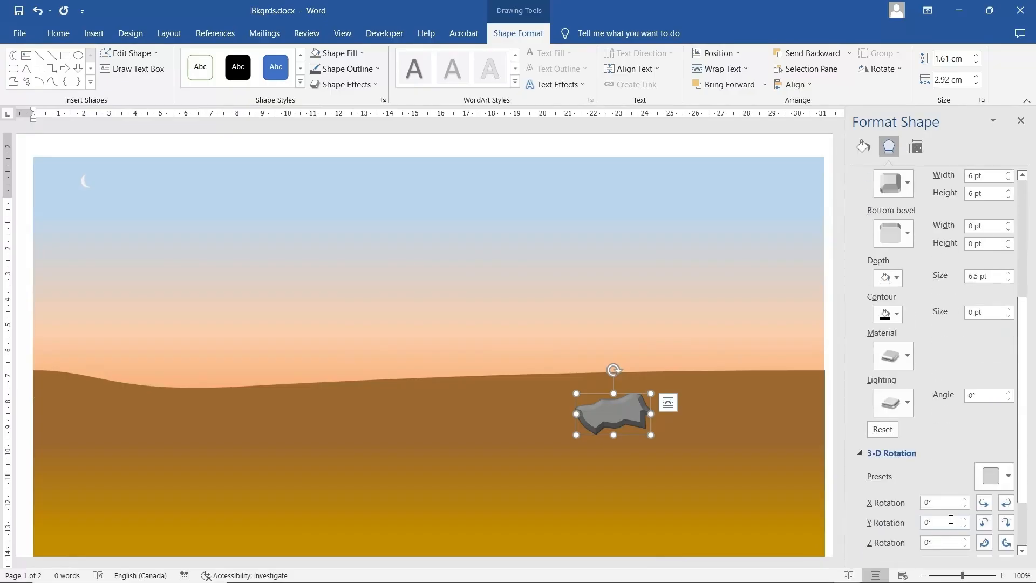
pyautogui.click(1006, 448)
pyautogui.click(1006, 448)
pyautogui.click(1006, 448)
pyautogui.click(1007, 448)
pyautogui.click(1007, 448)
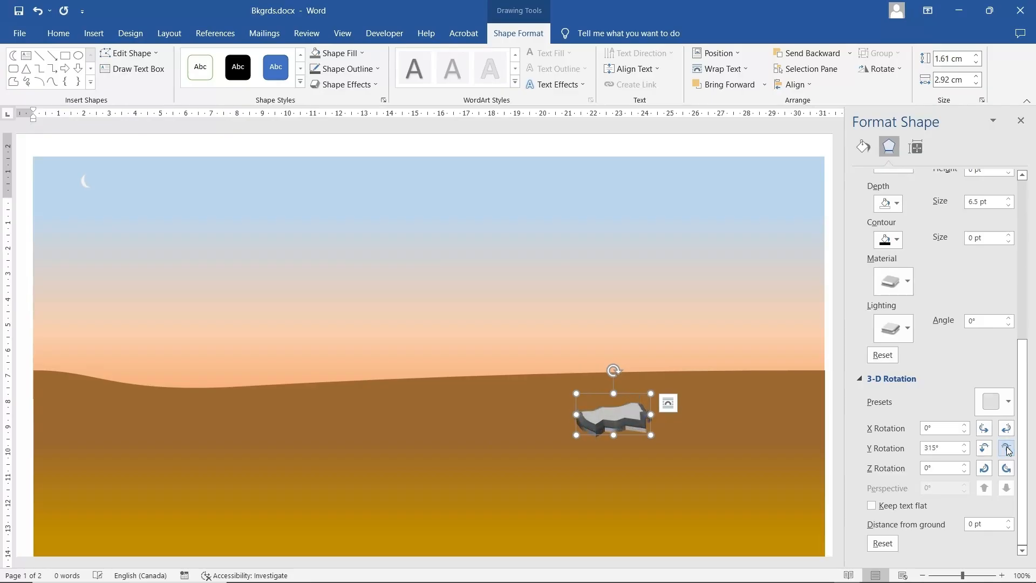
pyautogui.click(1007, 448)
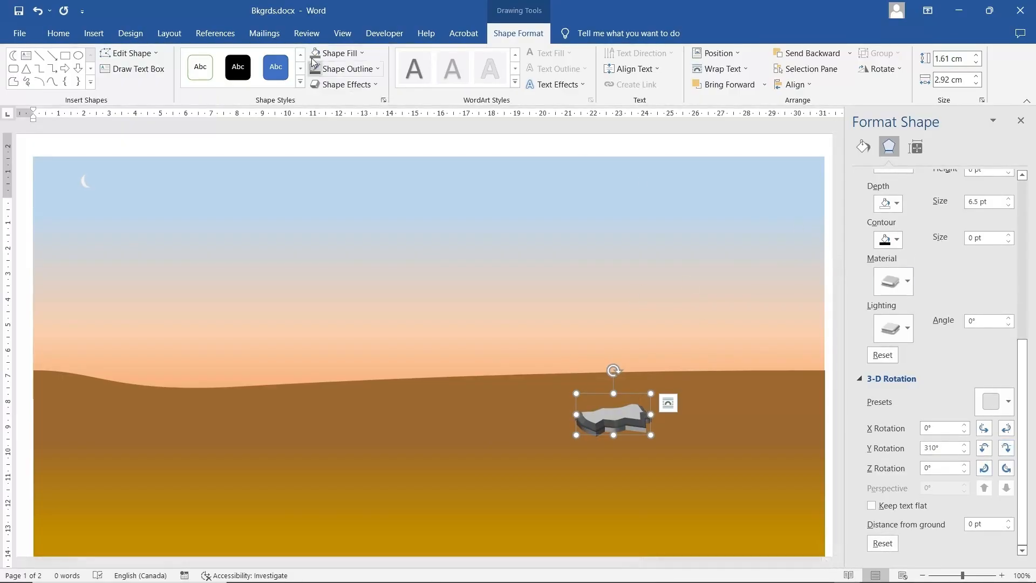
# Step: Remove the rock's outline and set its 3-D depth color to Black, Text 1, Lighter 15%
pyautogui.click(348, 68)
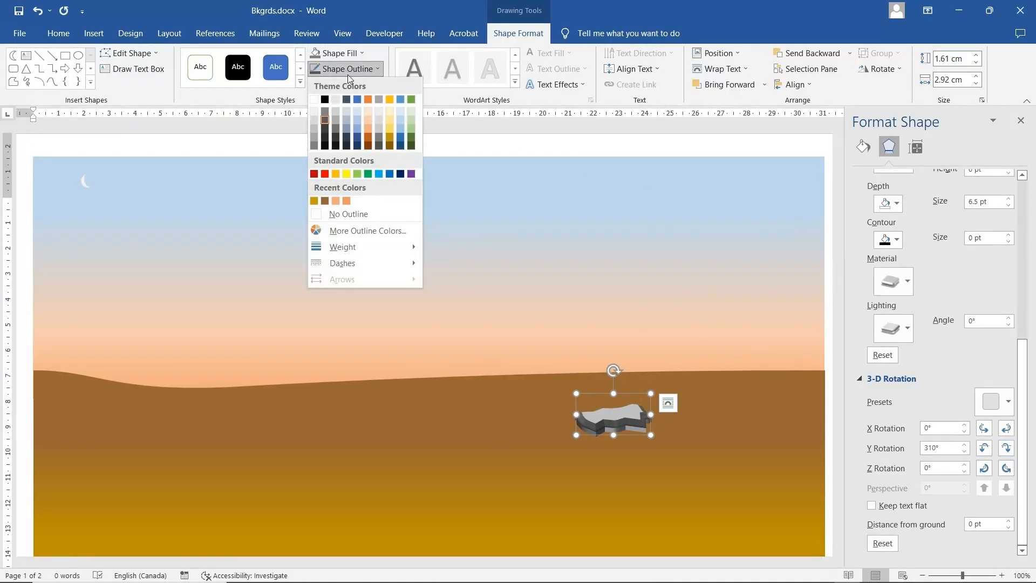
pyautogui.click(364, 214)
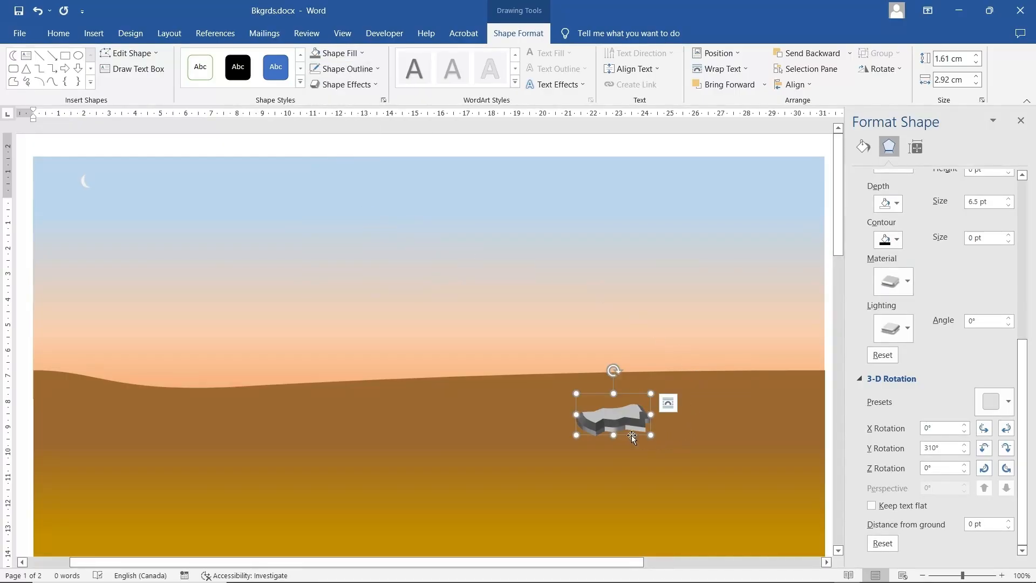
pyautogui.scroll(1, 923, 237)
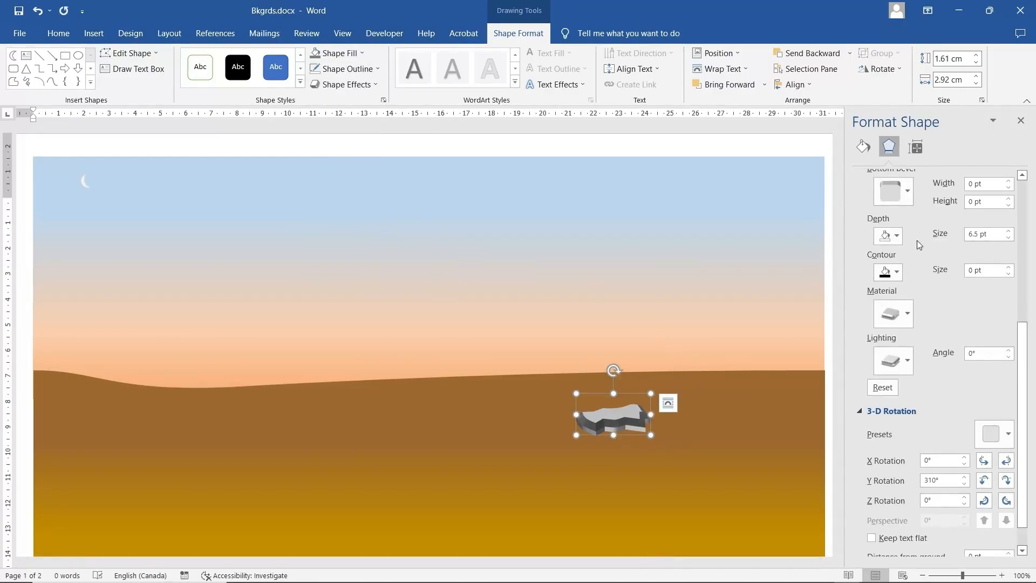
pyautogui.click(898, 234)
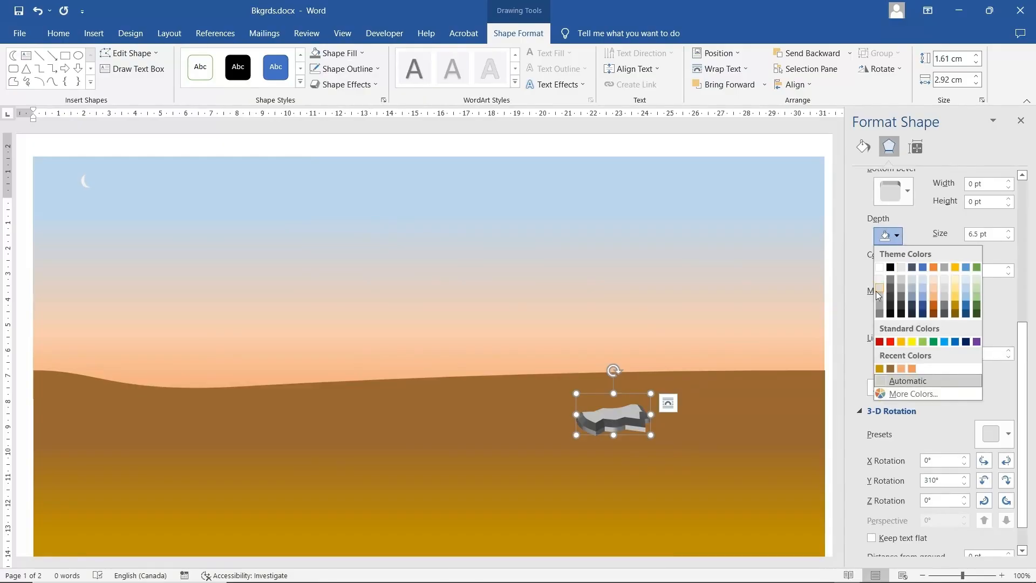
pyautogui.scroll(2, 876, 291)
pyautogui.click(892, 361)
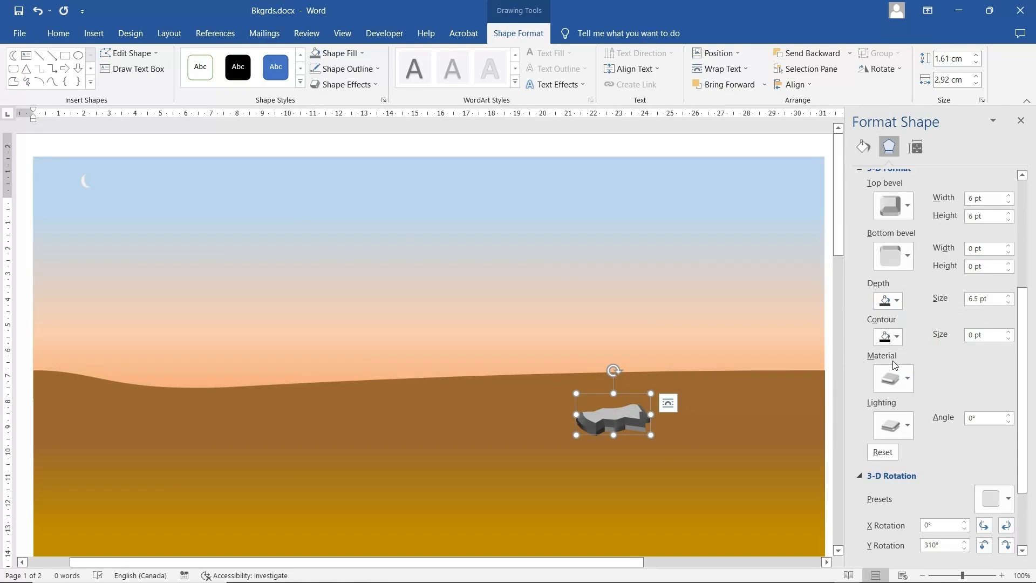
pyautogui.click(898, 301)
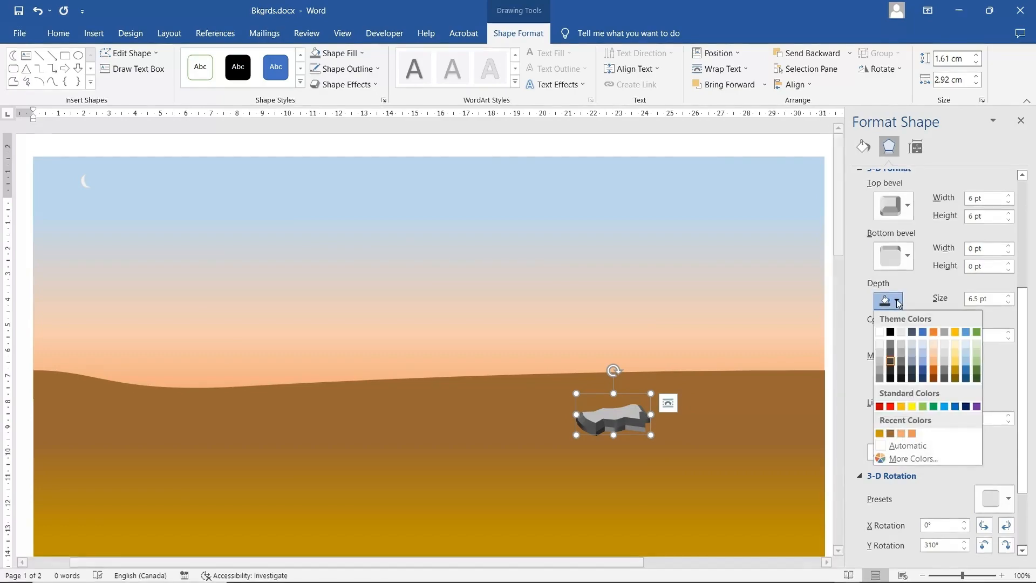
pyautogui.click(894, 369)
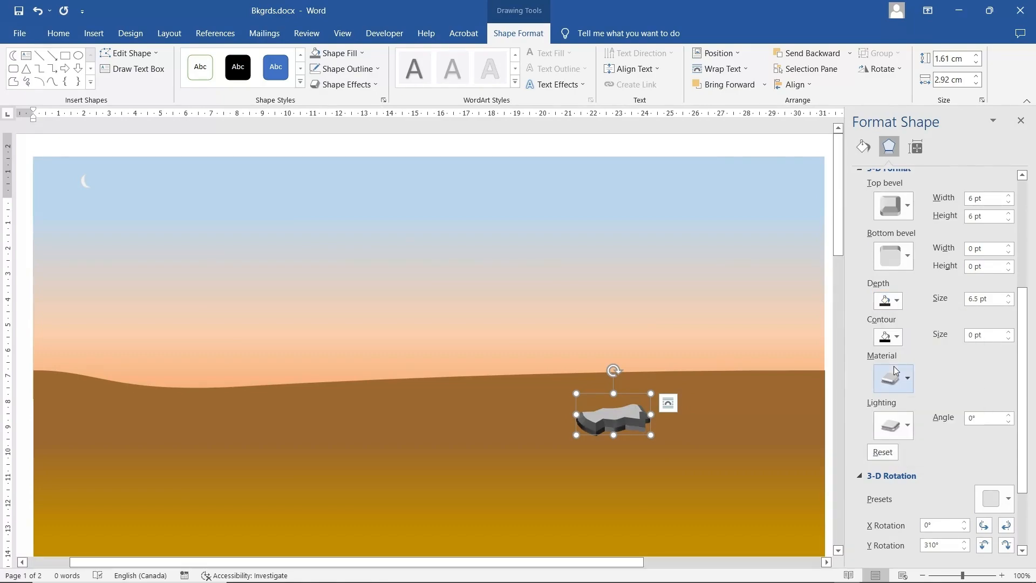
# Step: Set the rock's 3-D lighting angle to 30°
pyautogui.click(1008, 415)
pyautogui.click(1008, 415)
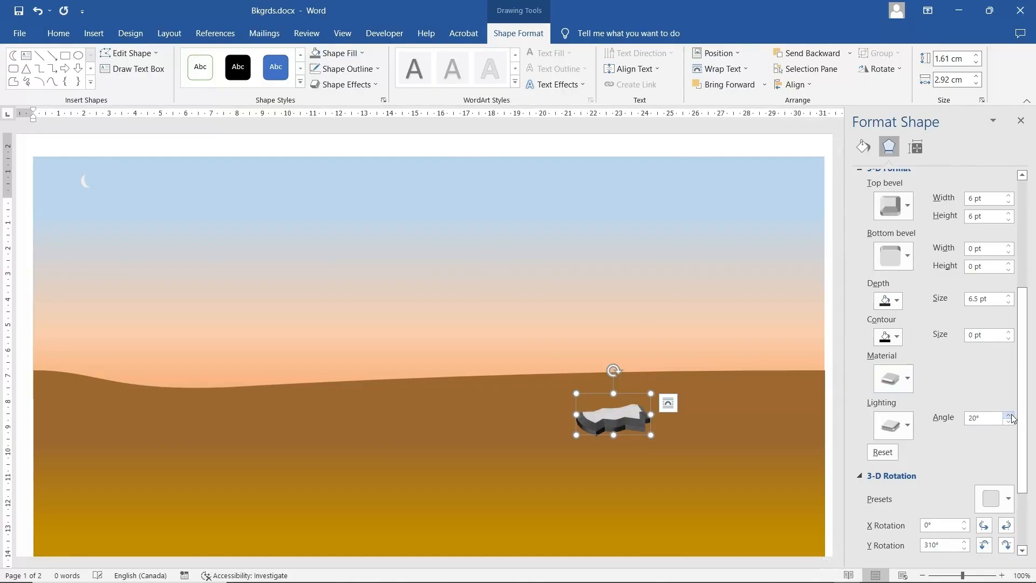
pyautogui.click(1009, 416)
# Step: Move the rock toward the right end of the ground and shrink it to about 2.59 cm wide and 1.46 cm high
pyautogui.moveTo(615, 420); pyautogui.dragTo(719, 415)
pyautogui.moveTo(755, 385)
pyautogui.mouseDown()
pyautogui.moveTo(769, 382)
pyautogui.moveTo(748, 385)
pyautogui.mouseUp()
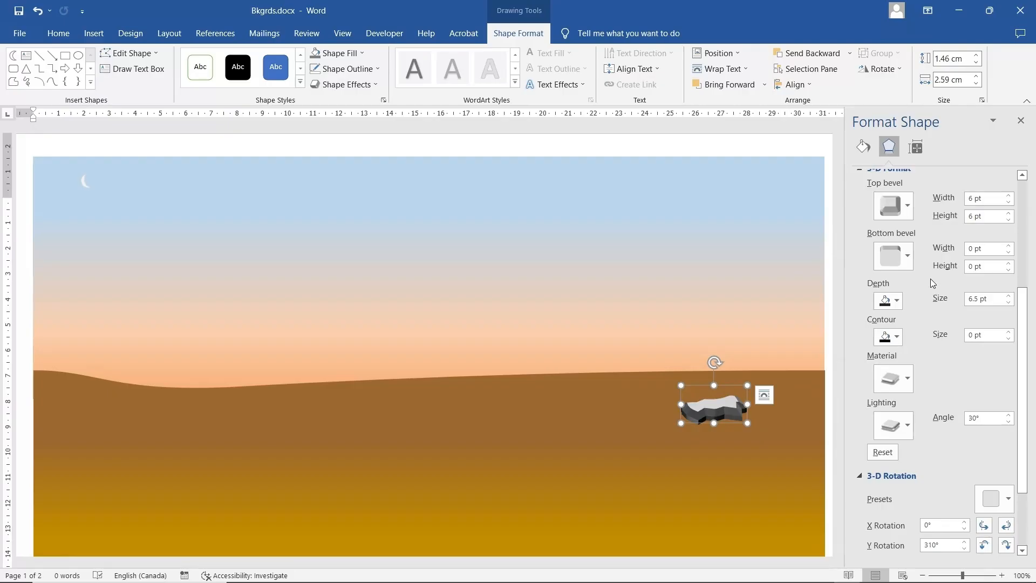
# Step: Set the rock's top bevel width to 7 pt and its surface material to the standard Matte
pyautogui.scroll(1, 930, 278)
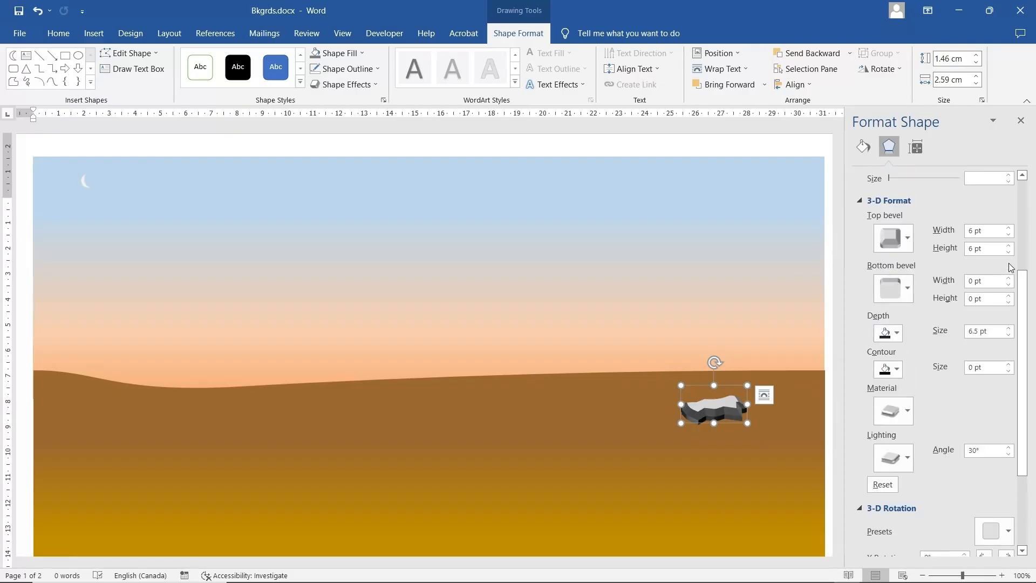
pyautogui.click(1008, 228)
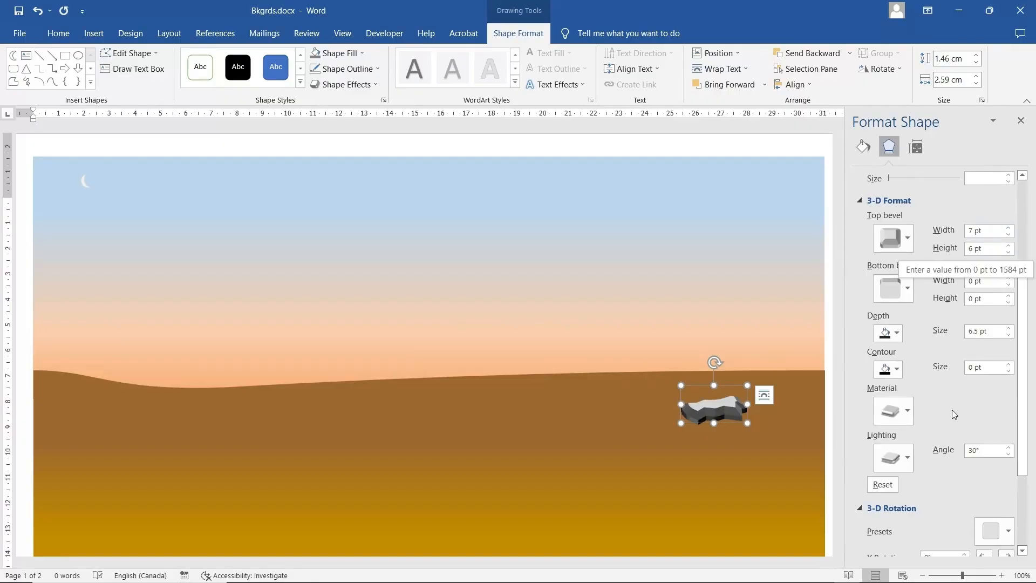
pyautogui.click(908, 412)
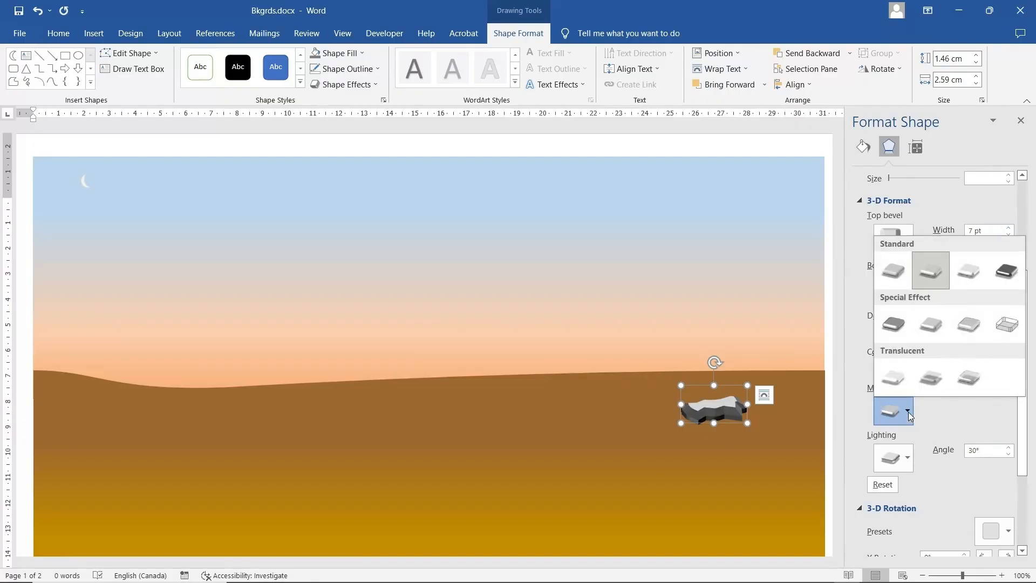
pyautogui.click(971, 275)
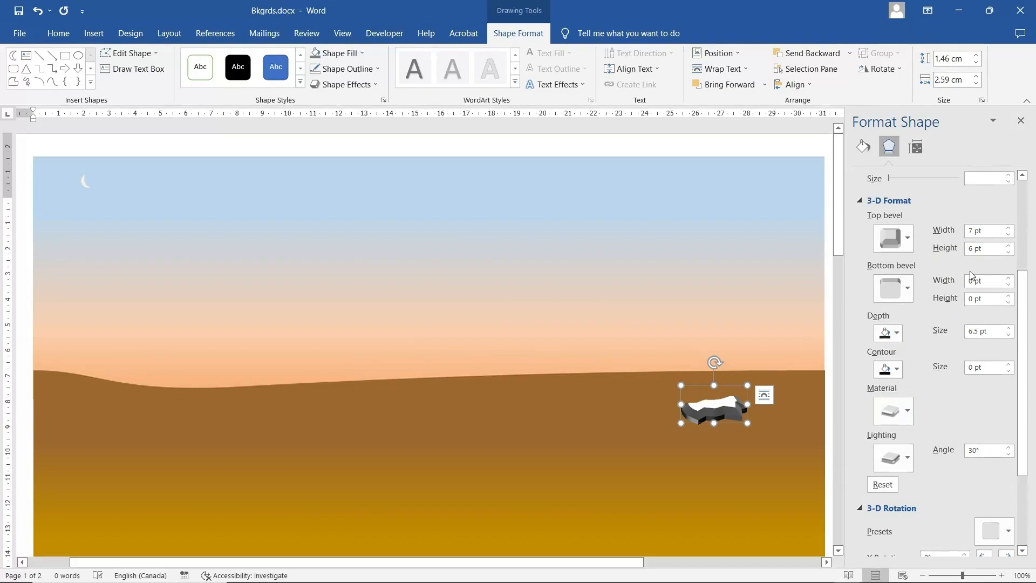
pyautogui.click(893, 411)
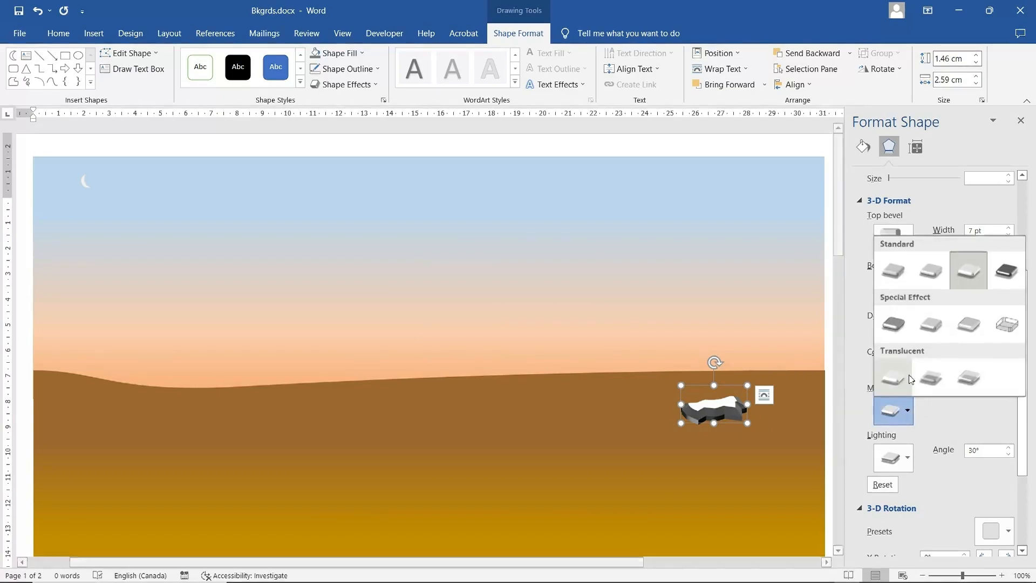
pyautogui.click(894, 278)
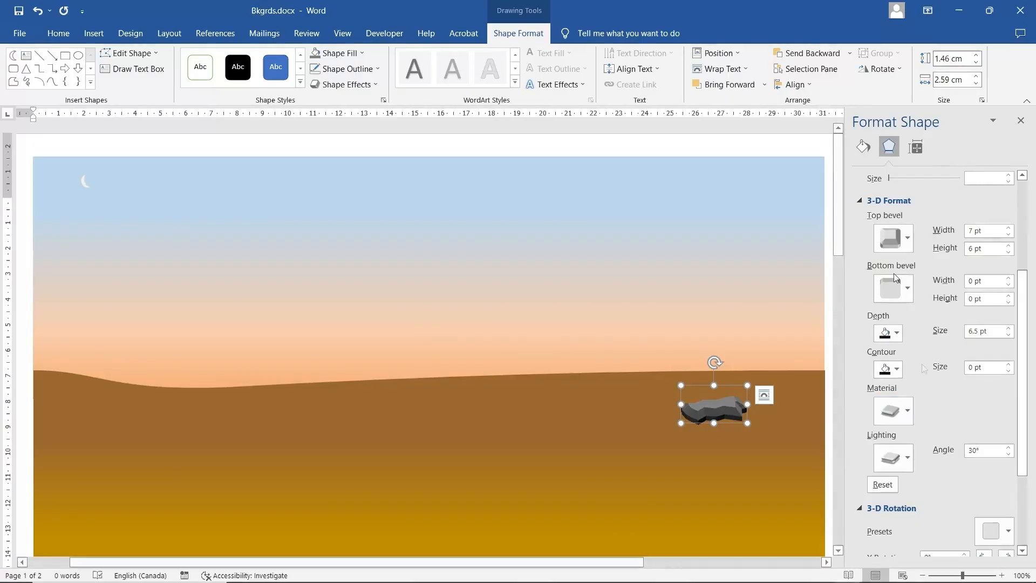
# Step: Apply an outer shadow to the rock and move it just below the horizon near the ground's right end
pyautogui.click(356, 86)
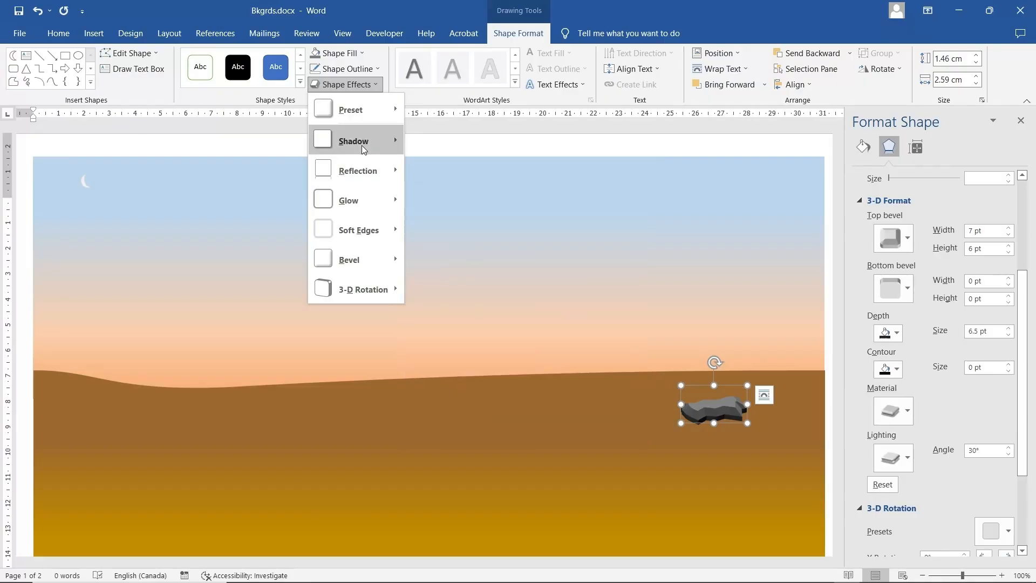
pyautogui.moveTo(384, 145)
pyautogui.click(424, 209)
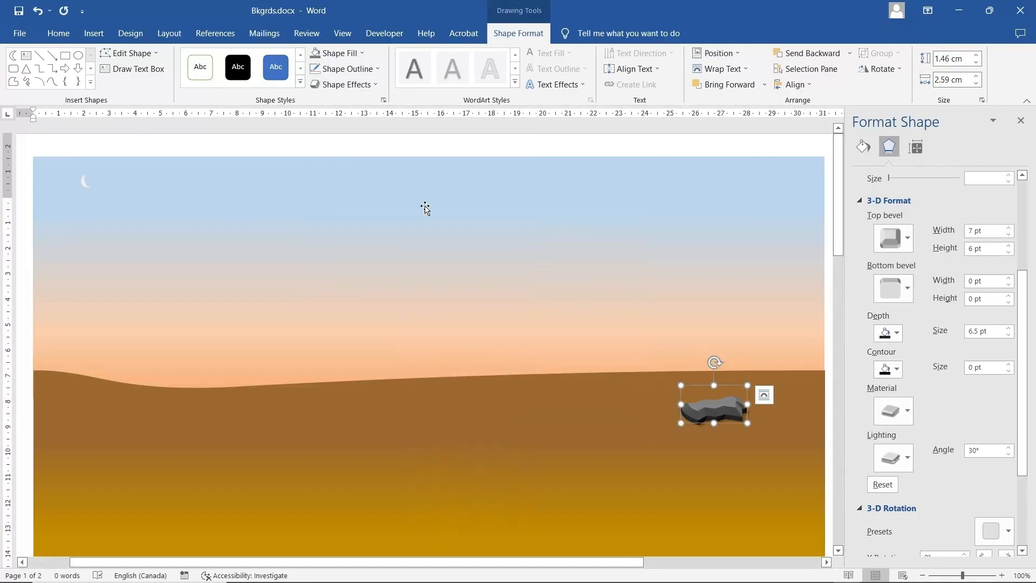
pyautogui.click(668, 456)
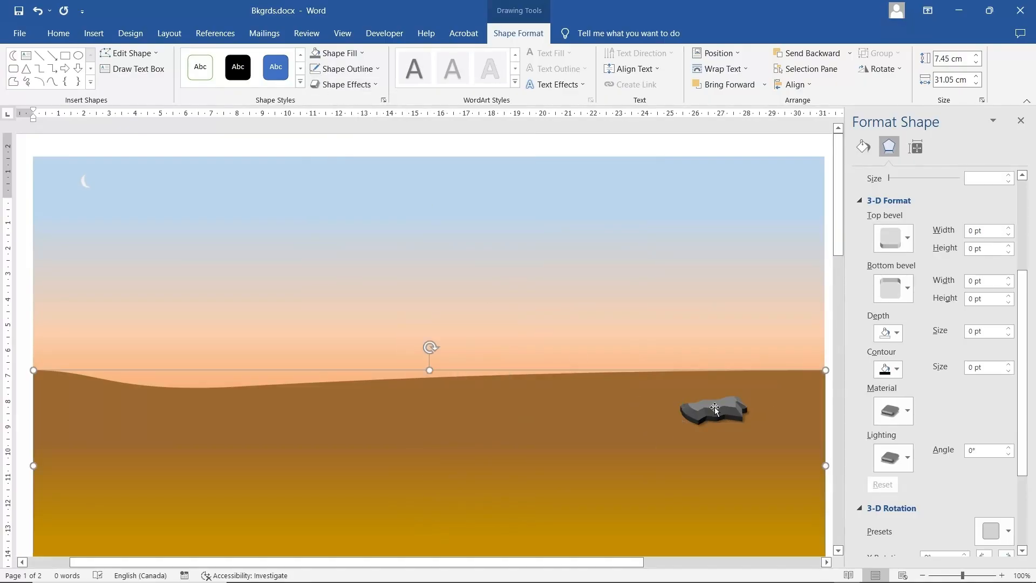
pyautogui.moveTo(715, 407); pyautogui.dragTo(761, 384)
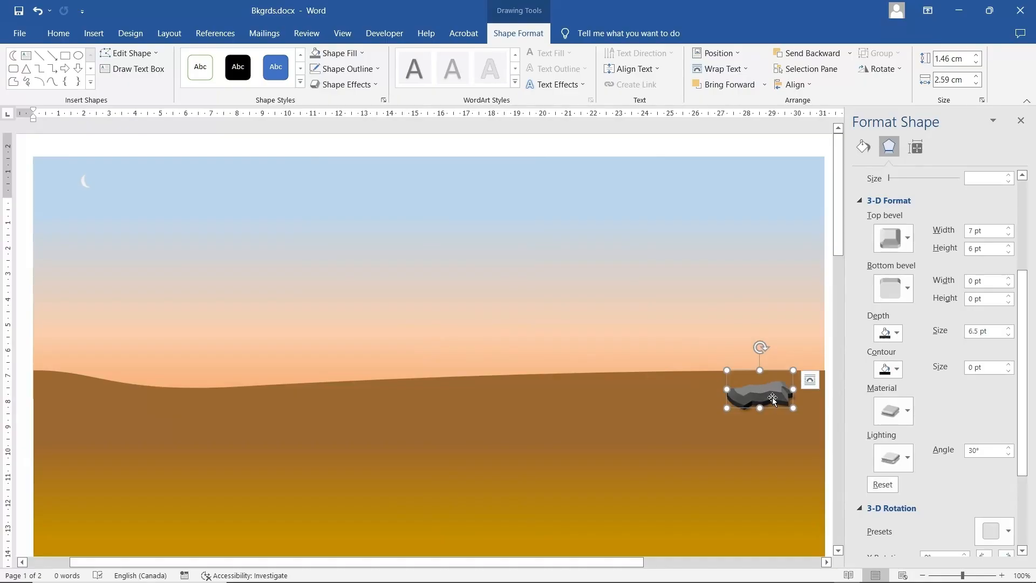
# Step: Duplicate the rock, place the copy just below and left of the original, set its depth to 0 pt and its width to about 2.28 cm
pyautogui.rightClick(765, 399)
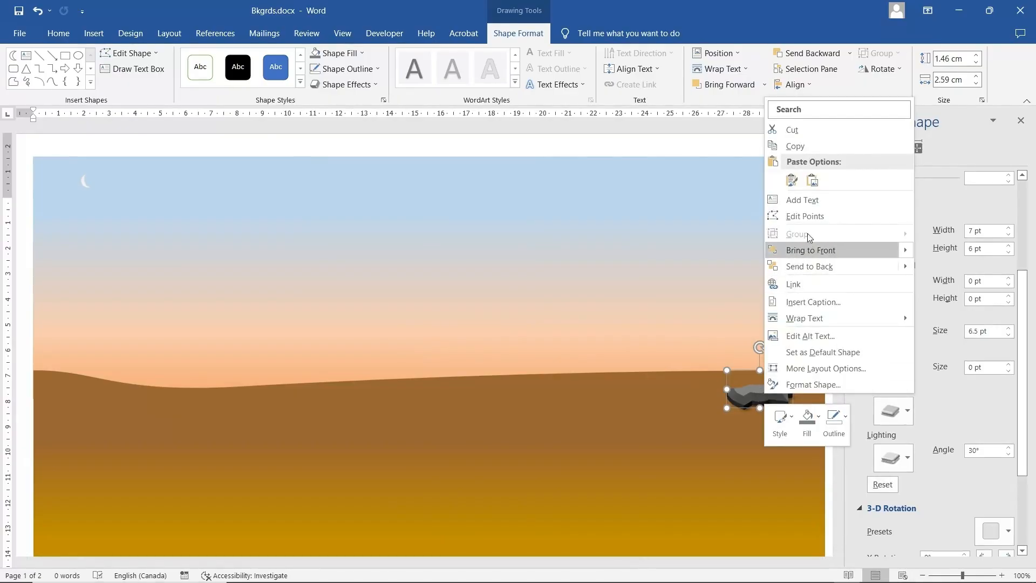
pyautogui.click(797, 147)
pyautogui.rightClick(611, 405)
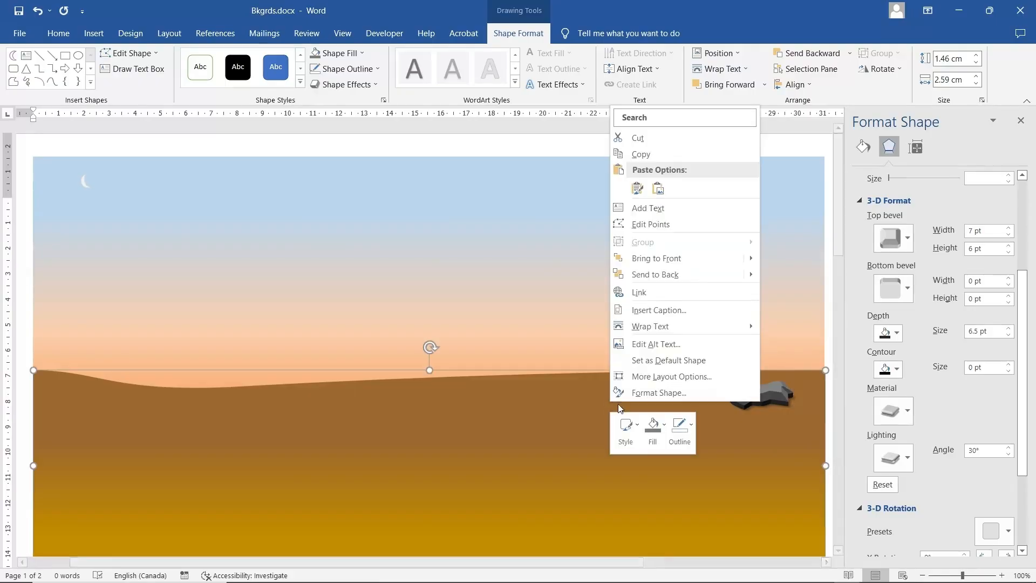
pyautogui.click(638, 189)
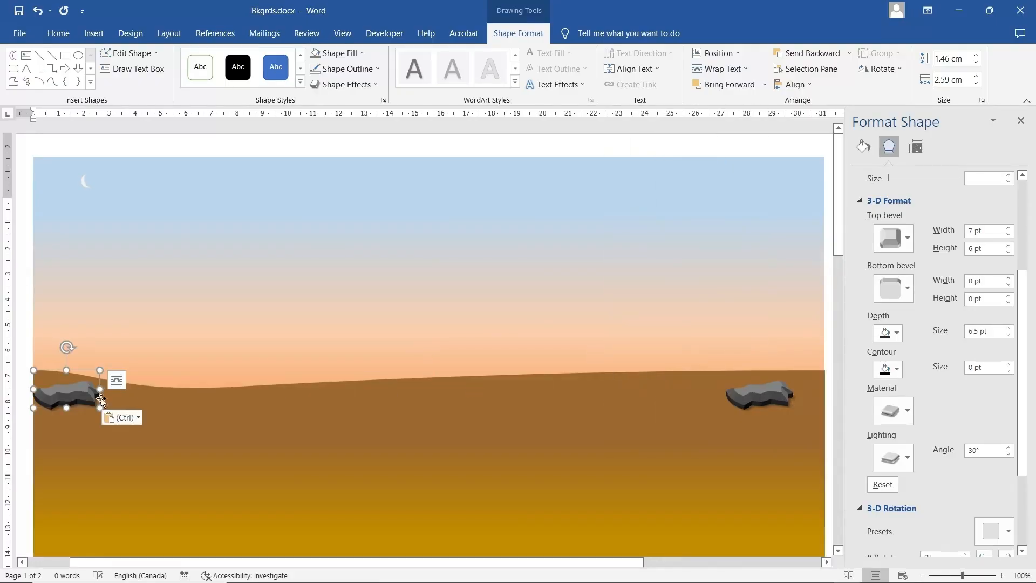
pyautogui.moveTo(67, 388); pyautogui.dragTo(702, 439)
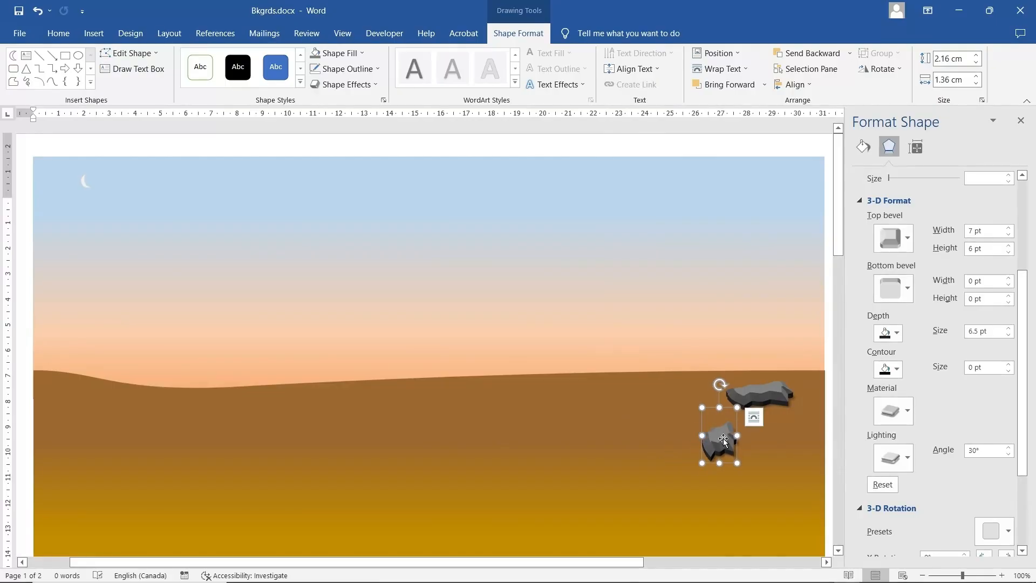
pyautogui.click(1009, 335)
pyautogui.click(1008, 335)
pyautogui.moveTo(737, 435); pyautogui.dragTo(713, 414)
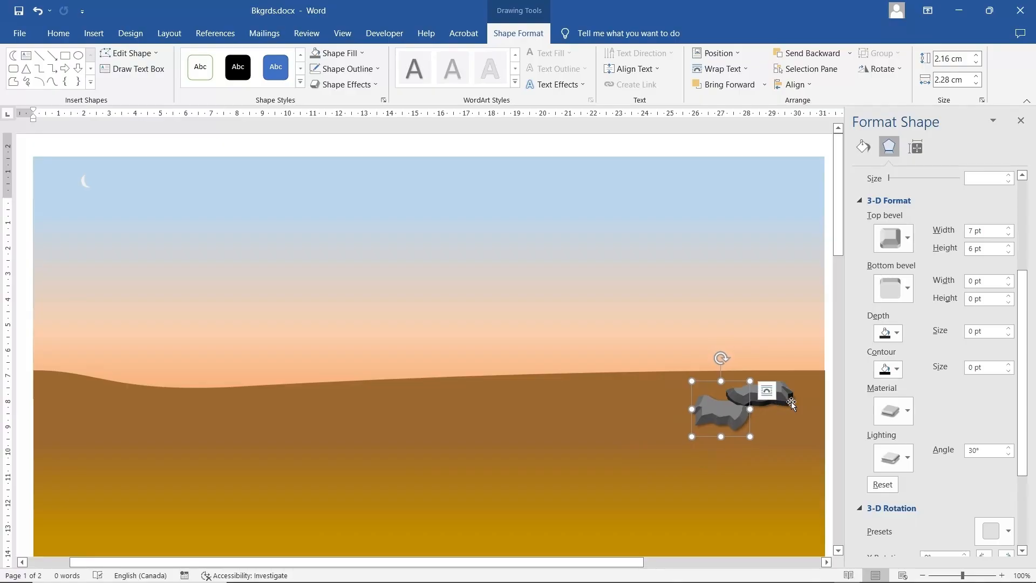
# Step: Reduce the 3-D depth of the original rock nearest the horizon
pyautogui.click(788, 401)
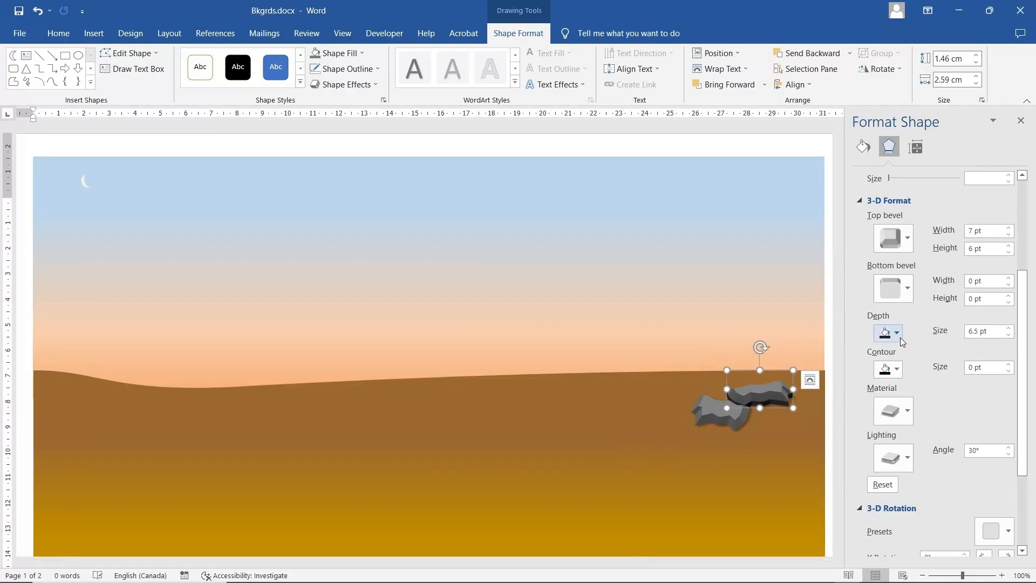
pyautogui.click(1008, 334)
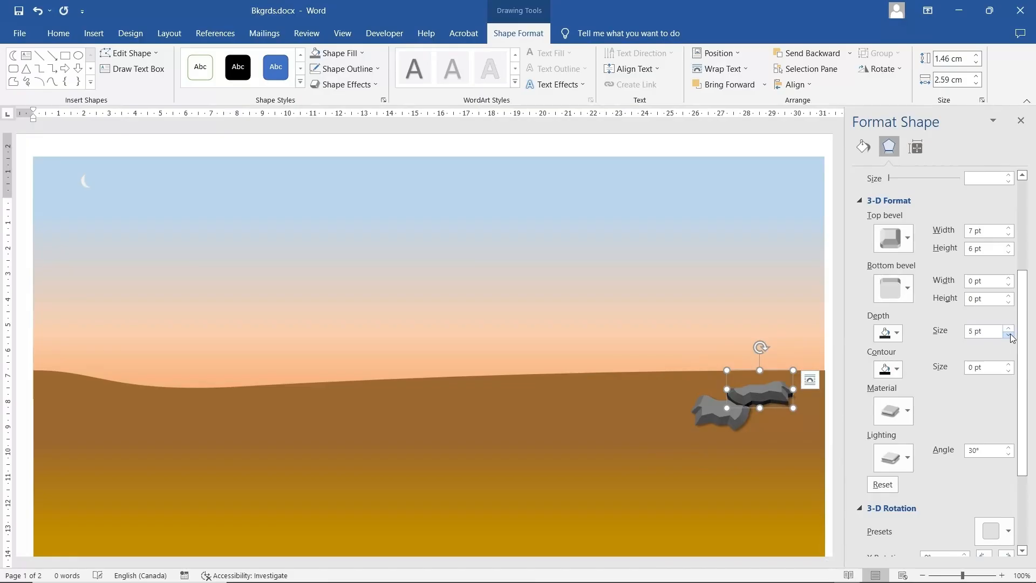
pyautogui.click(1008, 334)
pyautogui.click(1008, 334)
pyautogui.click(1008, 334)
# Step: Set the second rock's 3-D depth to 1 pt and its Y rotation to 295°
pyautogui.click(711, 422)
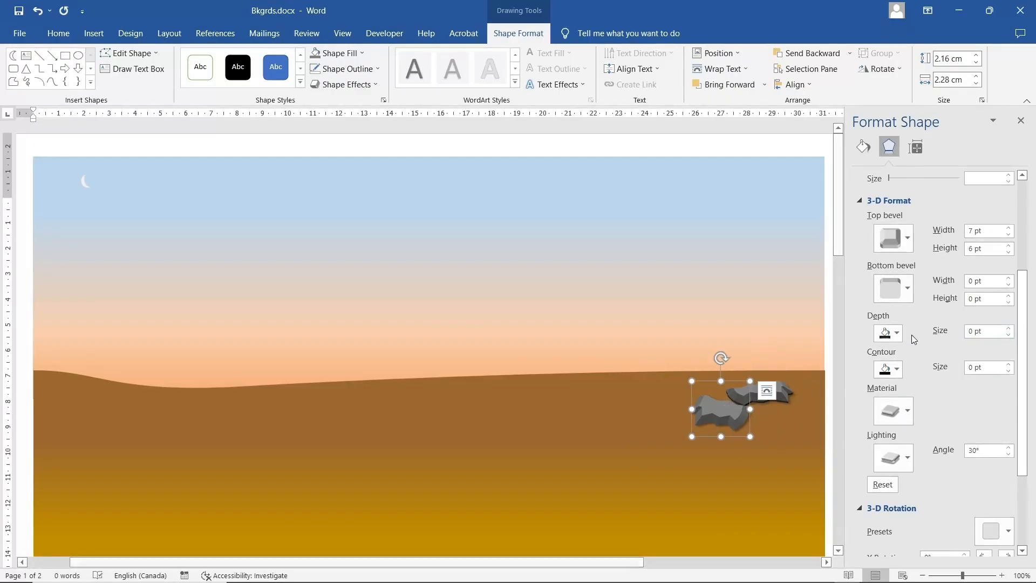
pyautogui.click(1008, 327)
pyautogui.scroll(-3, 994, 507)
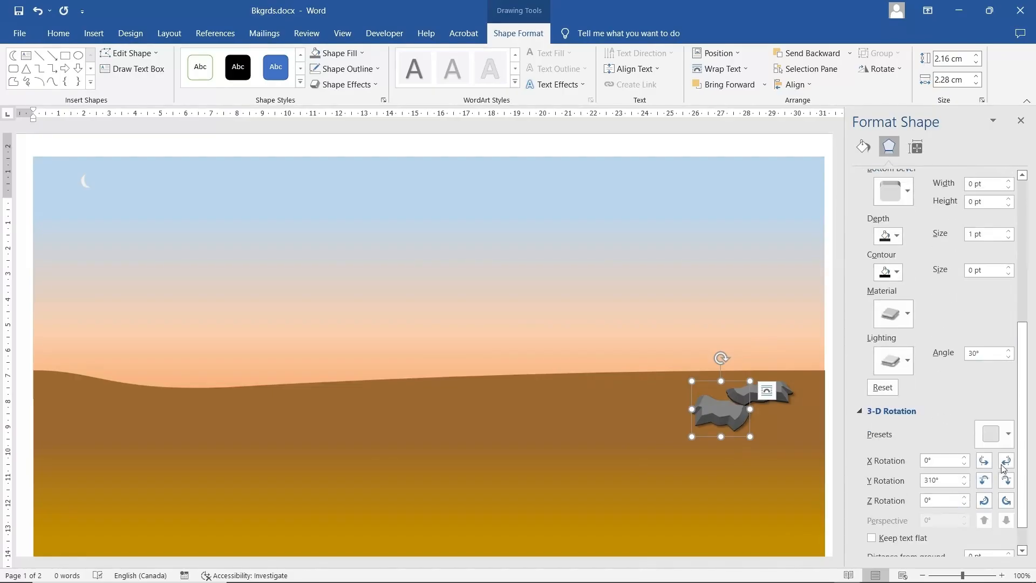
pyautogui.click(1007, 481)
pyautogui.click(1008, 481)
pyautogui.click(1008, 480)
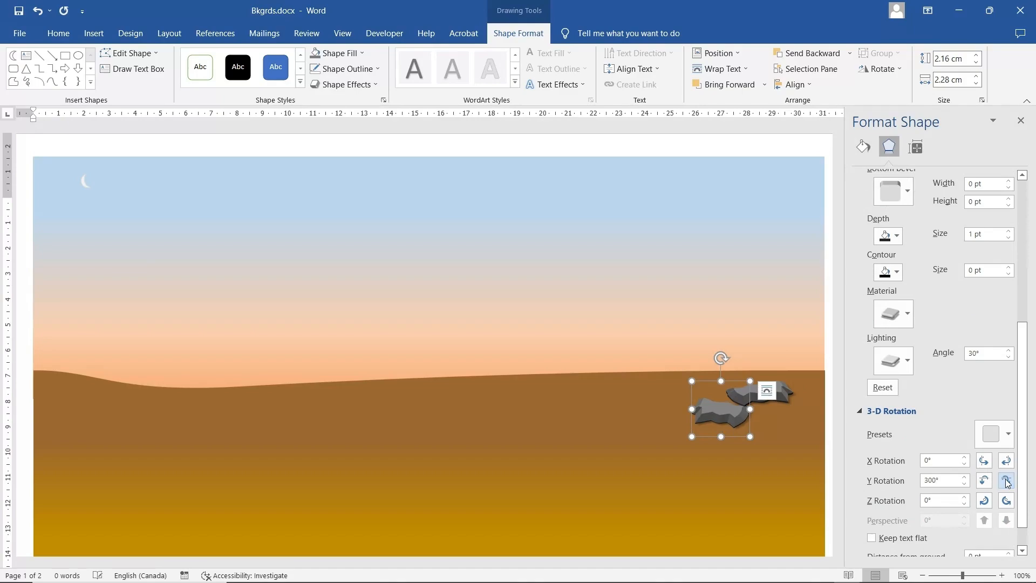
# Step: Paste a third rock and move it onto the middle of the ground
pyautogui.rightClick(508, 415)
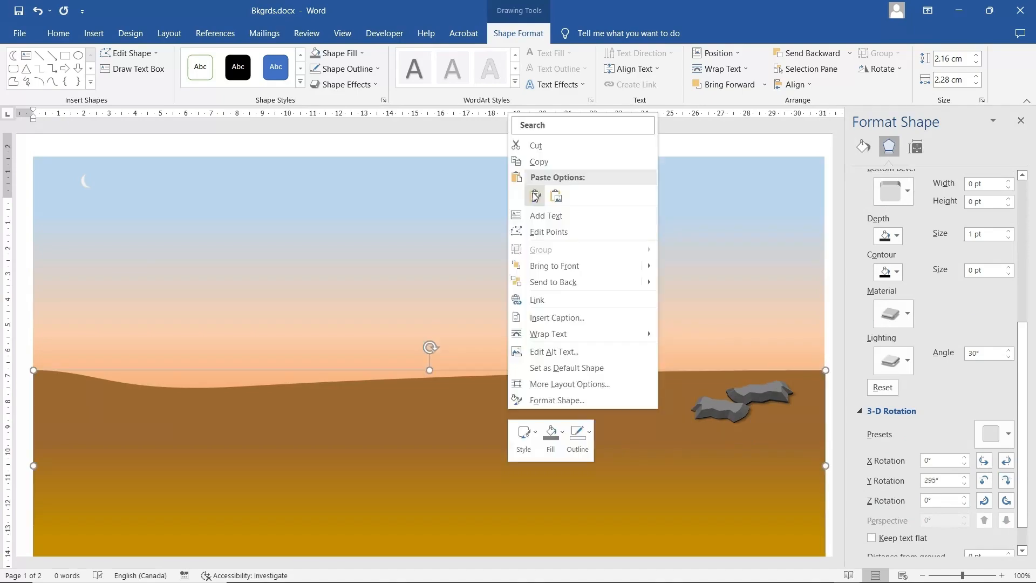
pyautogui.click(537, 196)
pyautogui.moveTo(75, 404); pyautogui.dragTo(539, 432)
# Step: Edit the third rock's points, deleting outline points to give it a smaller, simpler shape
pyautogui.rightClick(537, 440)
pyautogui.click(575, 259)
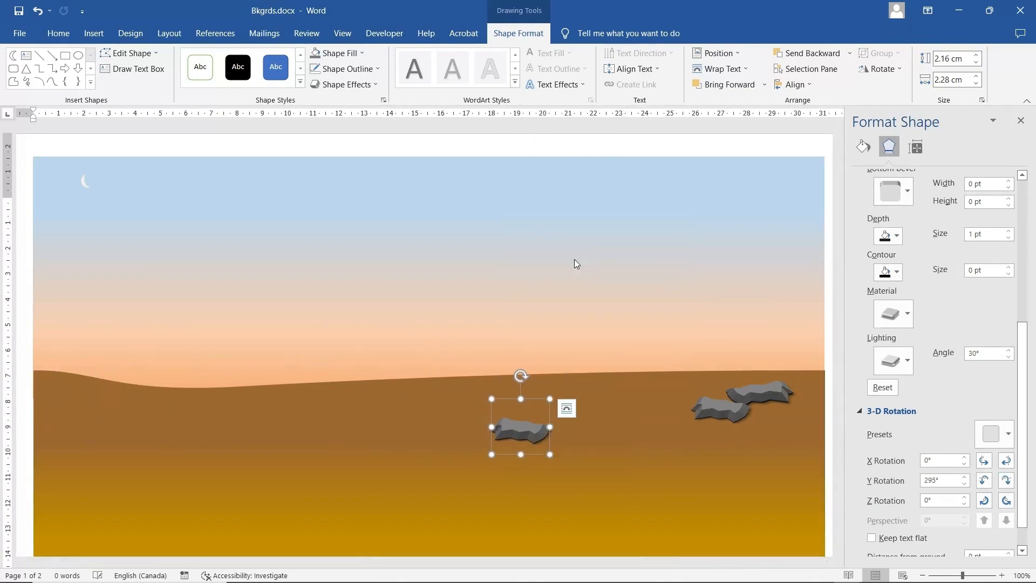
pyautogui.rightClick(530, 406)
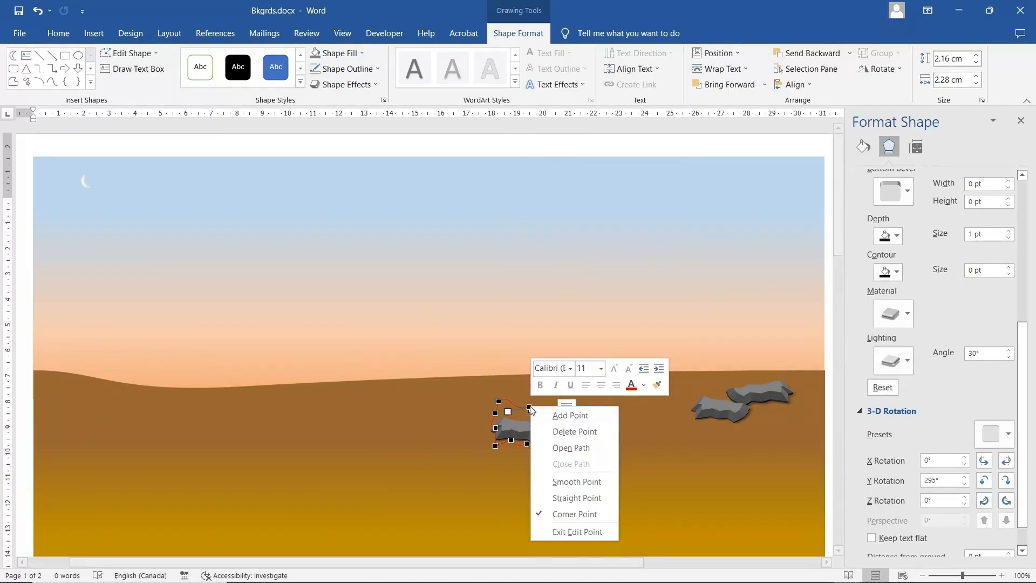
pyautogui.click(564, 432)
pyautogui.rightClick(547, 432)
pyautogui.click(577, 455)
pyautogui.click(529, 434)
pyautogui.click(530, 433)
# Step: Narrow and rotate the small third rock, and move it below the other rocks near the ground's right end
pyautogui.moveTo(538, 428); pyautogui.dragTo(516, 428)
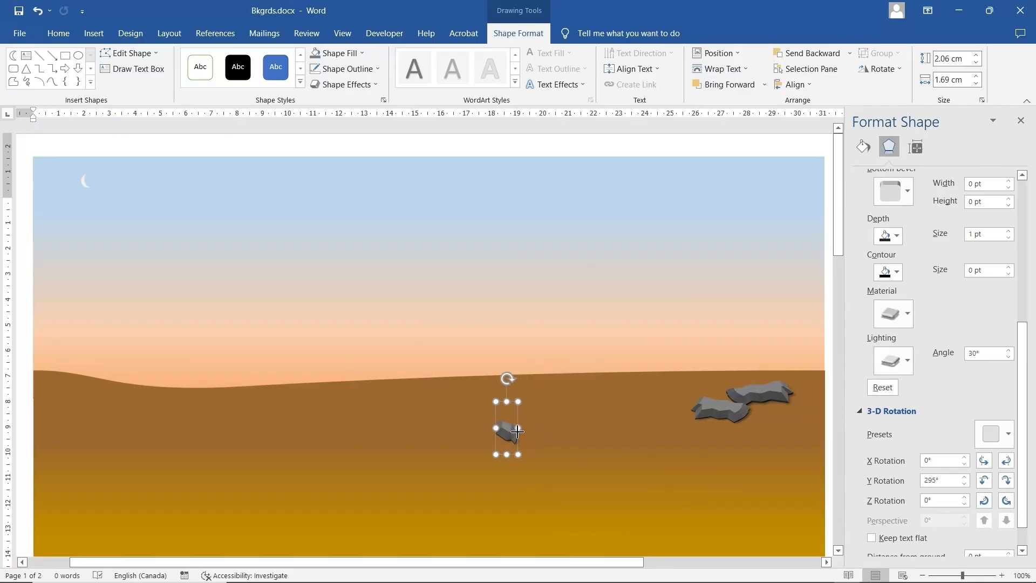
pyautogui.moveTo(508, 378); pyautogui.dragTo(476, 389)
pyautogui.moveTo(509, 430); pyautogui.dragTo(790, 418)
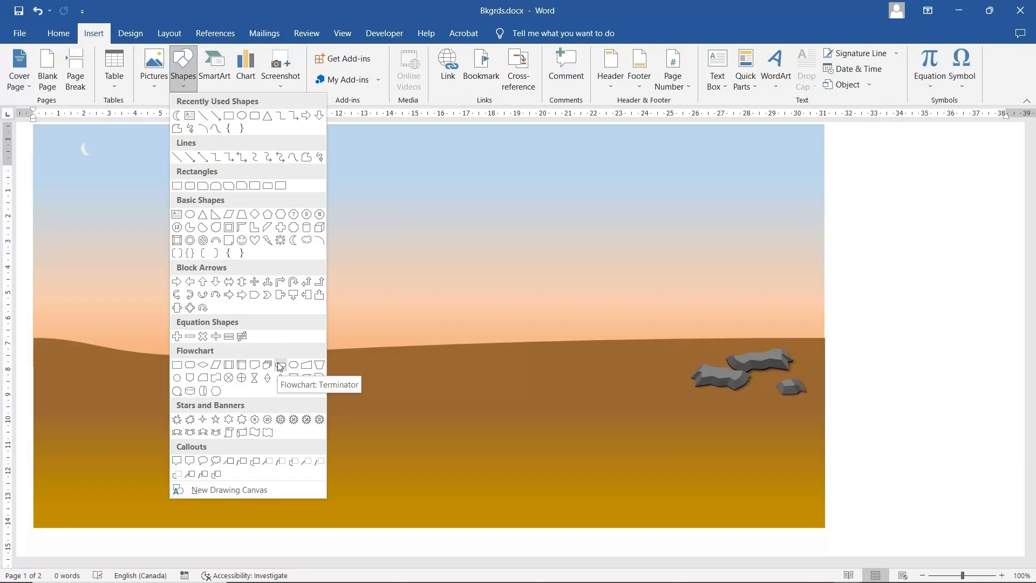
# Step: Draw a thin vertical Flowchart: Terminator about 0.13 cm wide and 1.08 cm high above the horizon, filled with the theme green
pyautogui.click(280, 367)
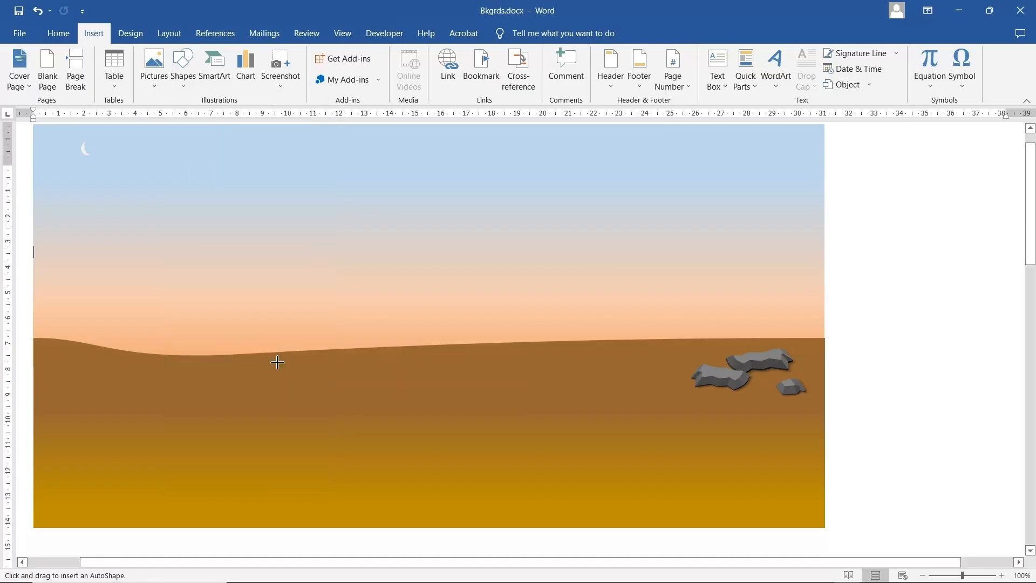
pyautogui.moveTo(337, 301); pyautogui.dragTo(338, 329)
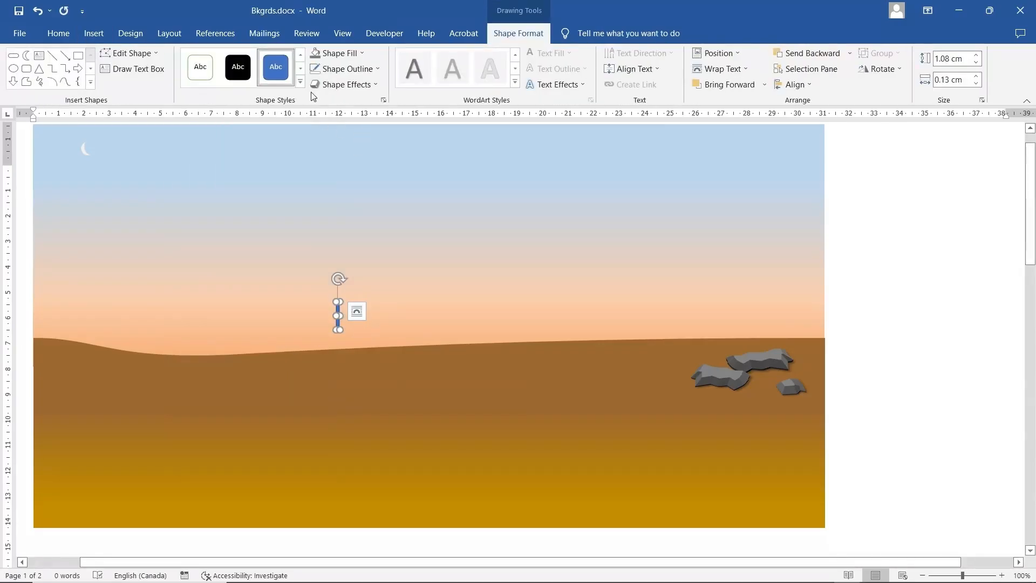
pyautogui.click(343, 55)
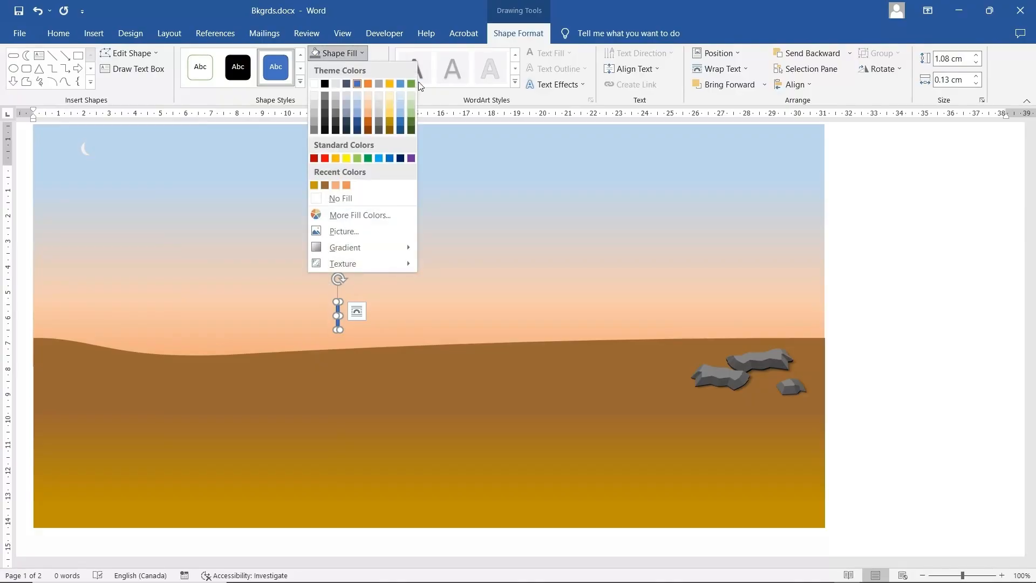
pyautogui.click(412, 84)
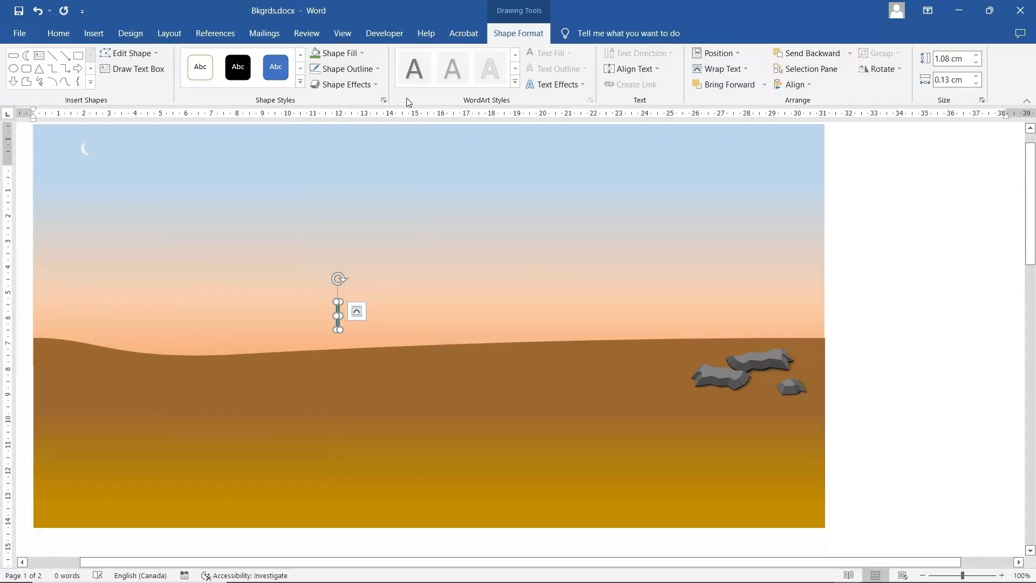
# Step: Duplicate the green bar and arrange the pieces as a cactus with a taller central trunk between two side arms
pyautogui.rightClick(337, 313)
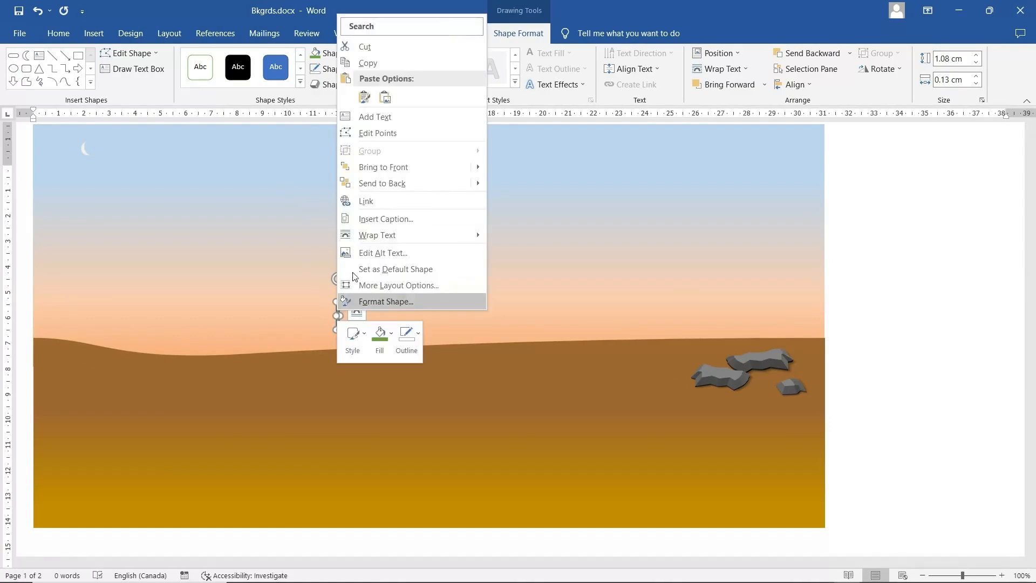
pyautogui.click(367, 64)
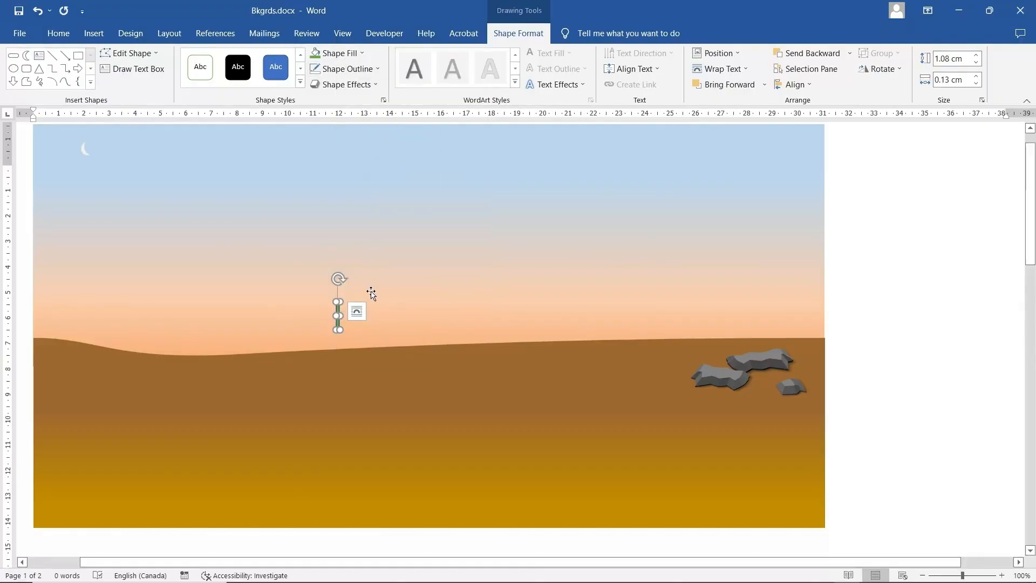
pyautogui.rightClick(376, 279)
pyautogui.click(402, 360)
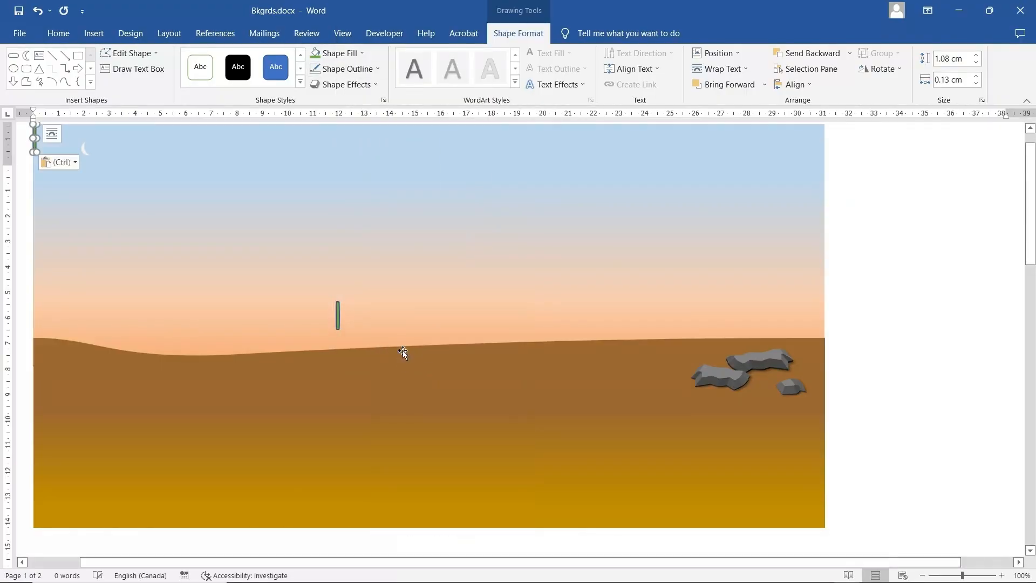
pyautogui.click(339, 339)
pyautogui.moveTo(47, 147); pyautogui.dragTo(347, 312)
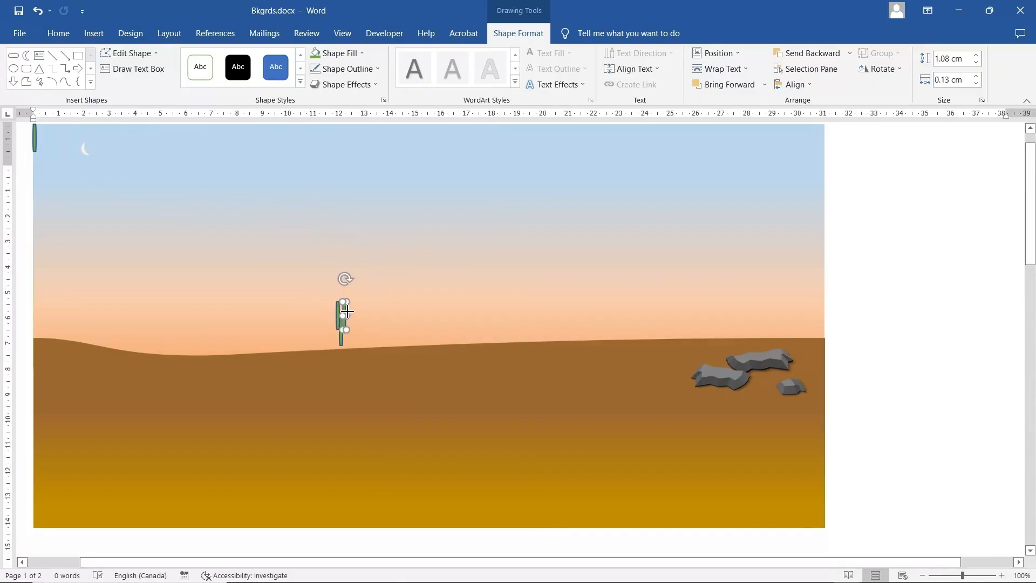
# Step: Give all three cactus bars a dark green outline with a ¼ pt weight
pyautogui.click(341, 338)
pyautogui.keyDown('shift'); pyautogui.click(334, 312); pyautogui.keyUp('shift')
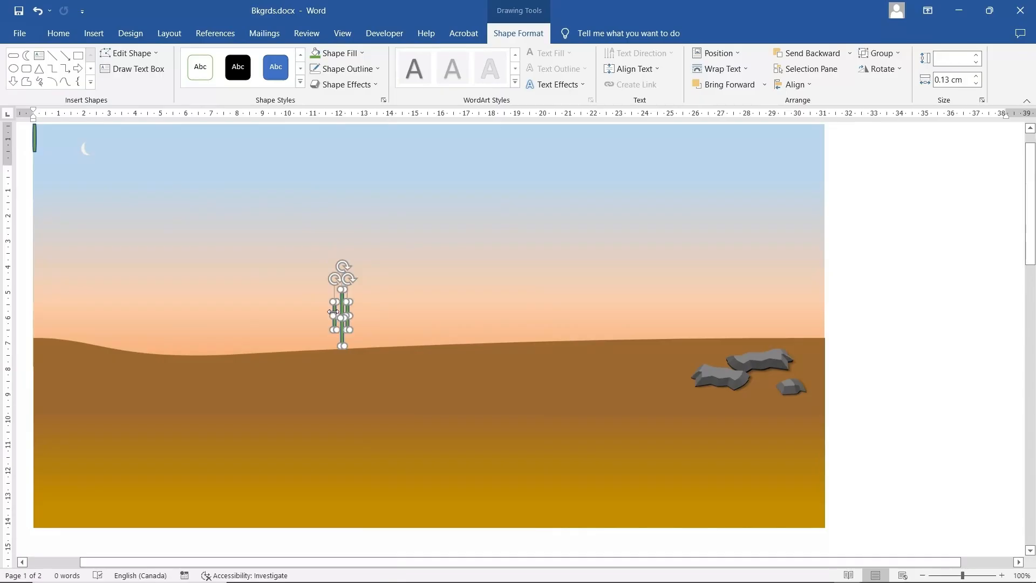
pyautogui.click(350, 74)
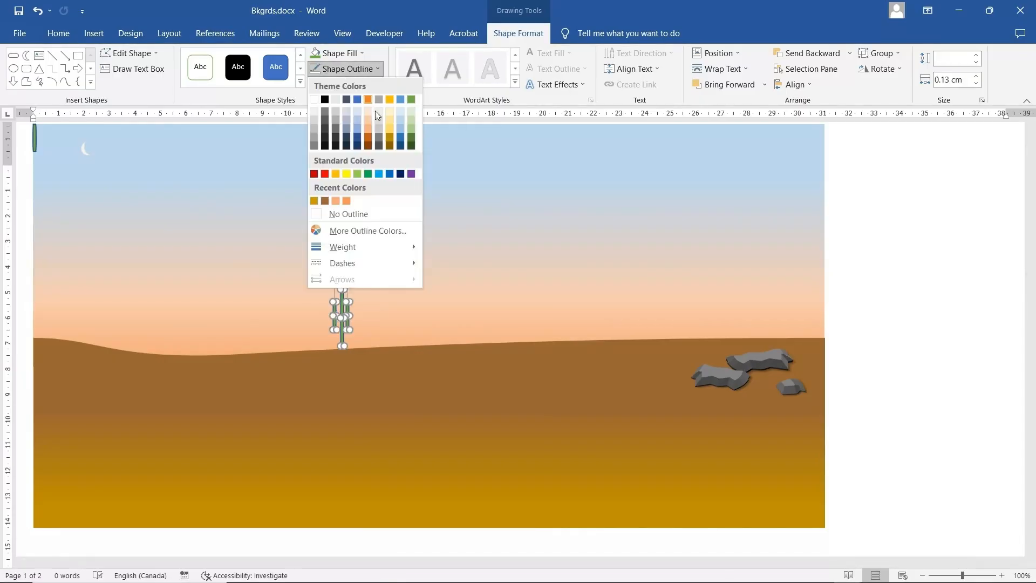
pyautogui.click(411, 146)
pyautogui.click(345, 68)
pyautogui.moveTo(345, 246)
pyautogui.click(468, 249)
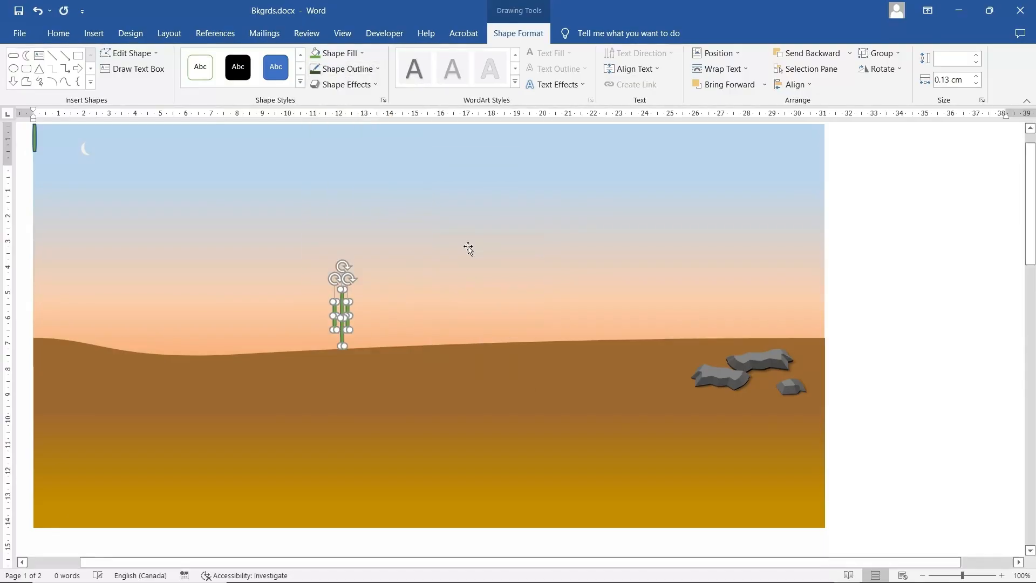
# Step: Add an upside-down Block Arc about 0.78 cm wide and 0.59 cm high, joining the lower ends of the cactus arms
pyautogui.click(176, 225)
pyautogui.click(93, 34)
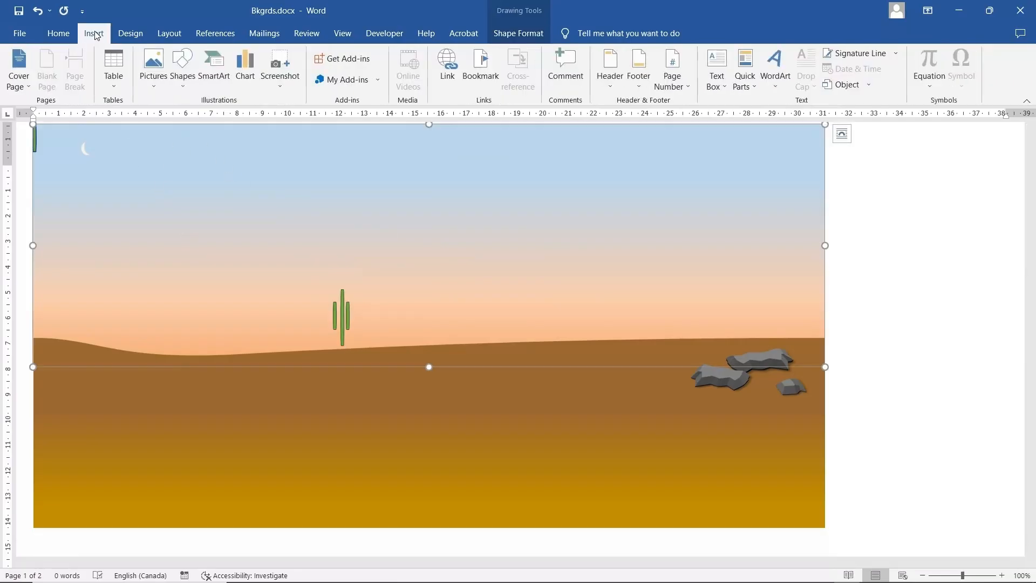
pyautogui.click(183, 66)
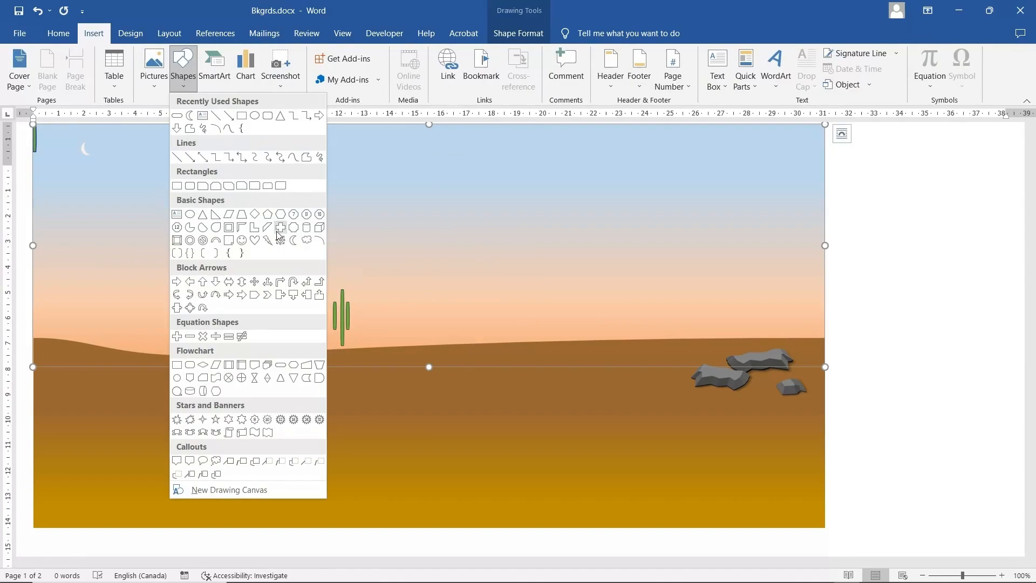
pyautogui.click(215, 243)
pyautogui.moveTo(241, 260); pyautogui.dragTo(263, 280)
pyautogui.moveTo(252, 258); pyautogui.dragTo(335, 331)
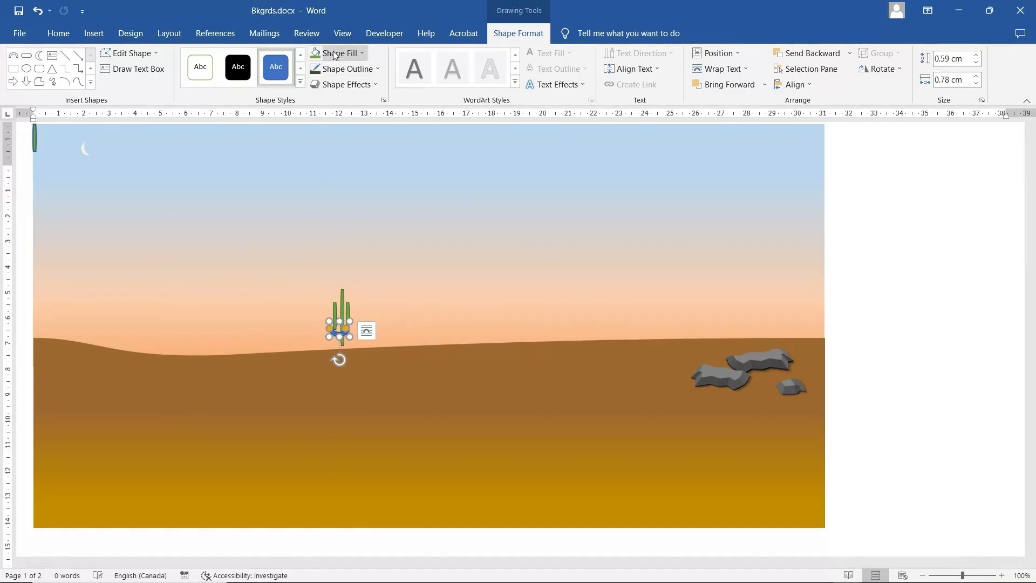
# Step: Fill the cactus arc with the theme green and give it a ¼ pt dark green outline
pyautogui.click(362, 53)
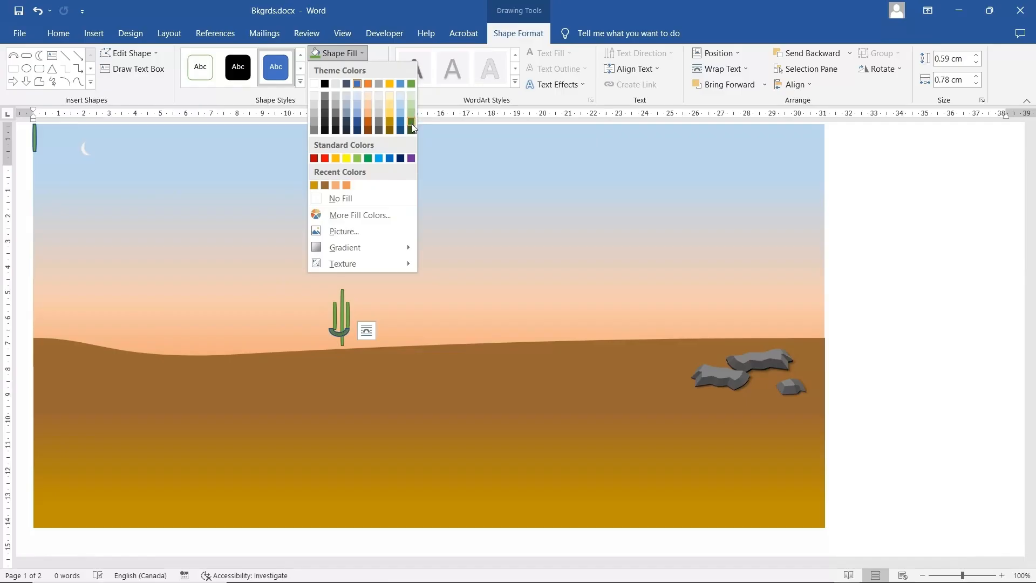
pyautogui.click(411, 84)
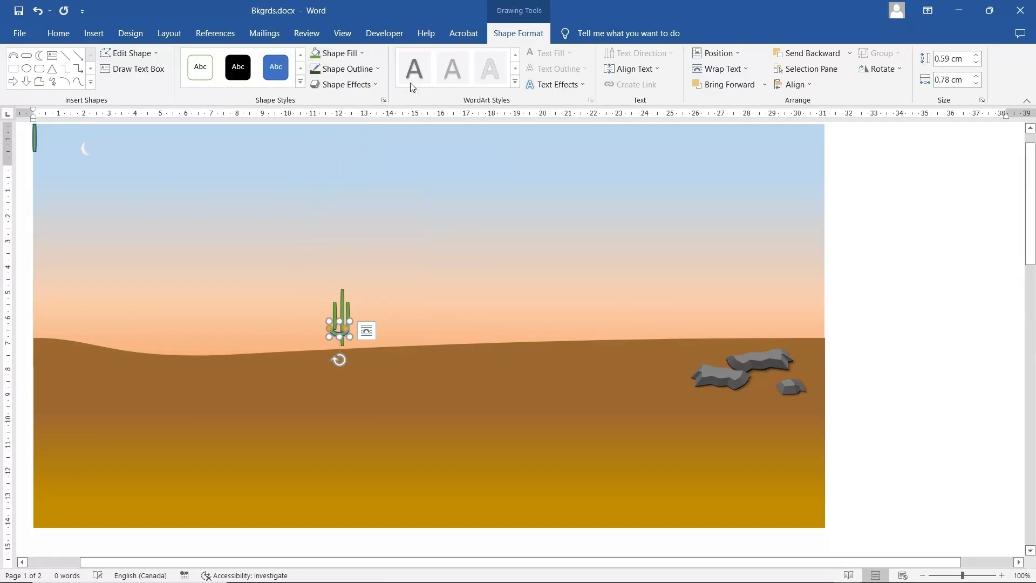
pyautogui.click(349, 68)
pyautogui.moveTo(368, 249)
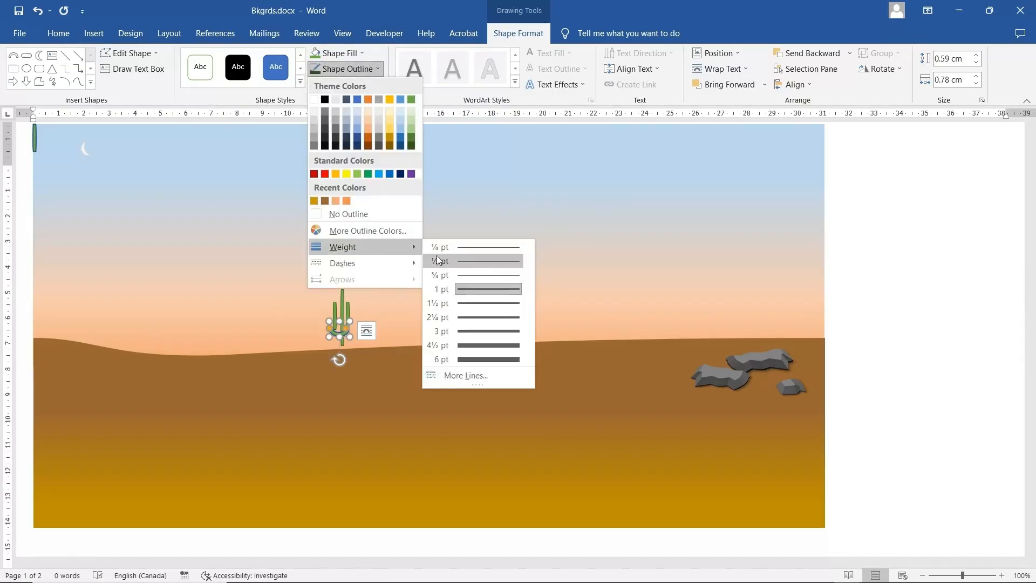
pyautogui.click(467, 245)
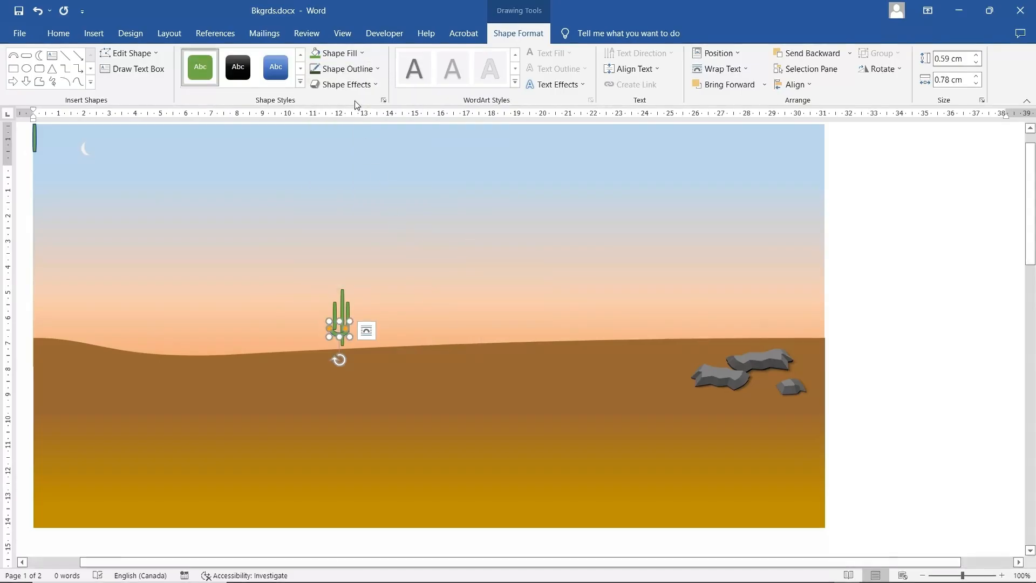
pyautogui.click(345, 68)
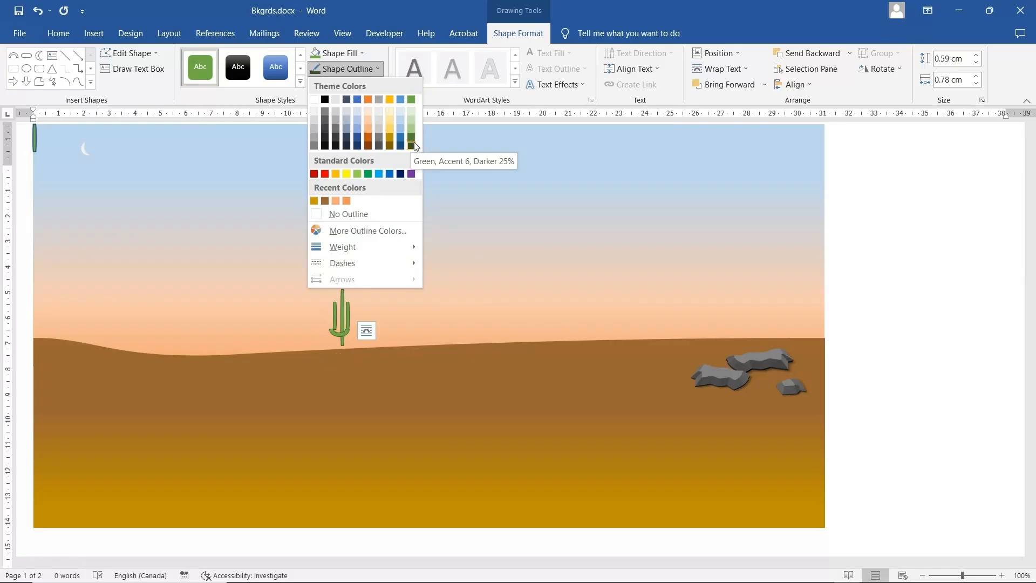
pyautogui.click(413, 144)
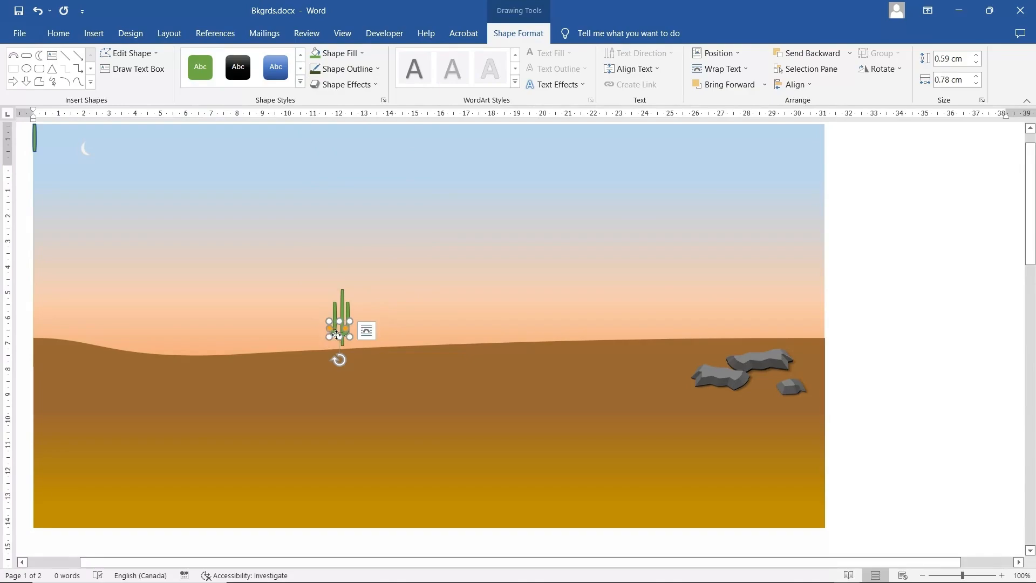
# Step: Position the cactus arc beneath the two side arms and resize it to about 0.63 cm wide and 0.66 cm high
pyautogui.moveTo(336, 335); pyautogui.dragTo(338, 334)
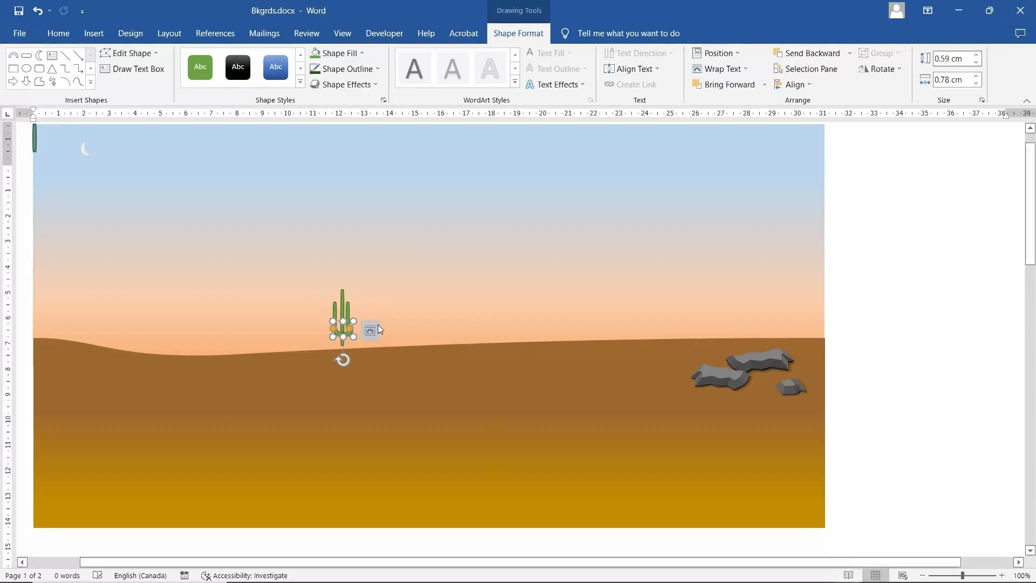
pyautogui.click(370, 330)
pyautogui.click(402, 267)
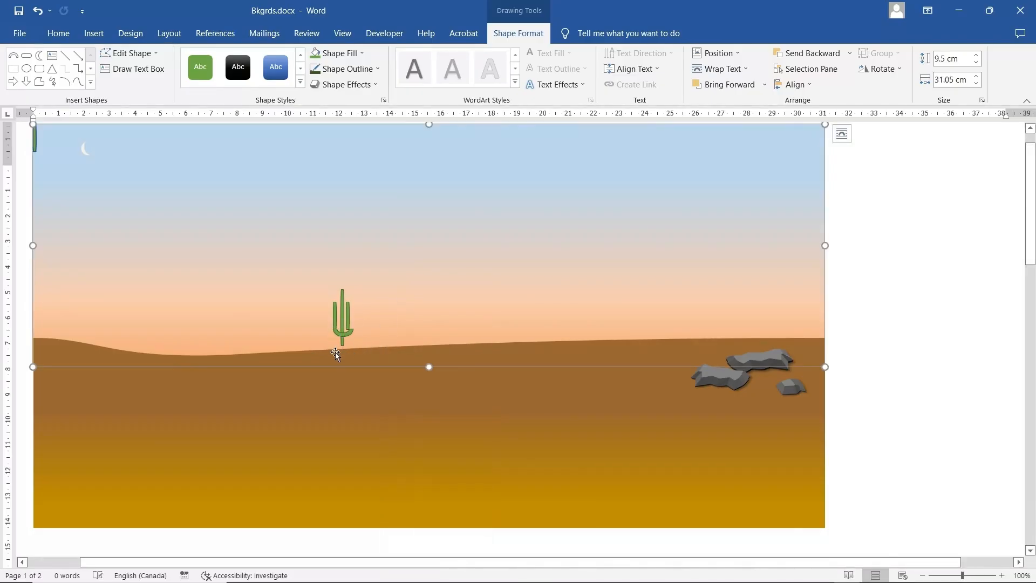
pyautogui.click(352, 336)
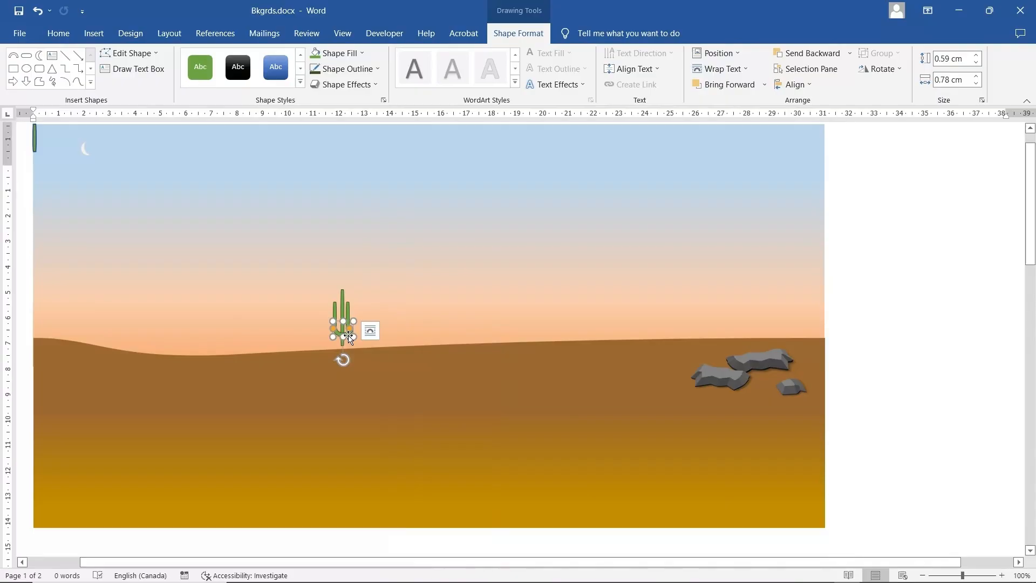
pyautogui.moveTo(354, 337); pyautogui.dragTo(350, 336)
pyautogui.click(370, 314)
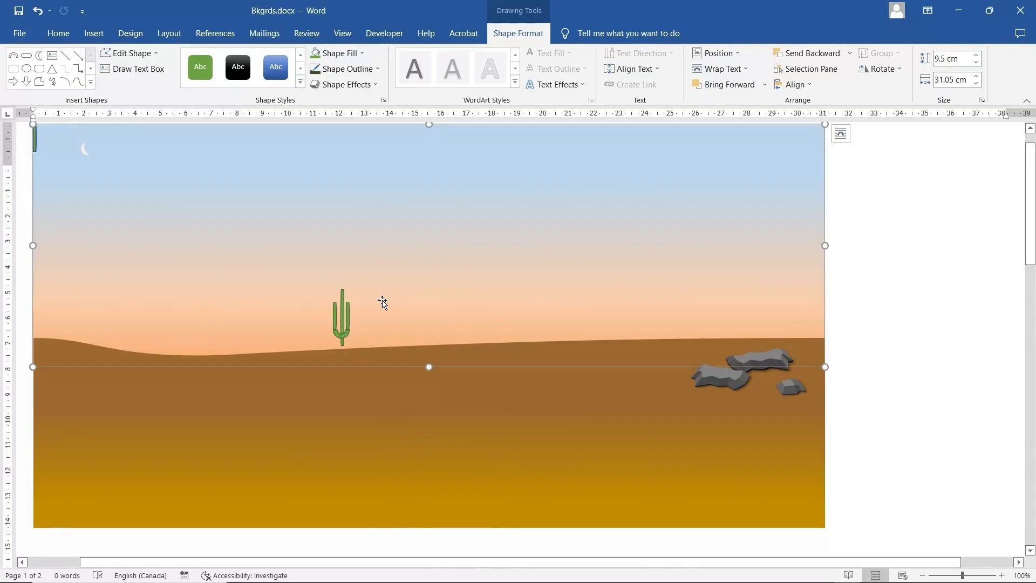
# Step: Remove the dark green outline from the arc at the base of the cactus arms
pyautogui.click(341, 333)
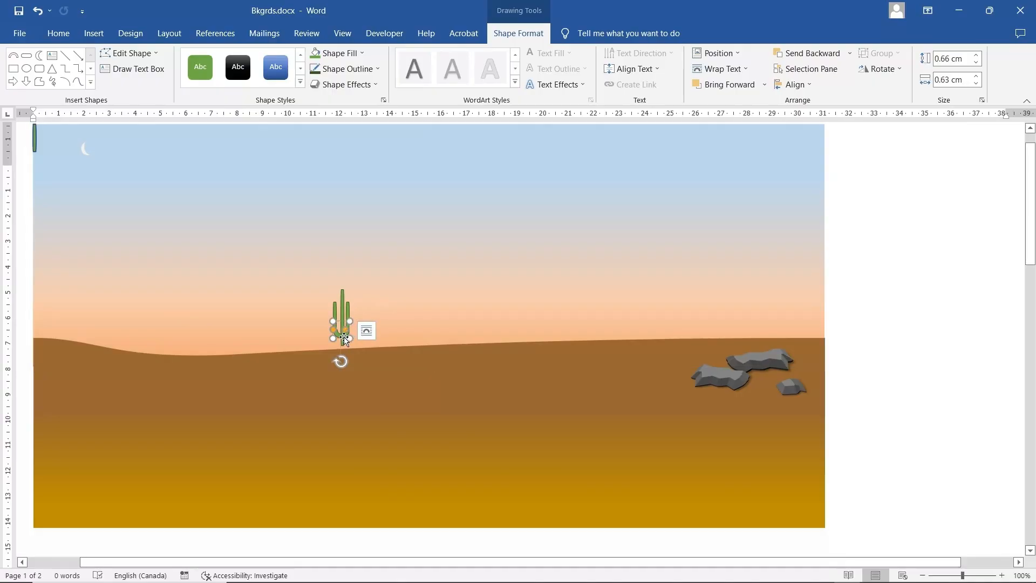
pyautogui.click(359, 74)
pyautogui.click(354, 217)
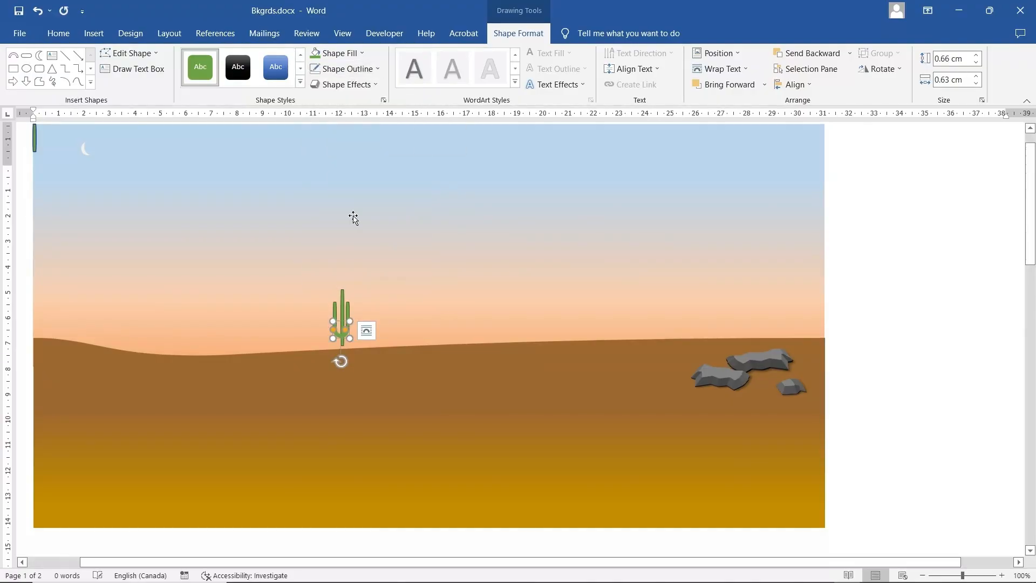
pyautogui.click(428, 287)
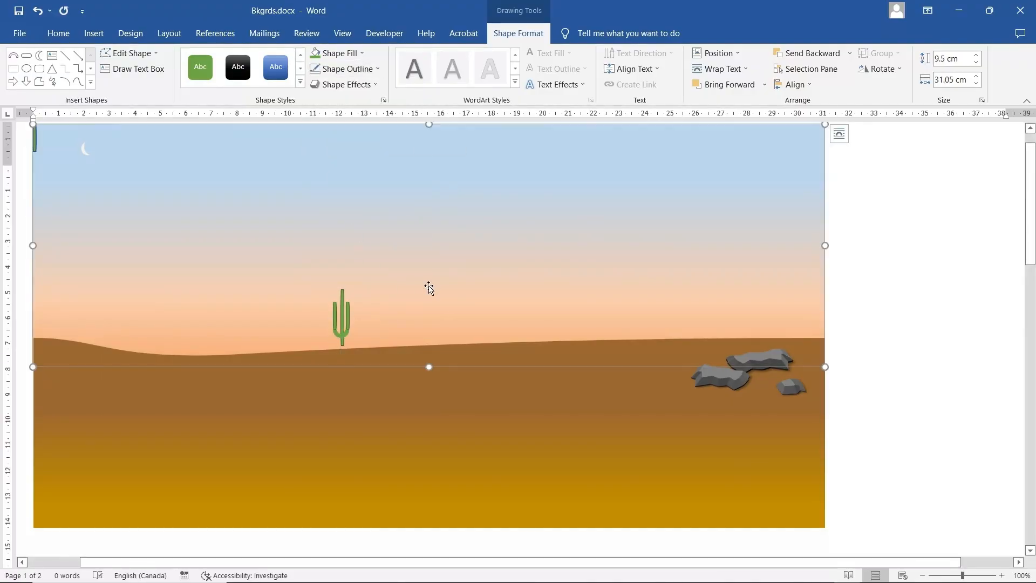
# Step: Remove the dark green outlines from the cactus trunk and both side arms together
pyautogui.click(332, 319)
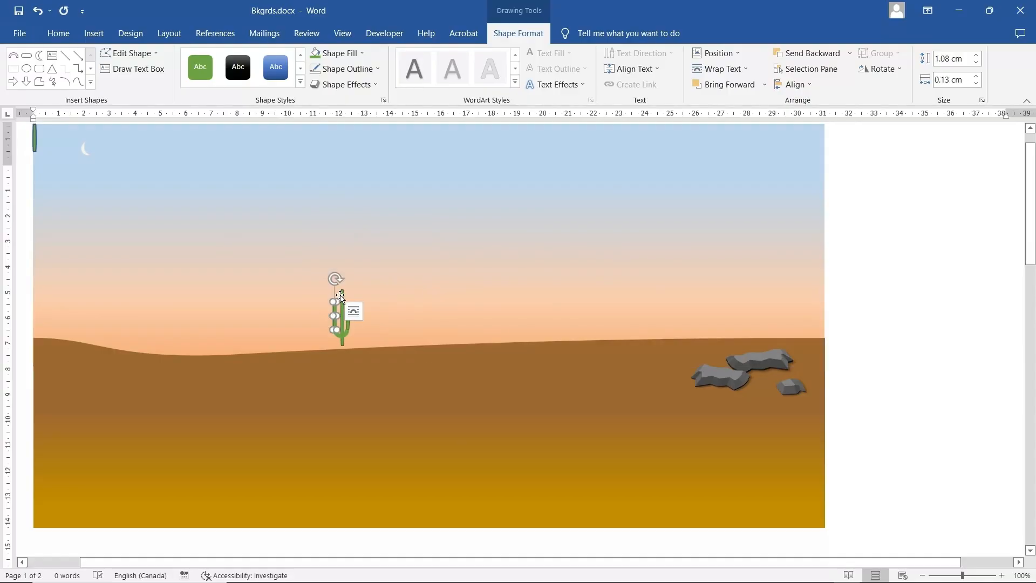
pyautogui.keyDown('shift'); pyautogui.click(344, 300); pyautogui.keyUp('shift')
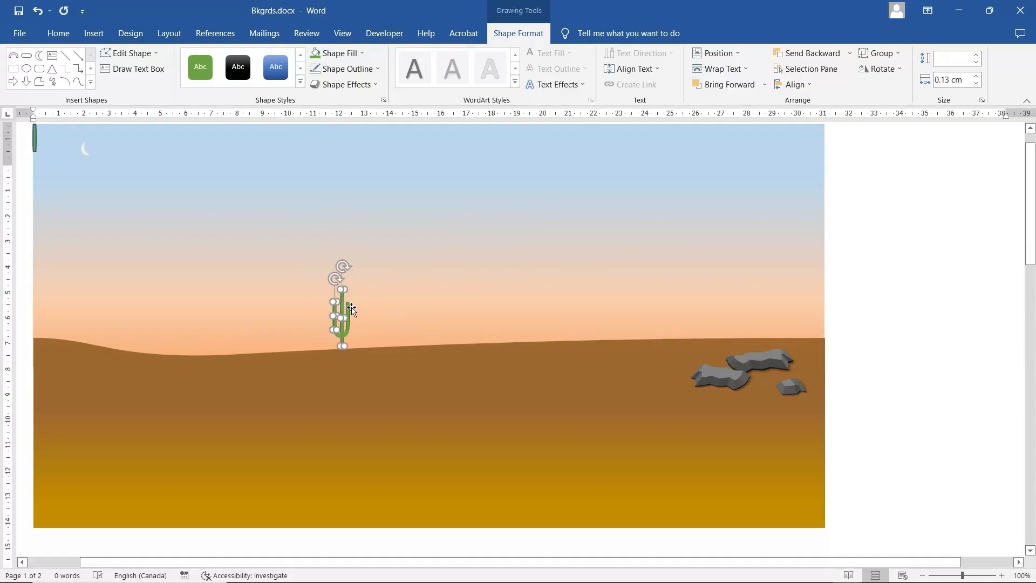
pyautogui.keyDown('shift'); pyautogui.click(349, 311); pyautogui.keyUp('shift')
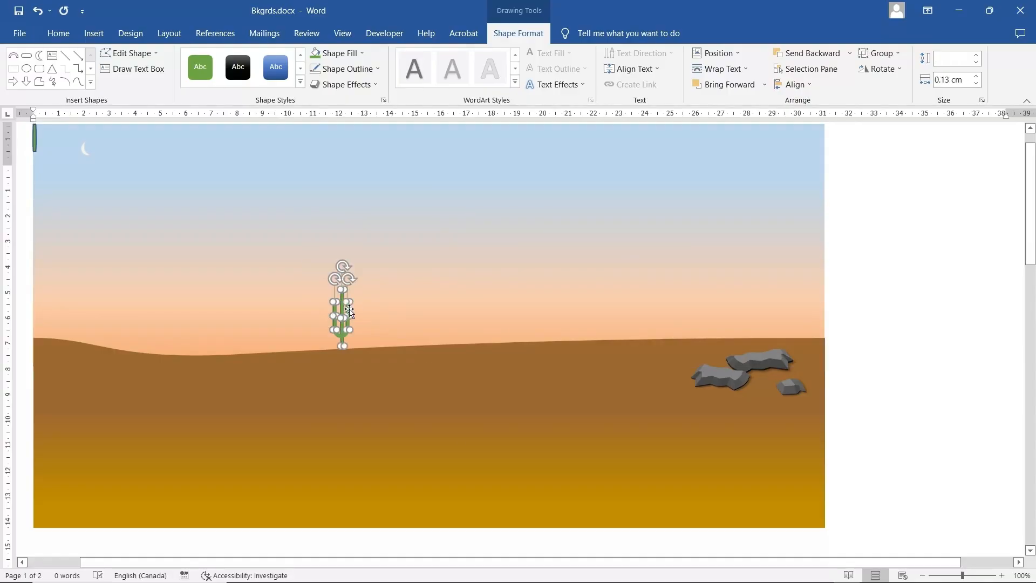
pyautogui.click(347, 69)
pyautogui.click(358, 214)
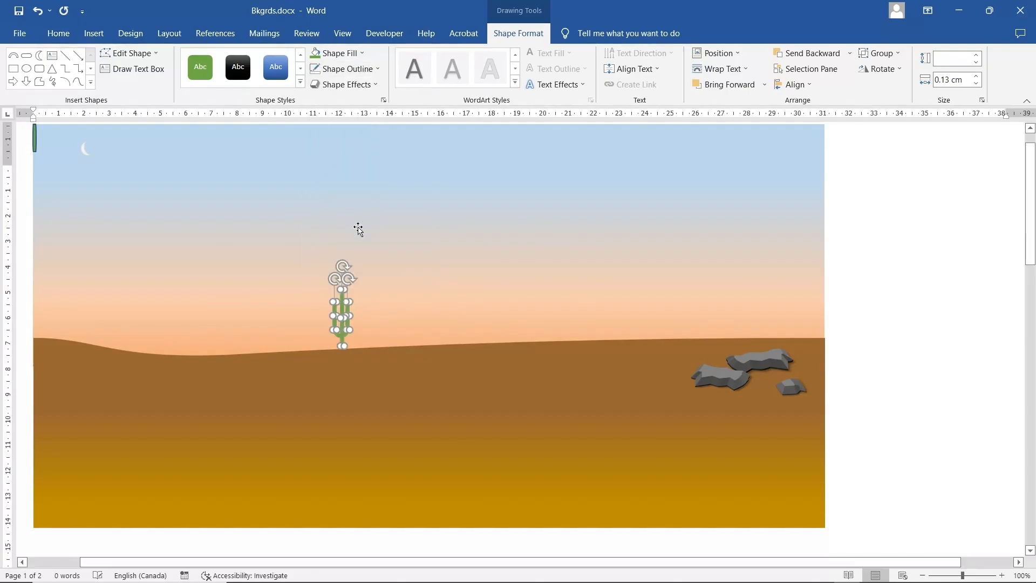
pyautogui.click(404, 334)
# Step: Lengthen the cactus trunk down to the ground, about 2.2 cm high, and stagger the side arms with the right one longer and higher
pyautogui.click(341, 341)
pyautogui.click(344, 352)
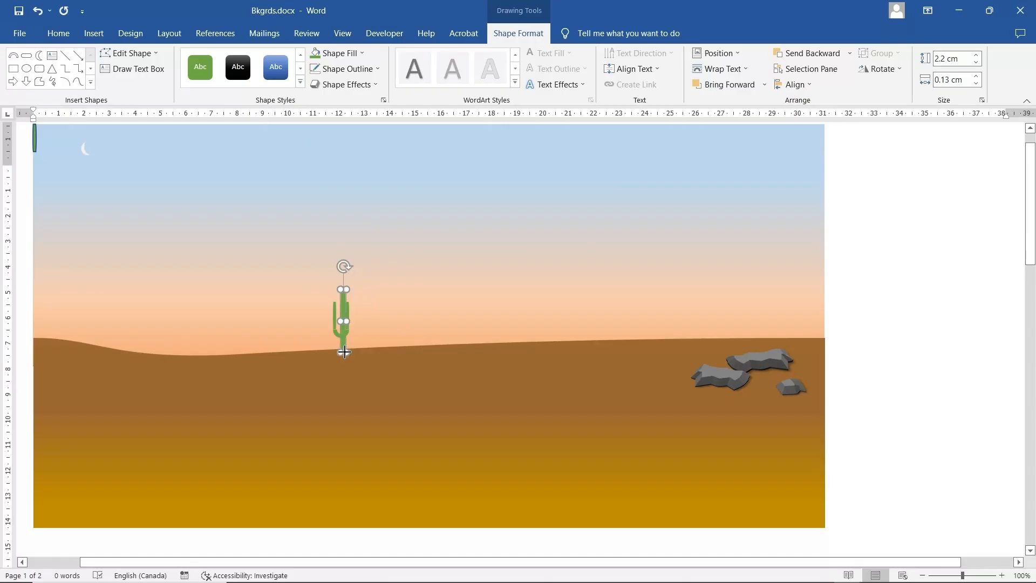
pyautogui.moveTo(344, 352); pyautogui.dragTo(343, 352)
pyautogui.click(398, 338)
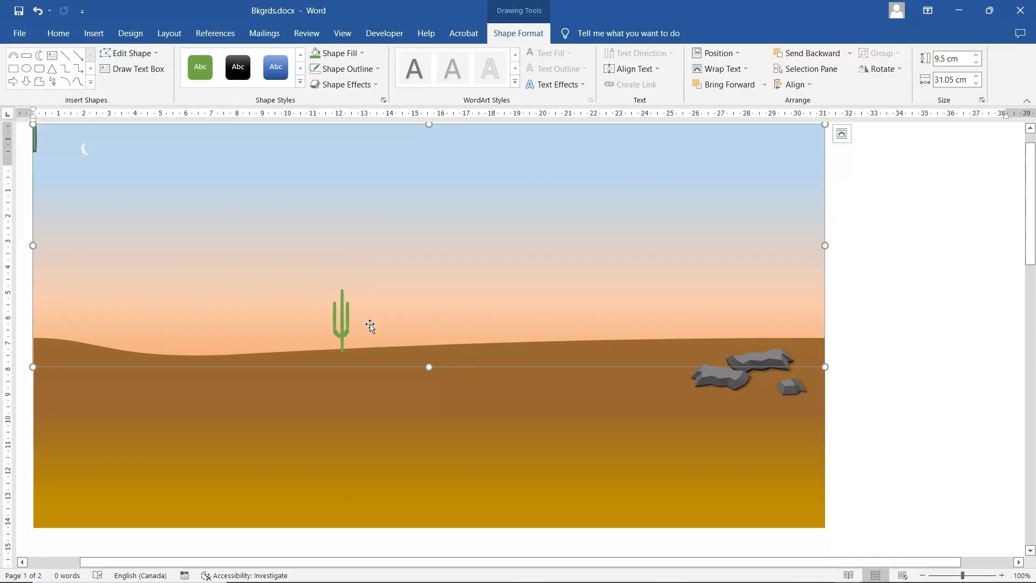
pyautogui.click(334, 317)
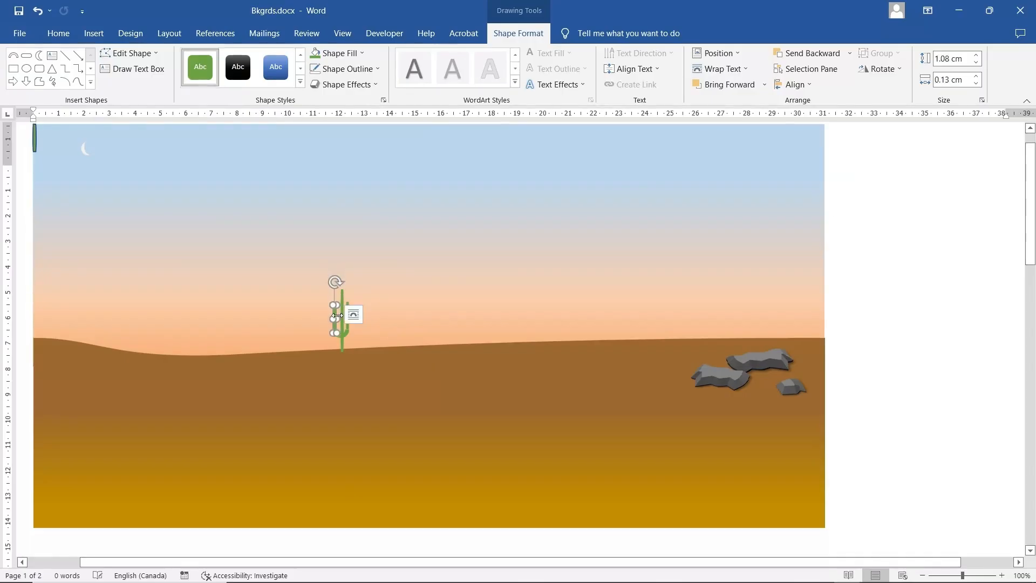
pyautogui.click(410, 312)
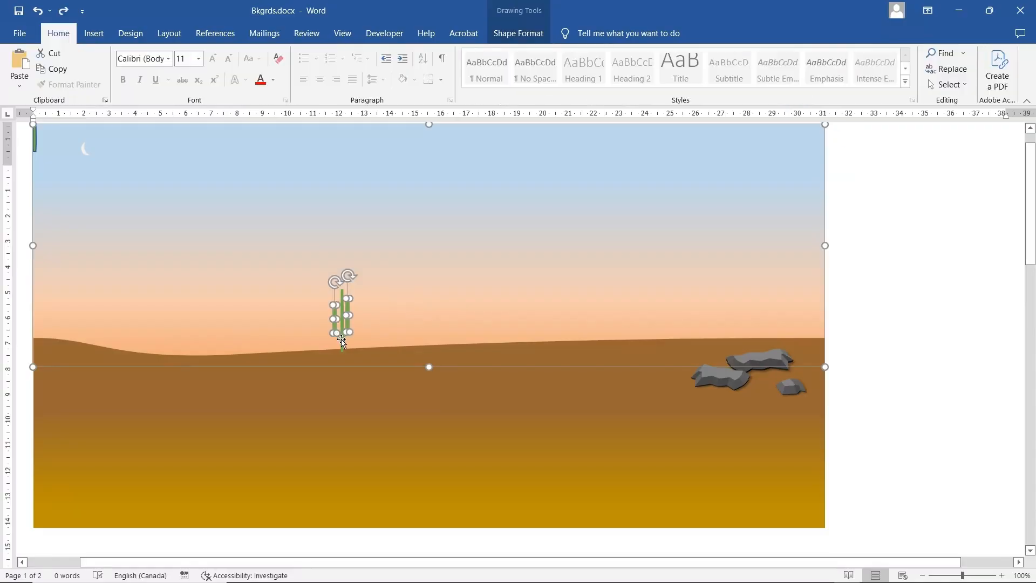
# Step: Group the cactus trunk with its two arms, and group that with the arc as a single cactus object
pyautogui.keyDown('shift'); pyautogui.click(342, 340); pyautogui.keyUp('shift')
pyautogui.keyDown('shift'); pyautogui.click(110, 219); pyautogui.keyUp('shift')
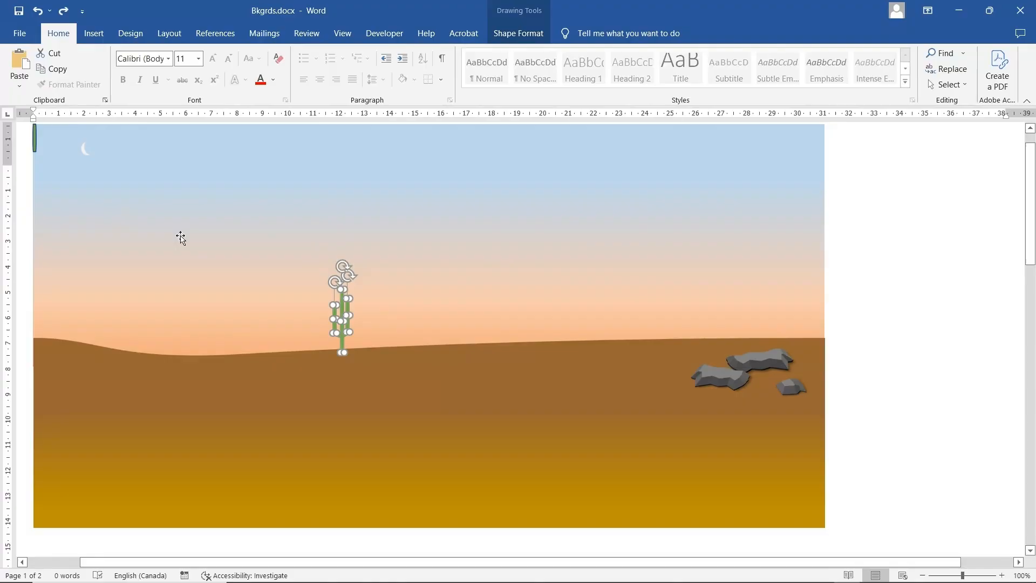
pyautogui.click(518, 33)
pyautogui.click(880, 52)
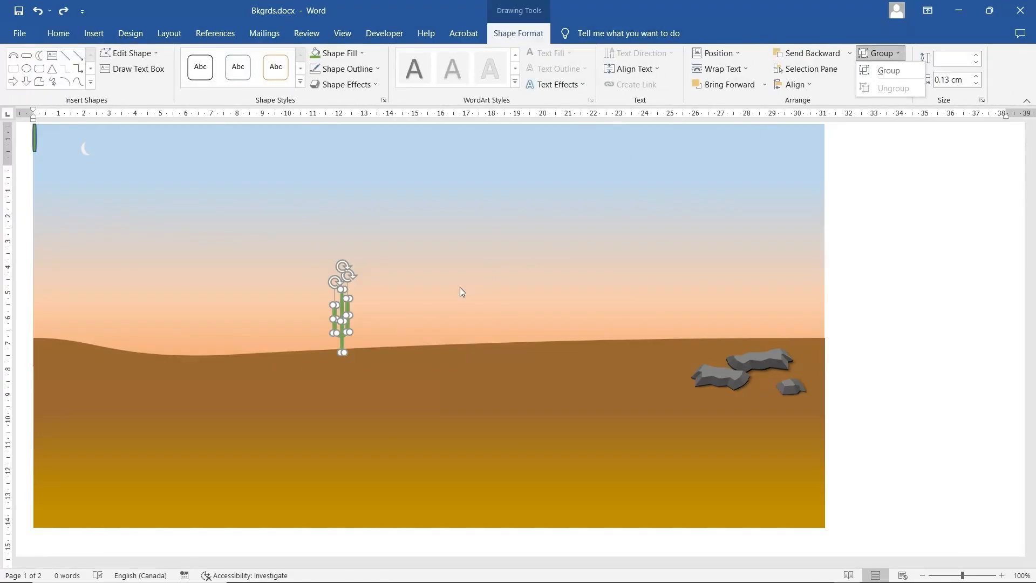
pyautogui.click(889, 70)
pyautogui.moveTo(352, 310)
pyautogui.mouseDown()
pyautogui.moveTo(360, 307)
pyautogui.moveTo(351, 312)
pyautogui.mouseUp()
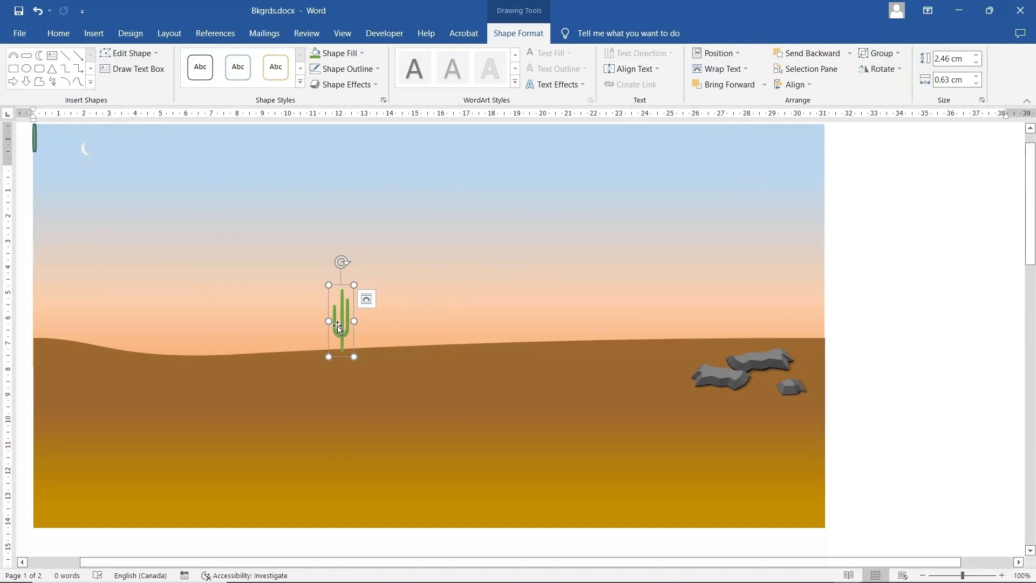
pyautogui.click(340, 334)
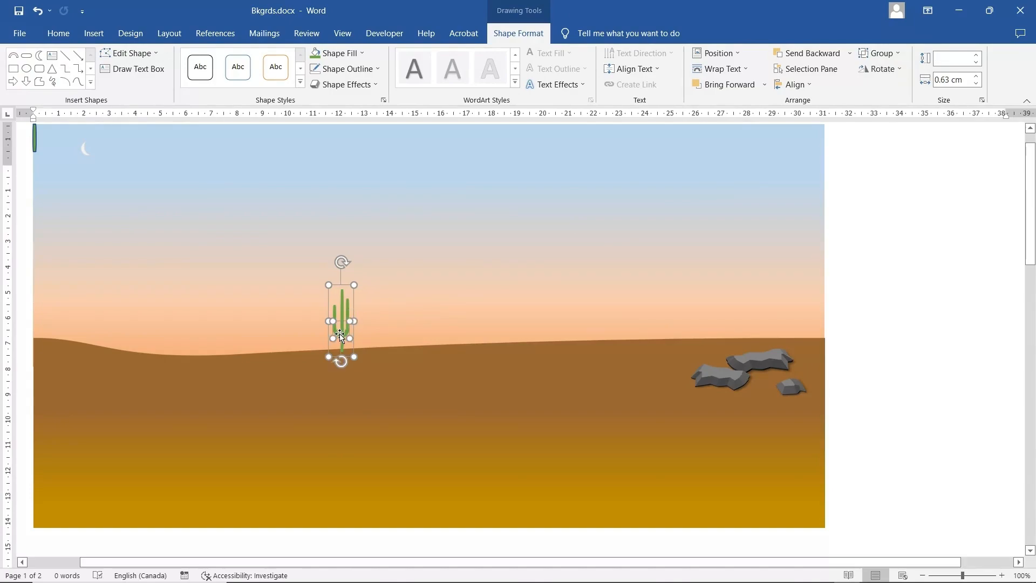
pyautogui.click(878, 53)
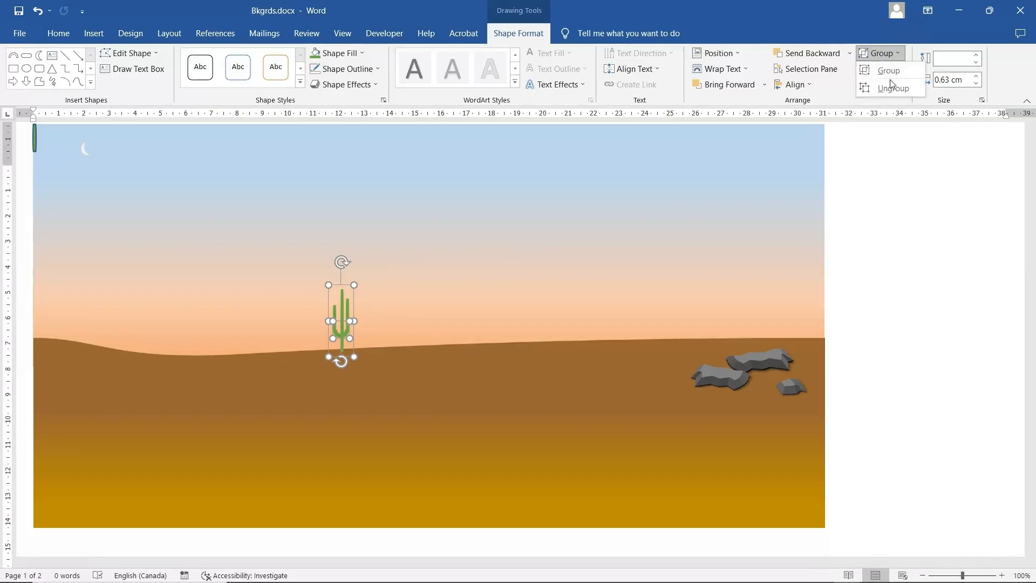
pyautogui.click(895, 71)
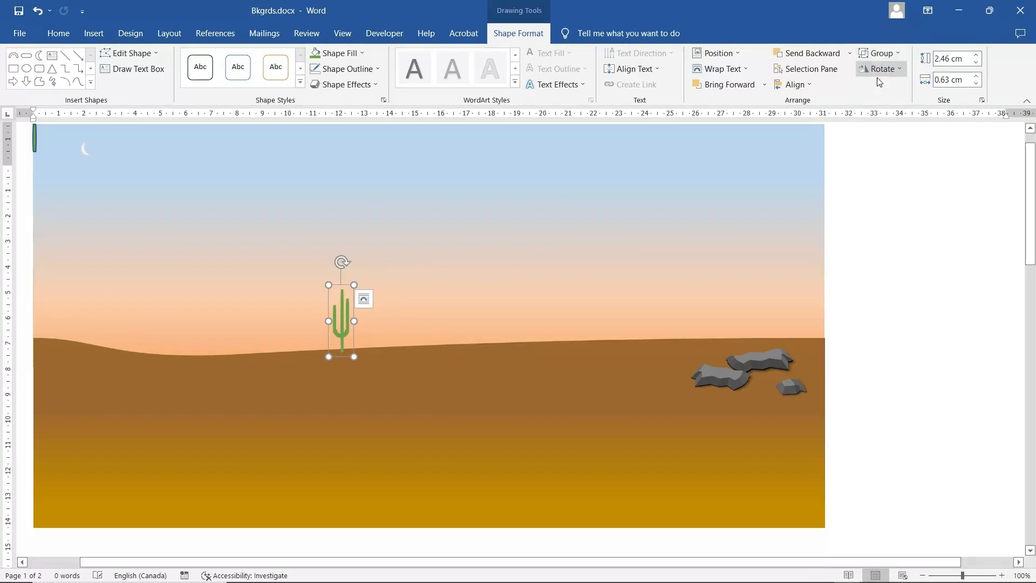
# Step: Fix the grouped cactus's position on the page and move it slightly left along the horizon
pyautogui.click(367, 303)
pyautogui.click(430, 468)
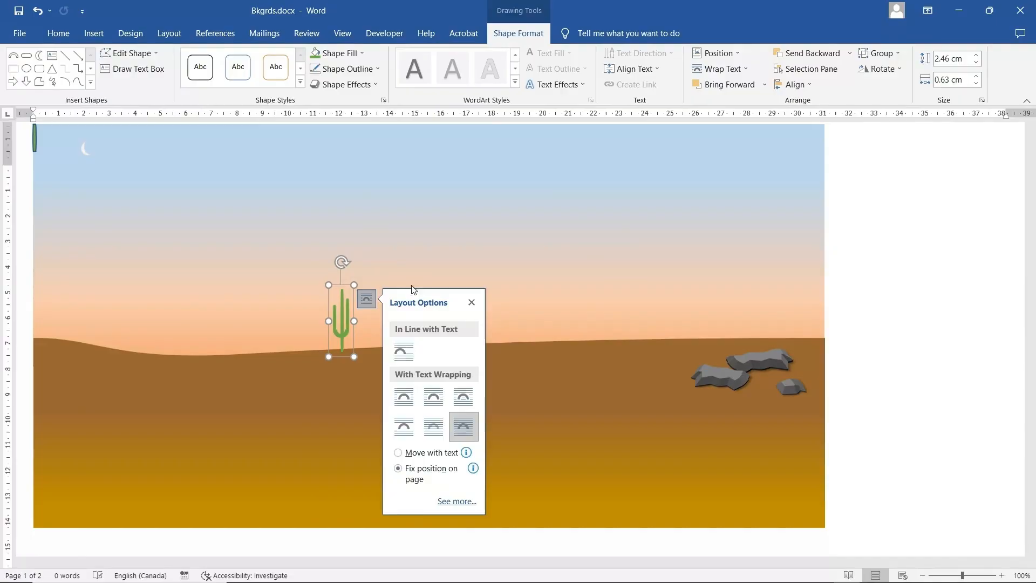
pyautogui.click(409, 256)
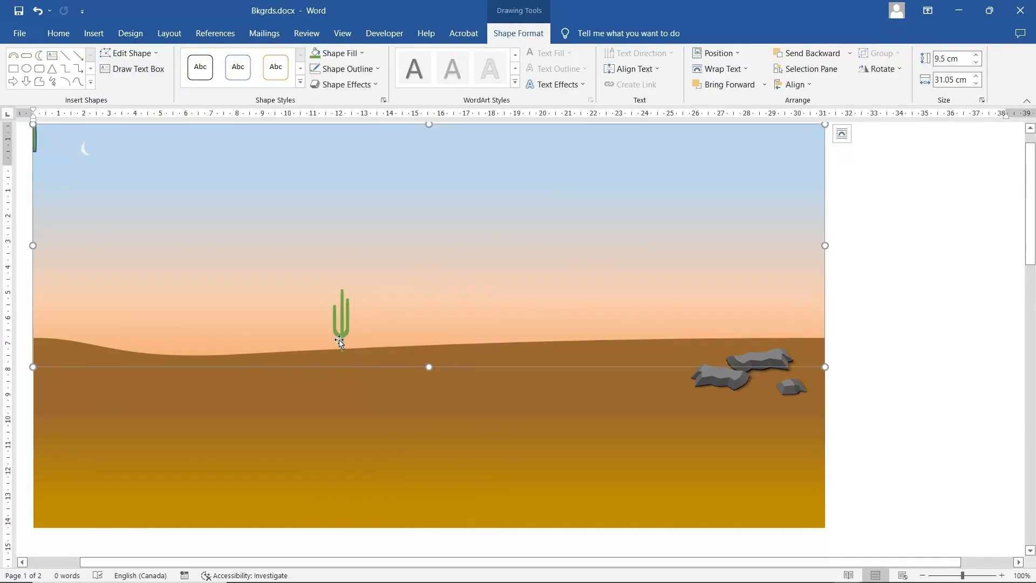
pyautogui.moveTo(343, 334); pyautogui.dragTo(335, 334)
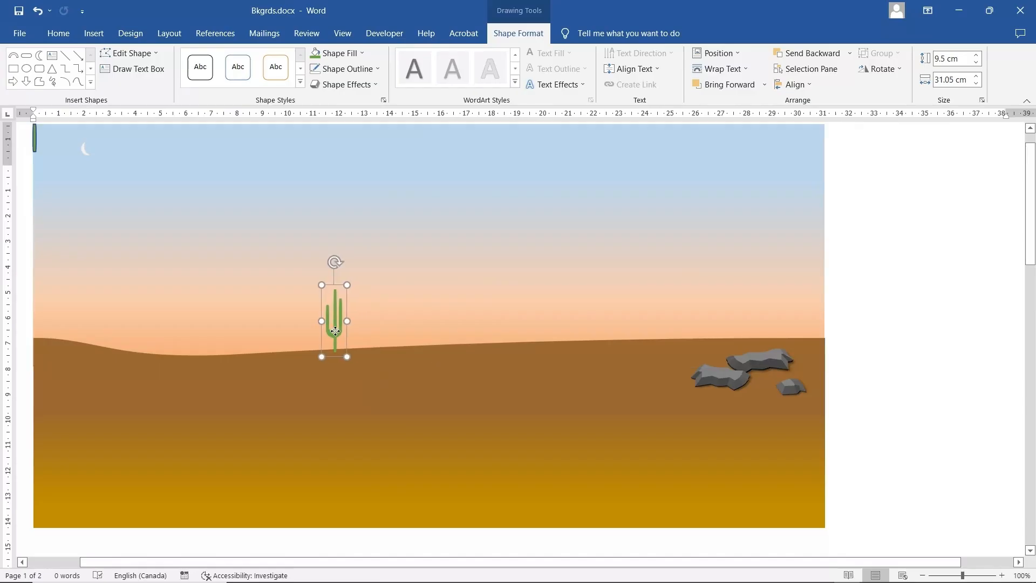
pyautogui.click(477, 276)
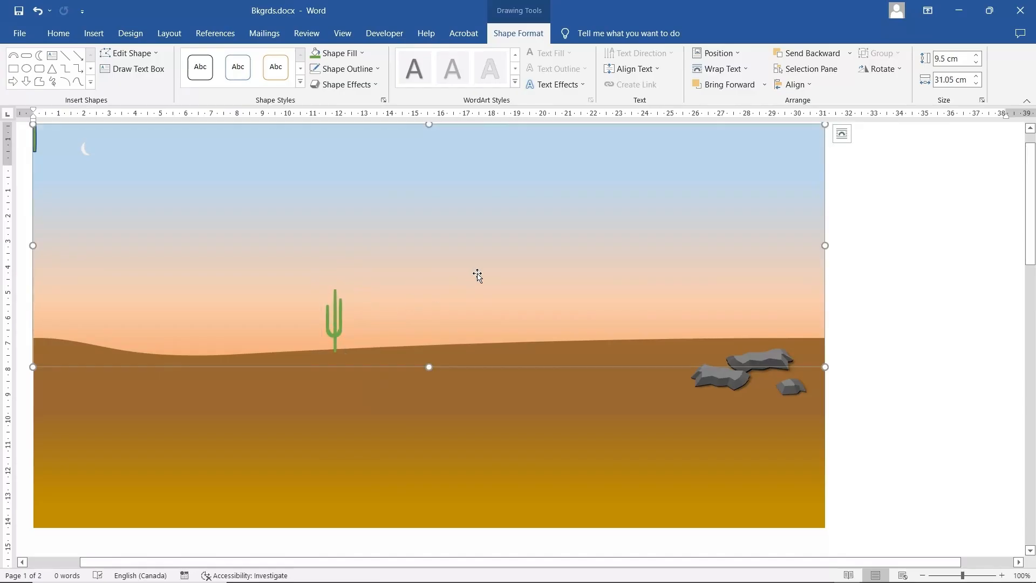
pyautogui.click(923, 435)
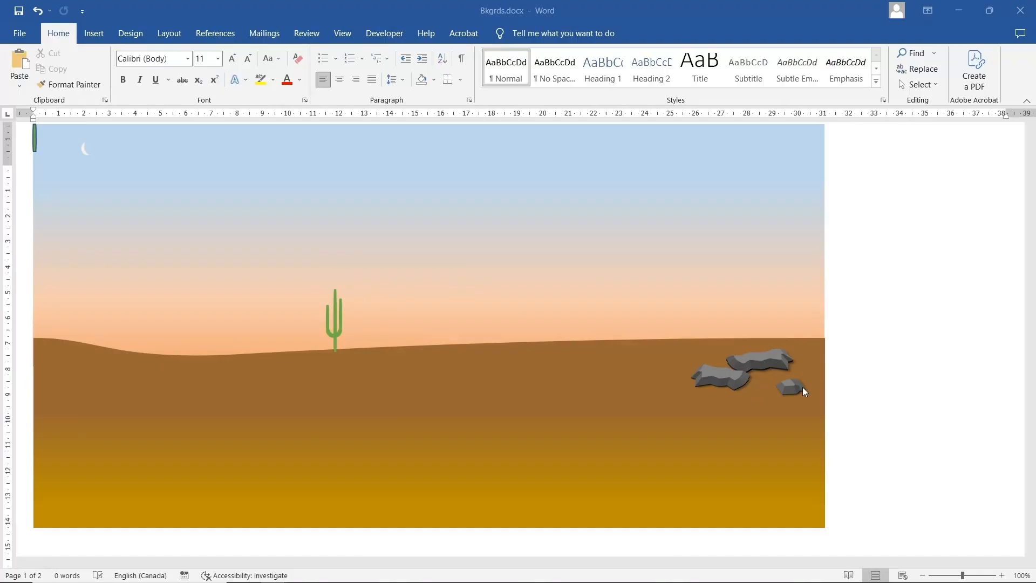